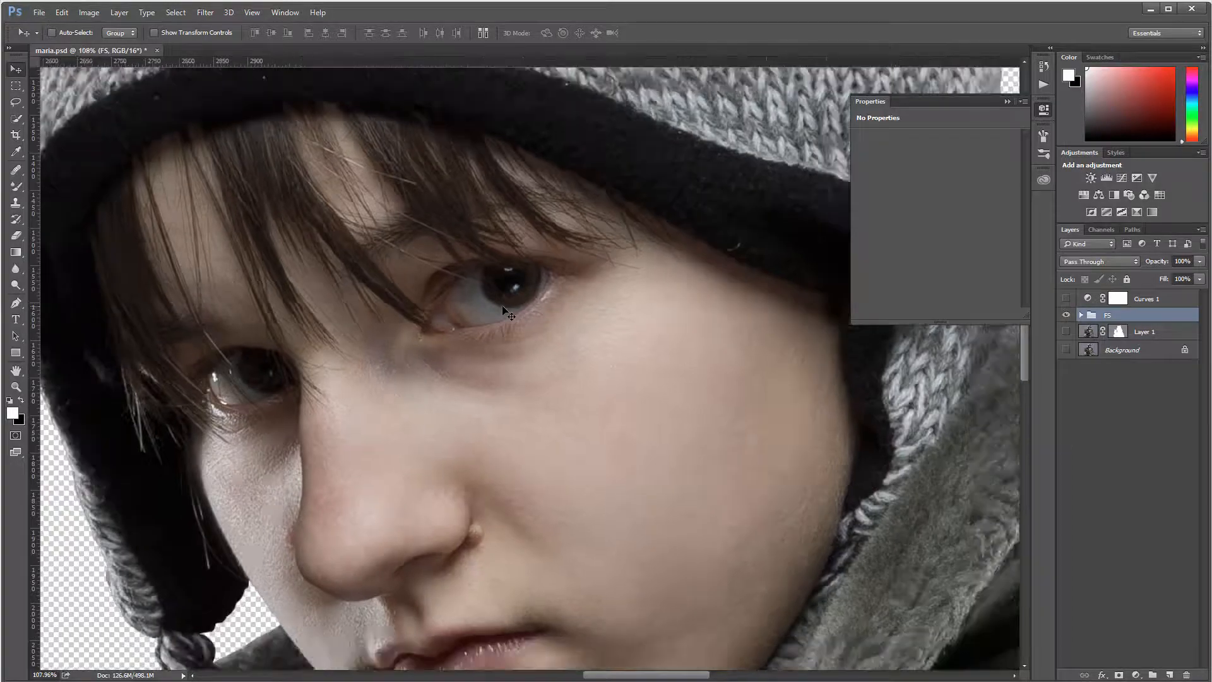
Step: Add a new empty layer above the FS group and name it d&b
scroll(508, 309, up, 3)
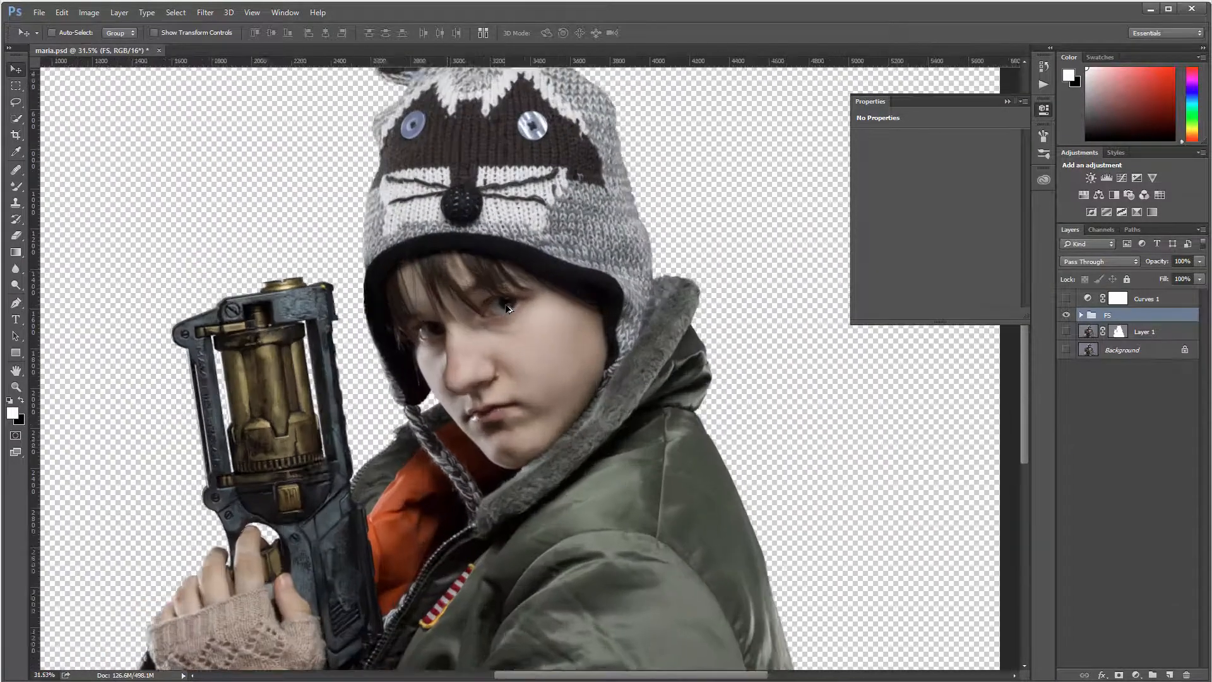
scroll(466, 257, up, 5)
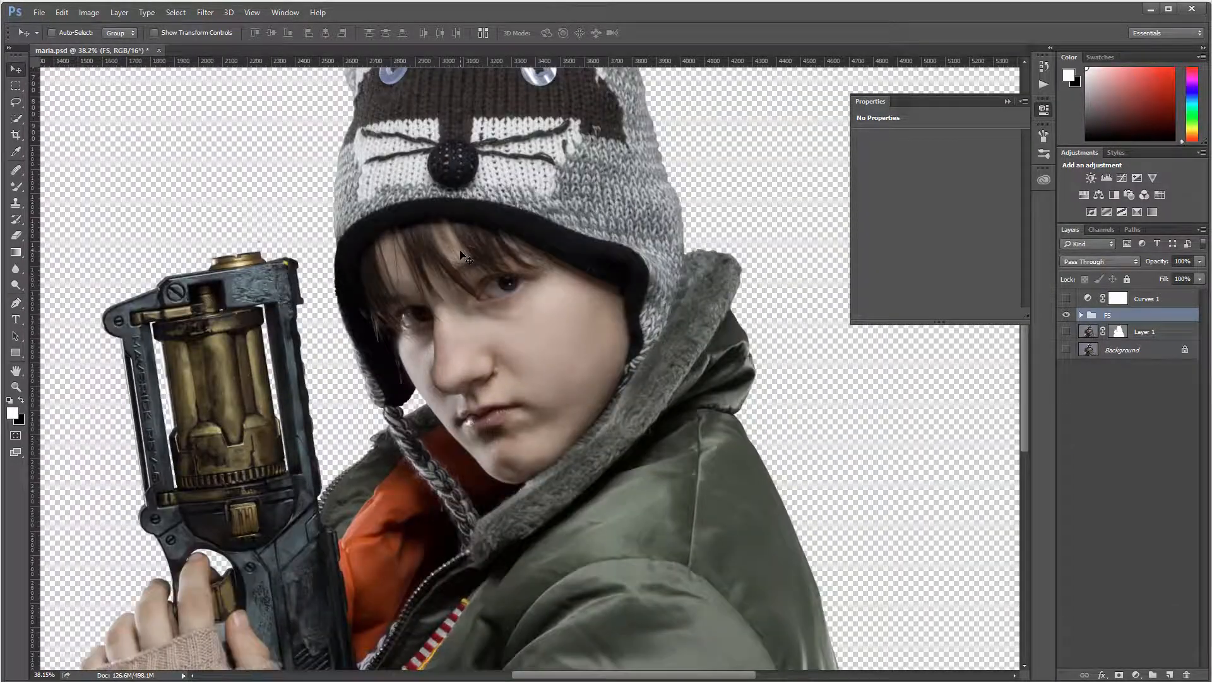
scroll(495, 225, down, 9)
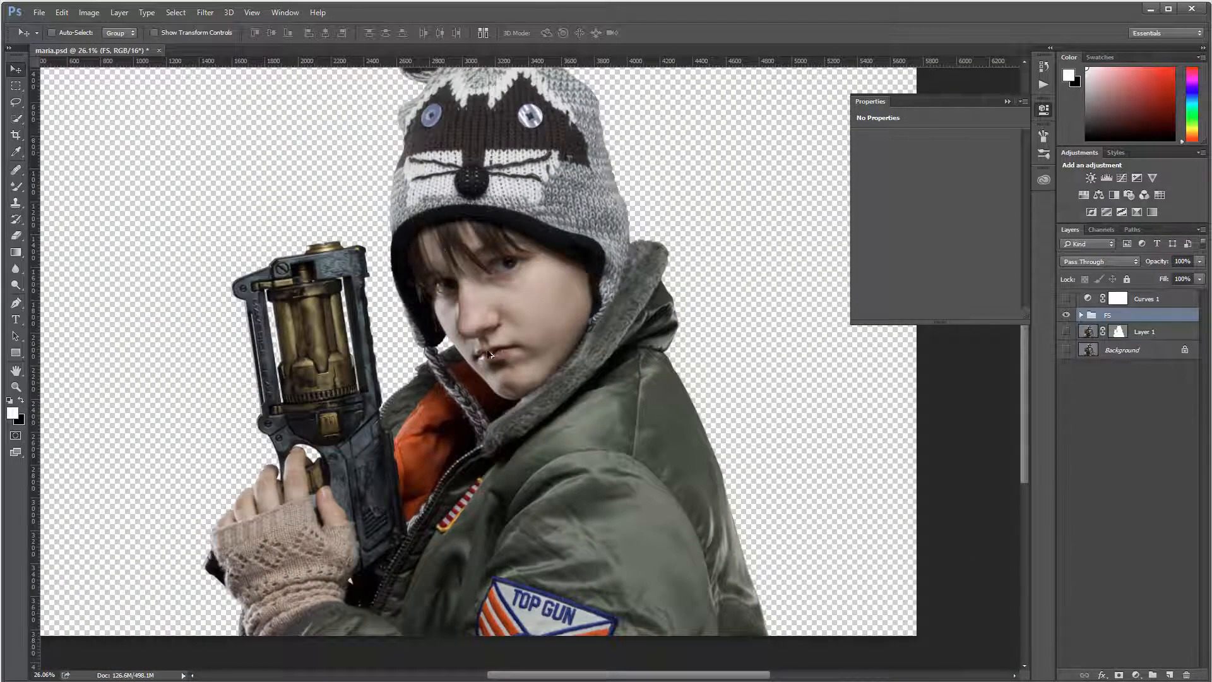
scroll(487, 262, up, 9)
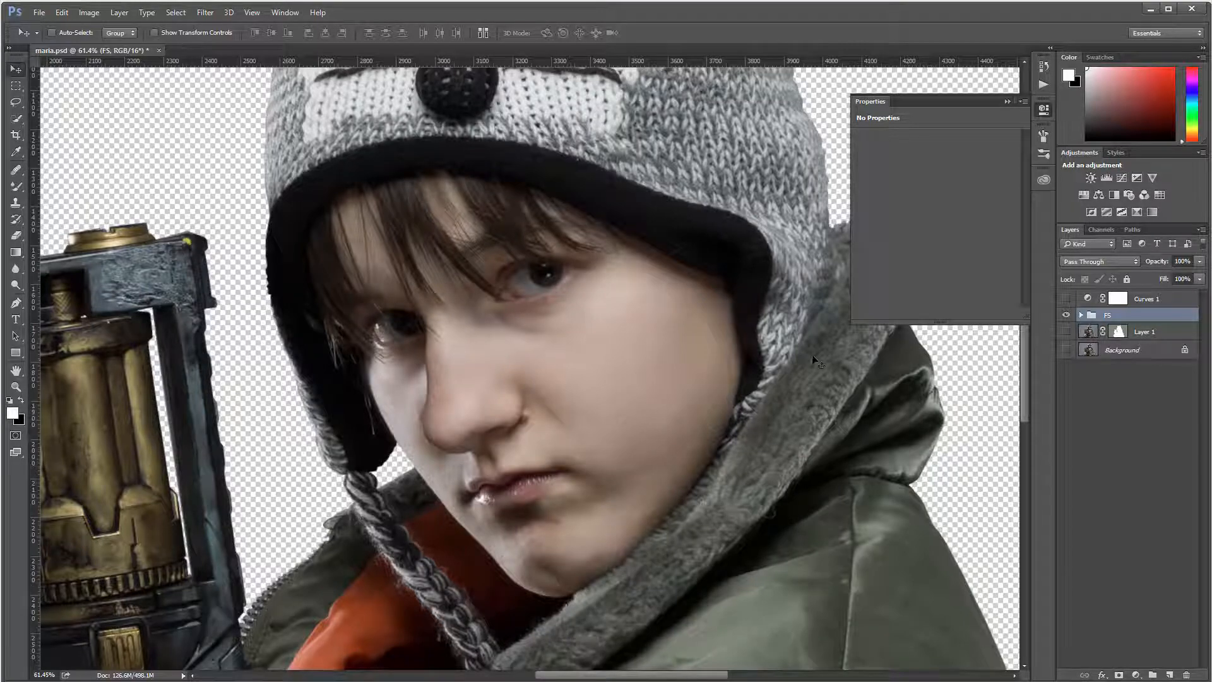
click(1169, 675)
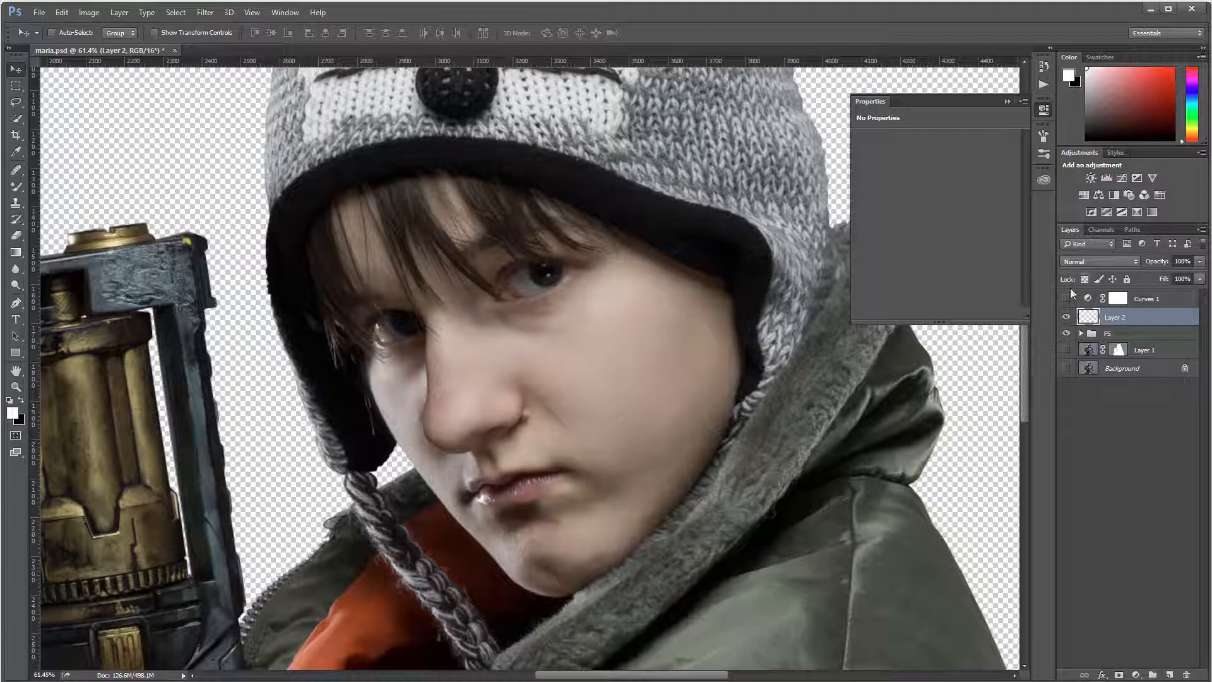
double_click(1117, 317)
text(d&b)
key(Return)
Step: Clip d&b to the FS group, fill it with 50% Gray and set it to Soft Light
alt+click(1154, 323)
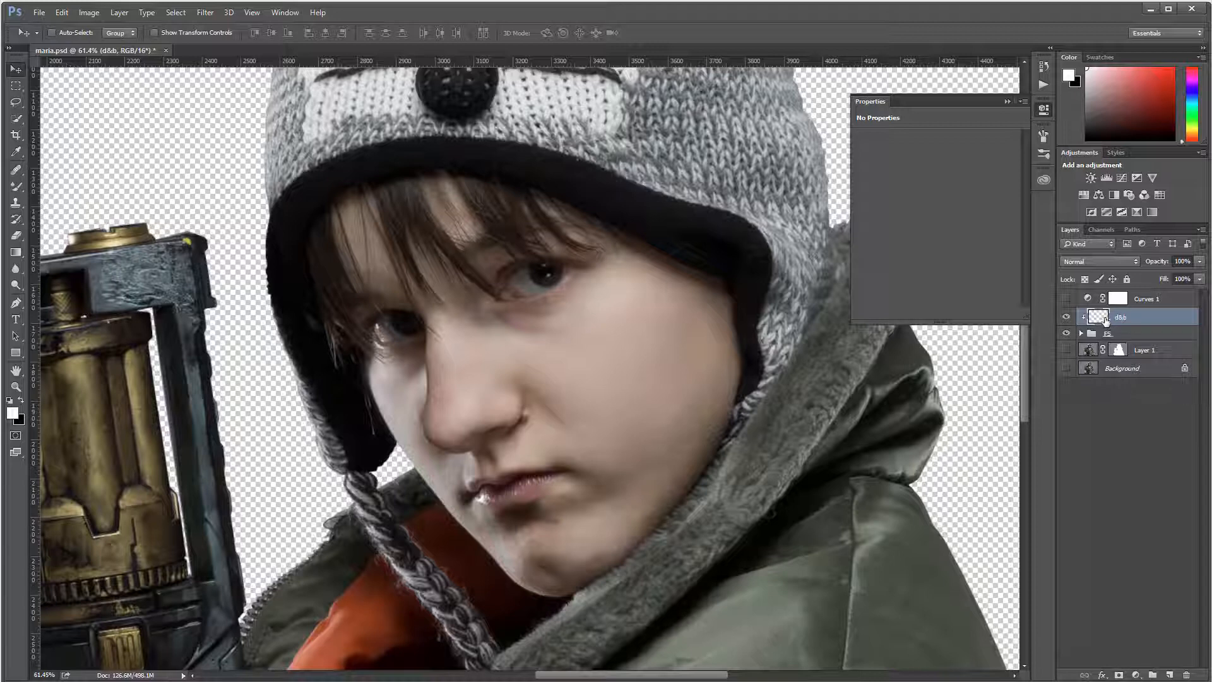
key(shift+F5)
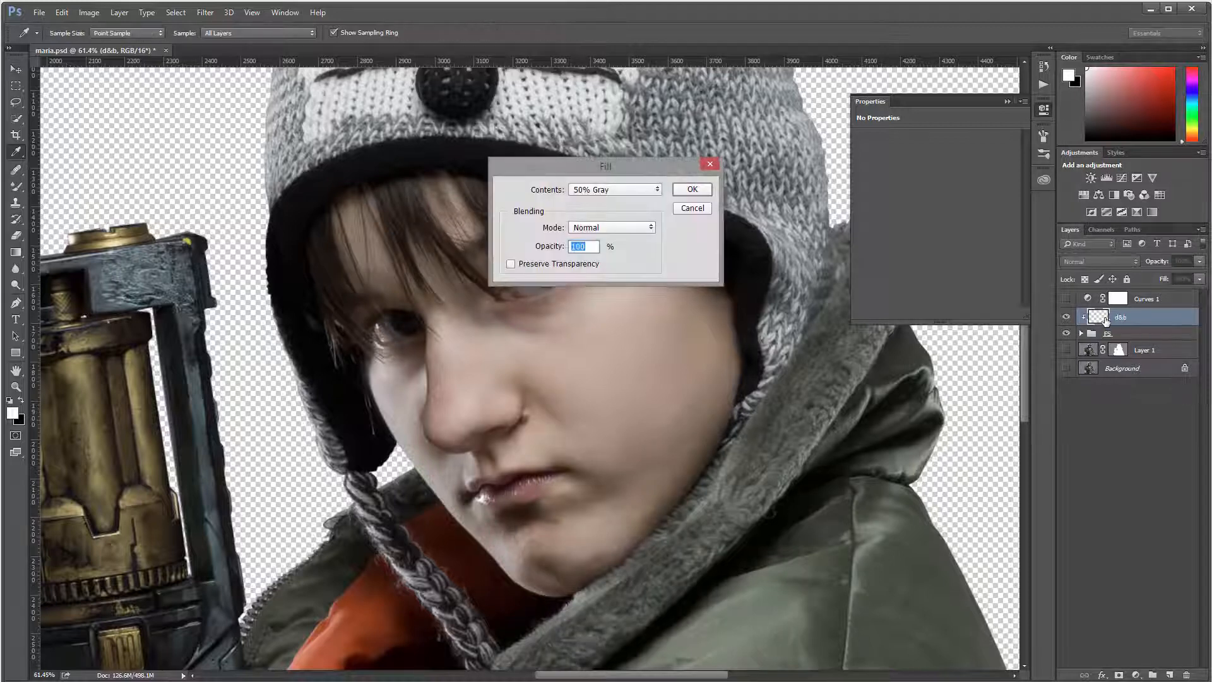
click(694, 190)
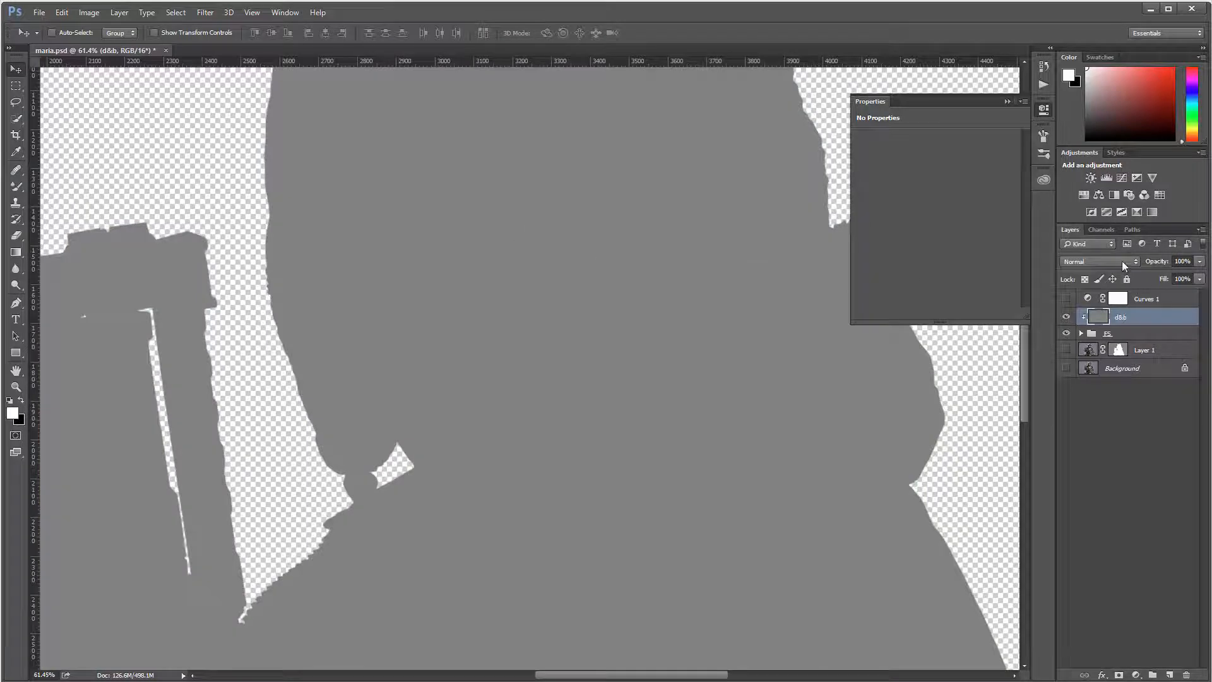
click(1123, 260)
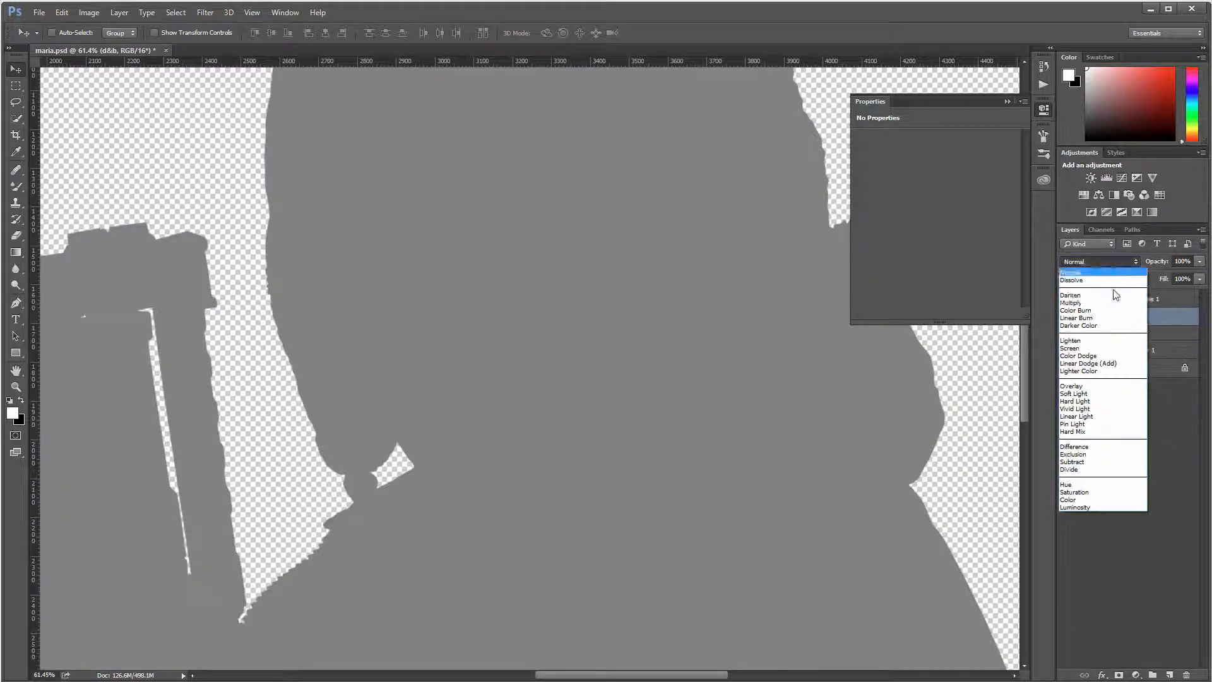
click(1105, 393)
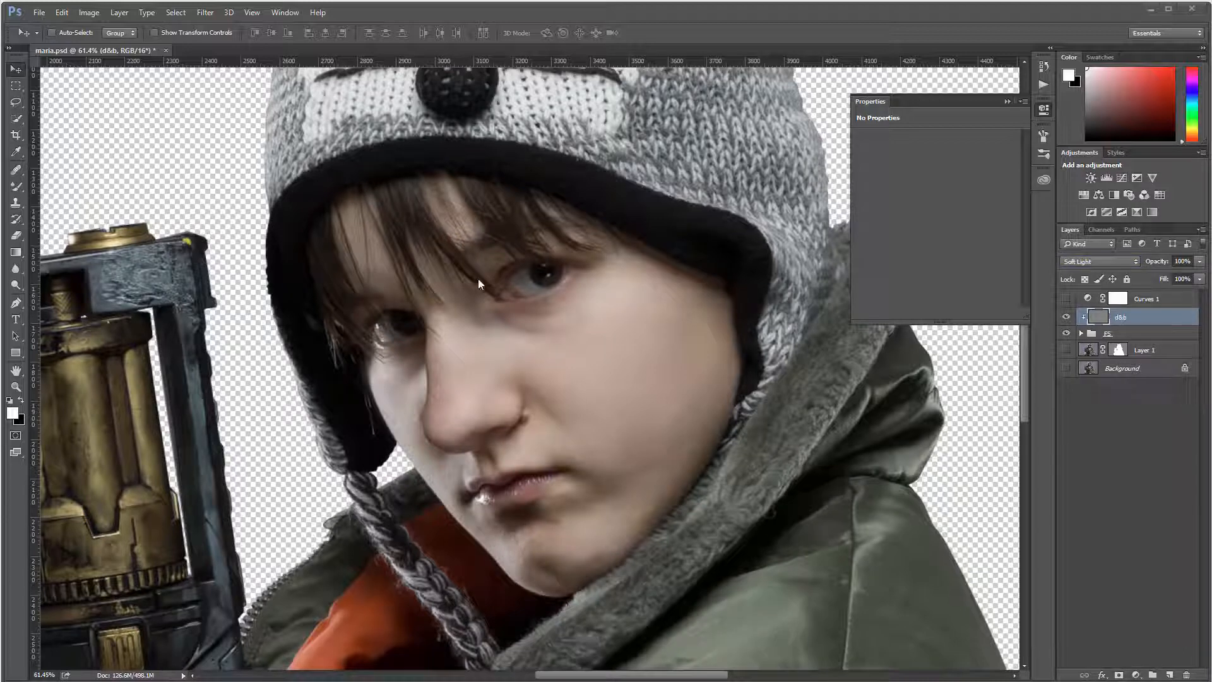
Step: Paint faint black shading on the cheek using a 200 px, 0% hardness brush at 7% opacity
click(16, 184)
click(95, 183)
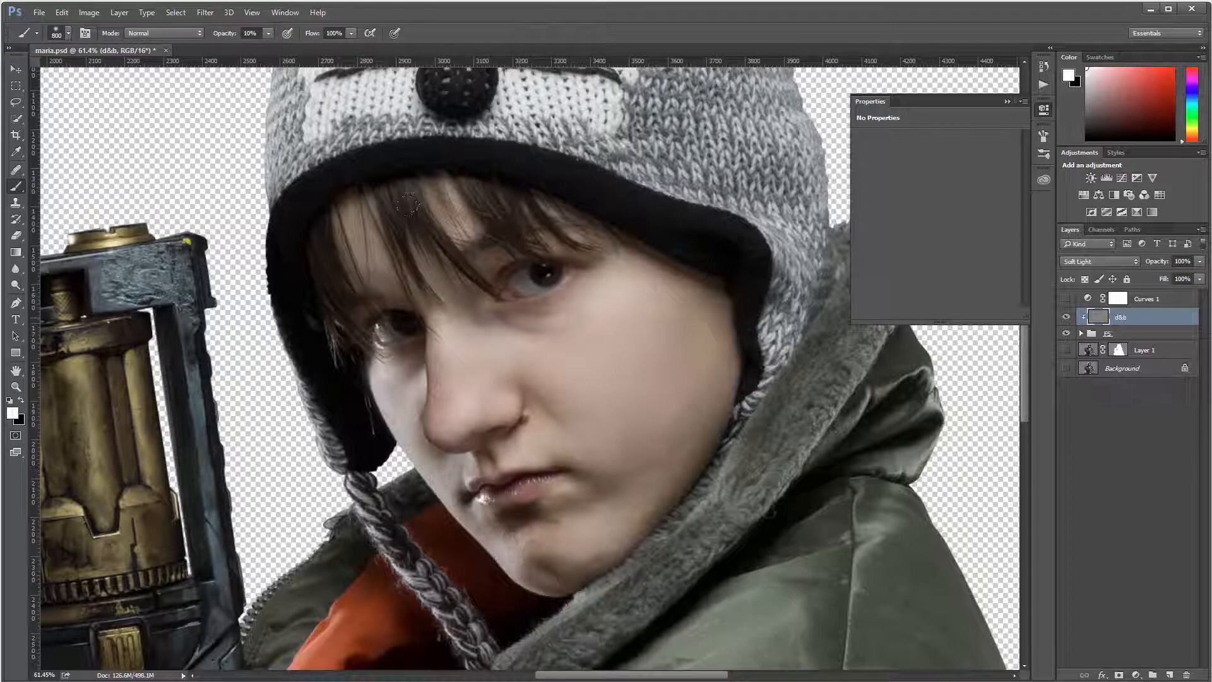
key(x)
right_click(574, 322)
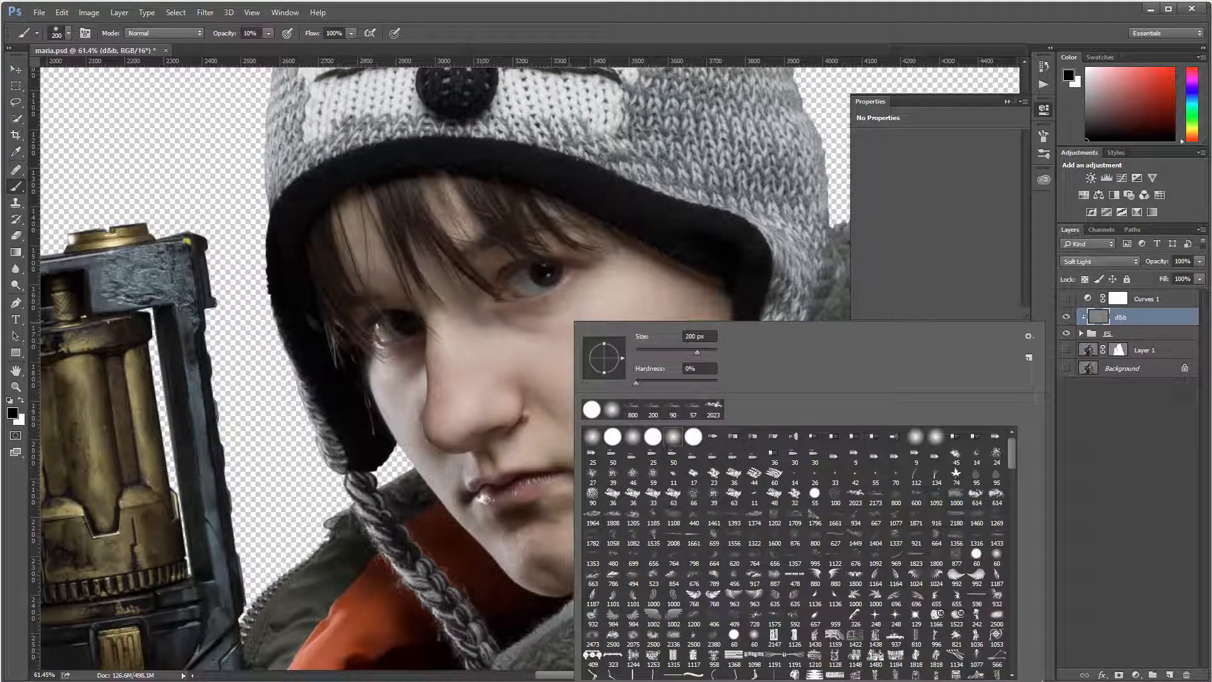
click(268, 33)
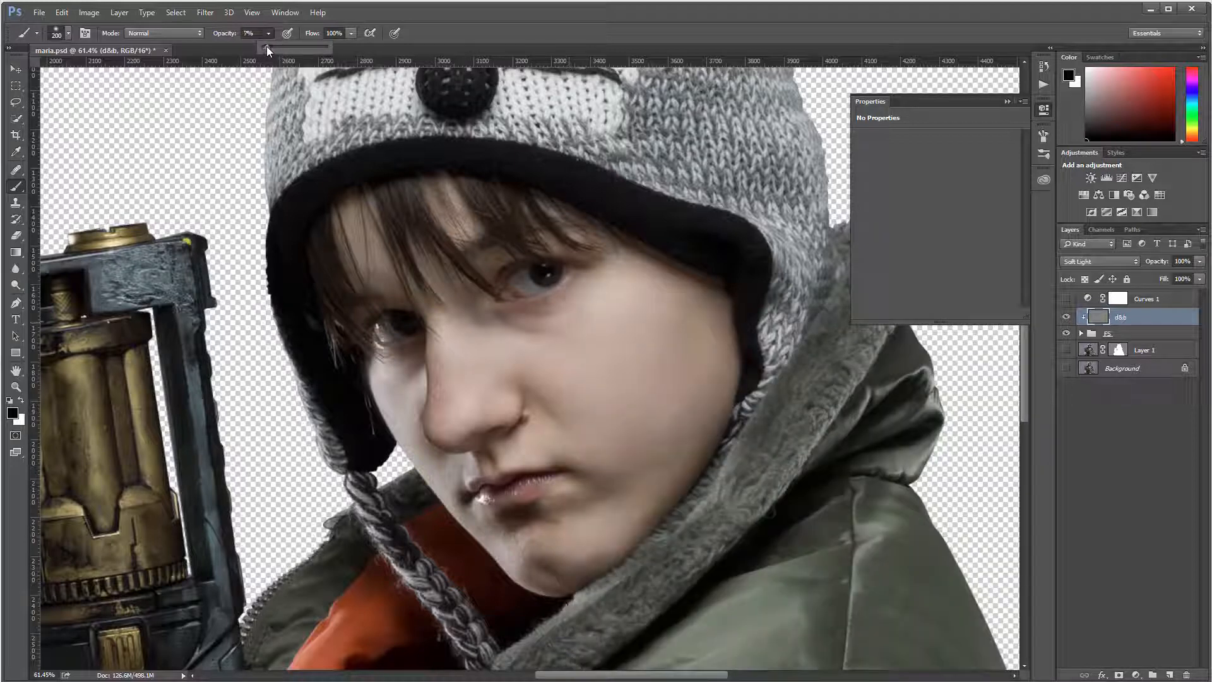
click(183, 124)
click(690, 282)
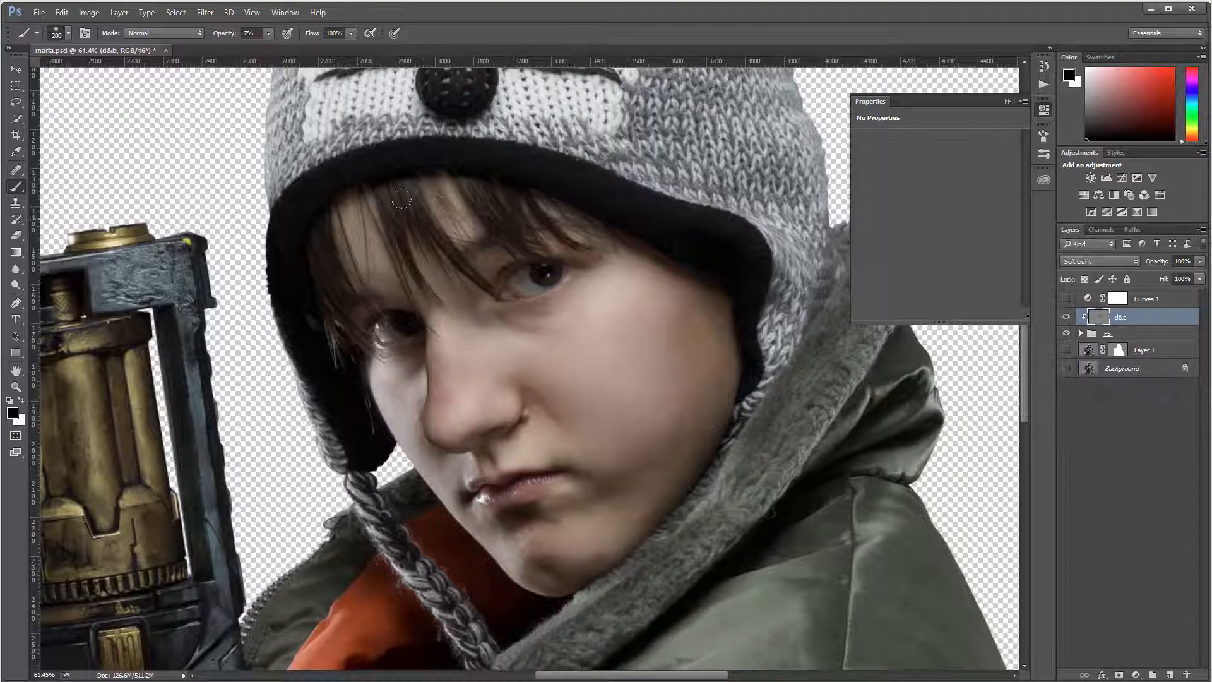
Step: Brighten both eye whites in white, shrinking the brush to 45 then 25 px
scroll(524, 281, up, 4)
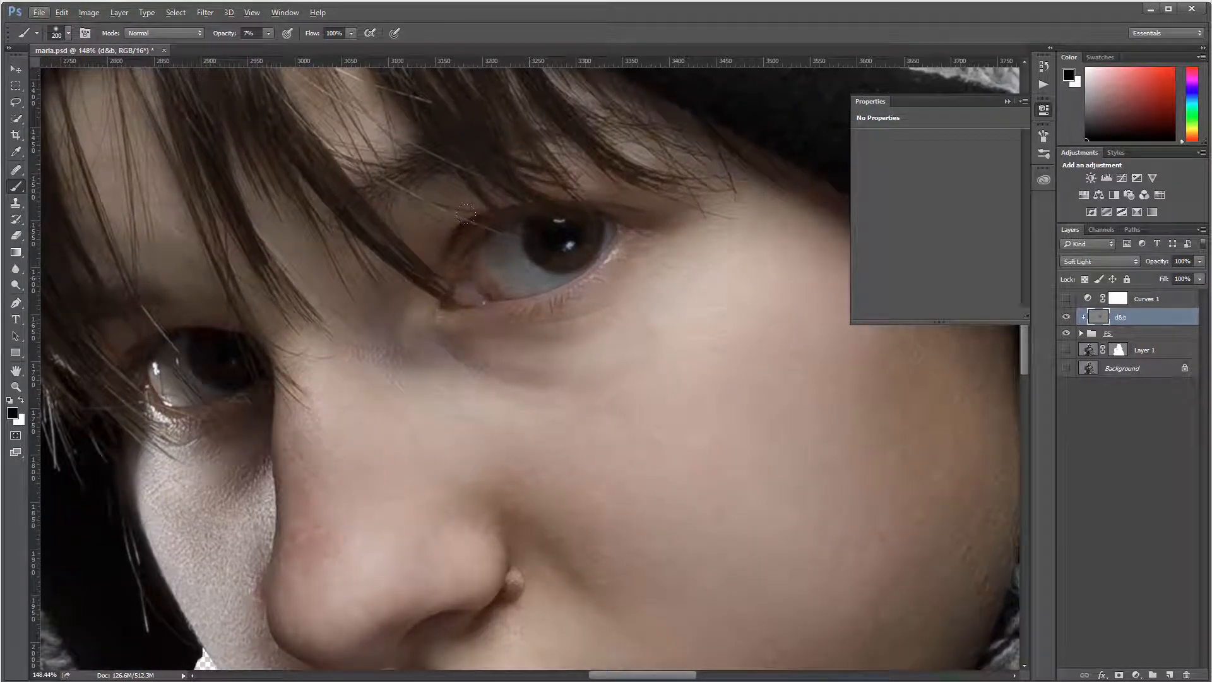
key(x)
key(bracketleft)
key(bracketleft)
key(bracketleft)
key(bracketleft)
mouse_move(490, 260)
mouse_down()
mouse_move(527, 274)
mouse_move(498, 236)
mouse_move(486, 253)
mouse_move(500, 272)
mouse_move(500, 237)
mouse_up()
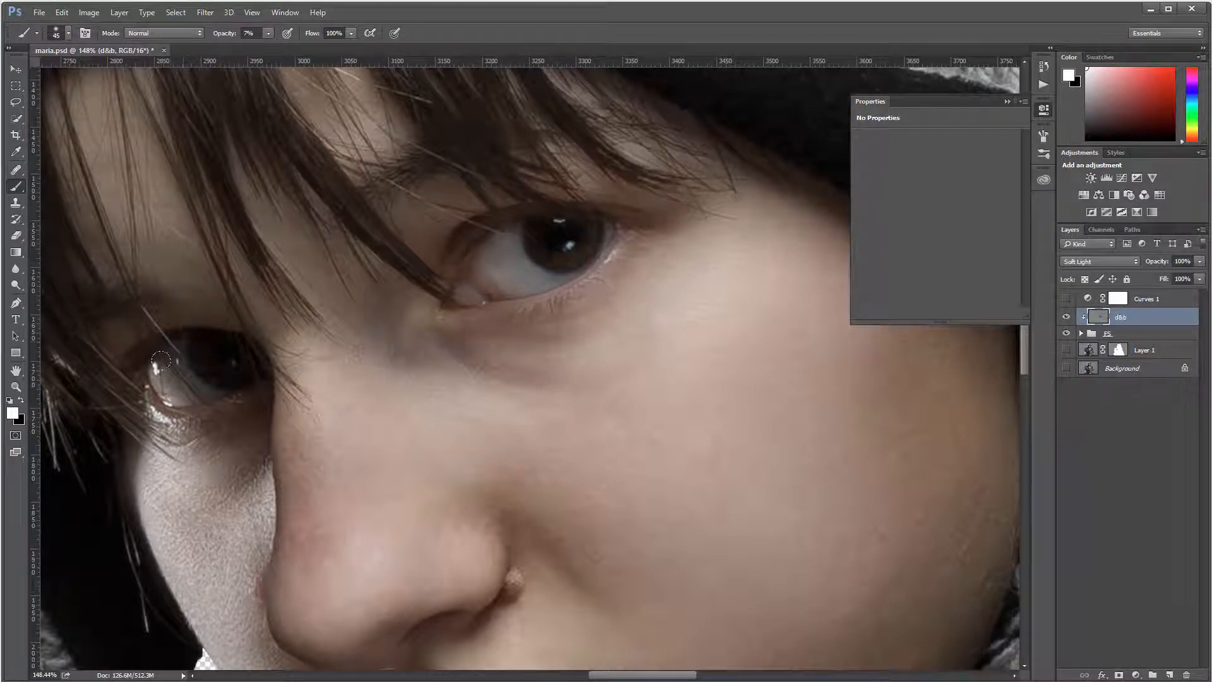
mouse_move(160, 361)
mouse_down()
mouse_move(179, 380)
mouse_move(157, 364)
mouse_up()
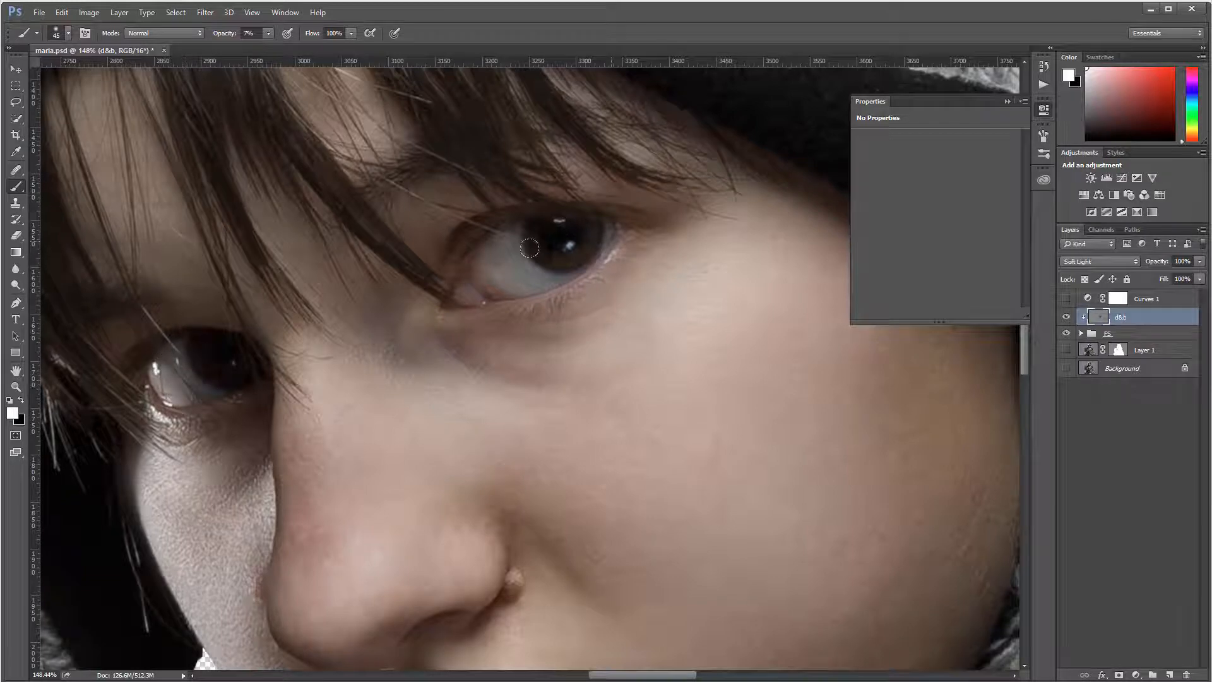
key(bracketleft)
key(bracketleft)
mouse_move(495, 265)
mouse_down()
mouse_move(475, 287)
mouse_move(510, 292)
mouse_move(511, 264)
mouse_move(535, 275)
mouse_up()
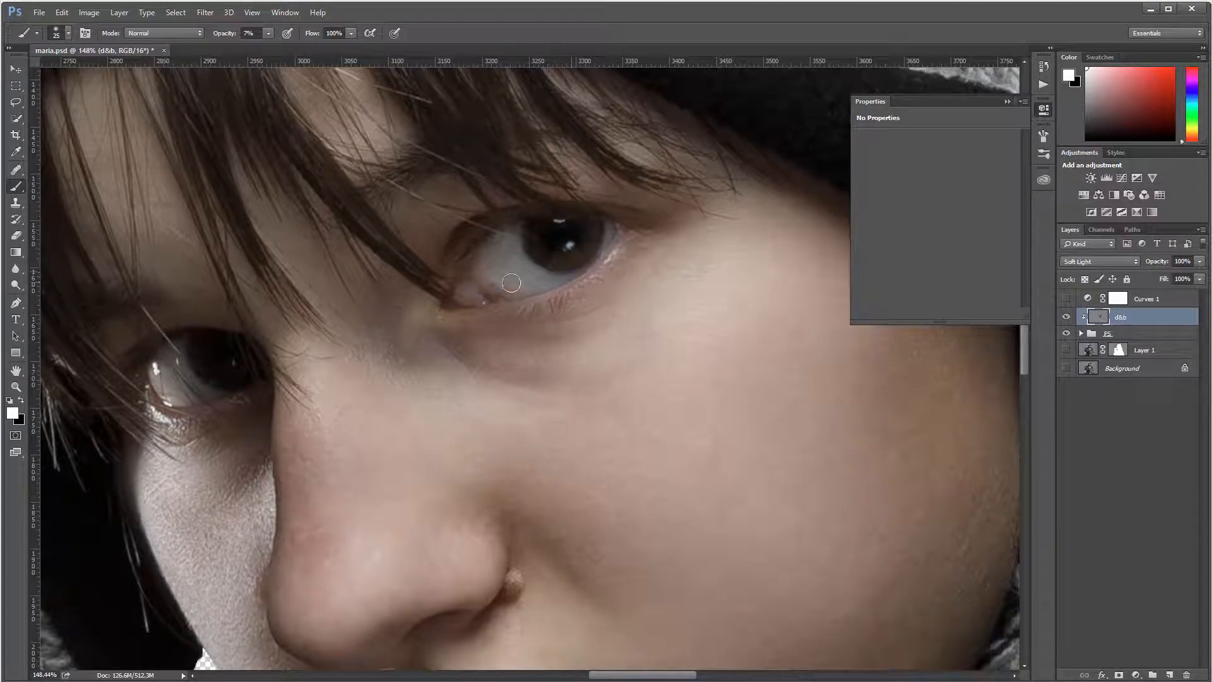
Step: Compare the face with d&b toggled, then darken the inner eye corner in black at 90 px
scroll(511, 283, down, 10)
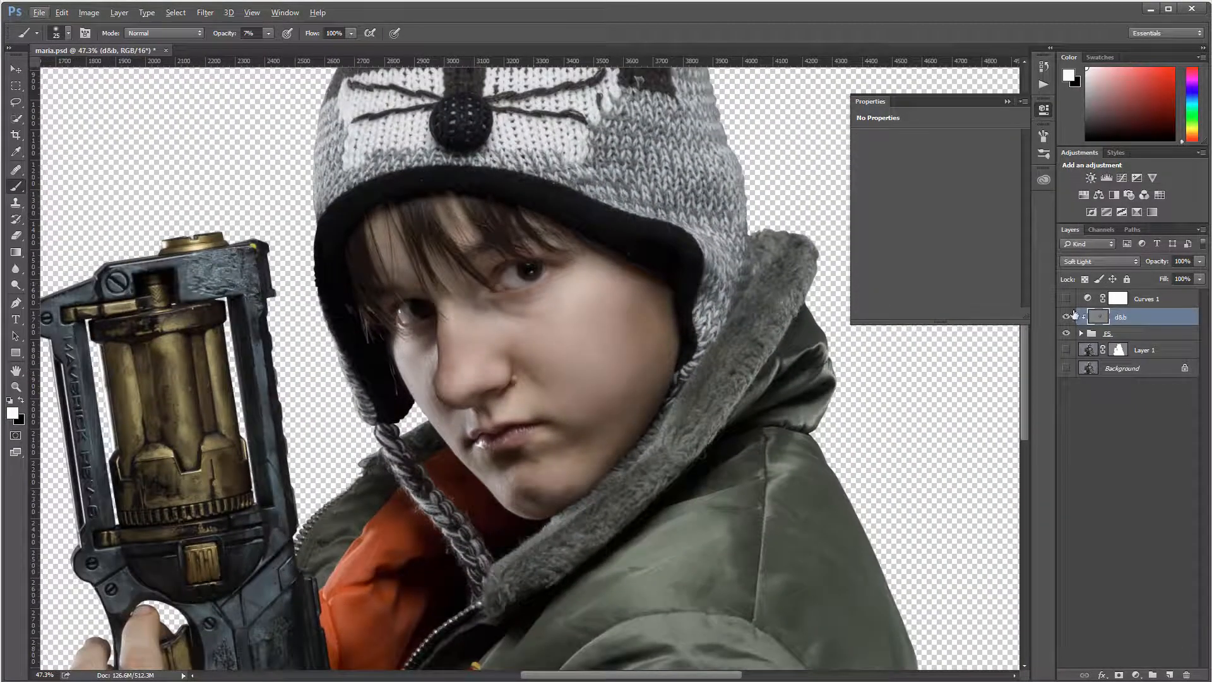
click(1068, 317)
click(1068, 316)
key(bracketright)
key(bracketright)
key(bracketright)
key(bracketright)
key(bracketright)
click(1068, 316)
click(1068, 316)
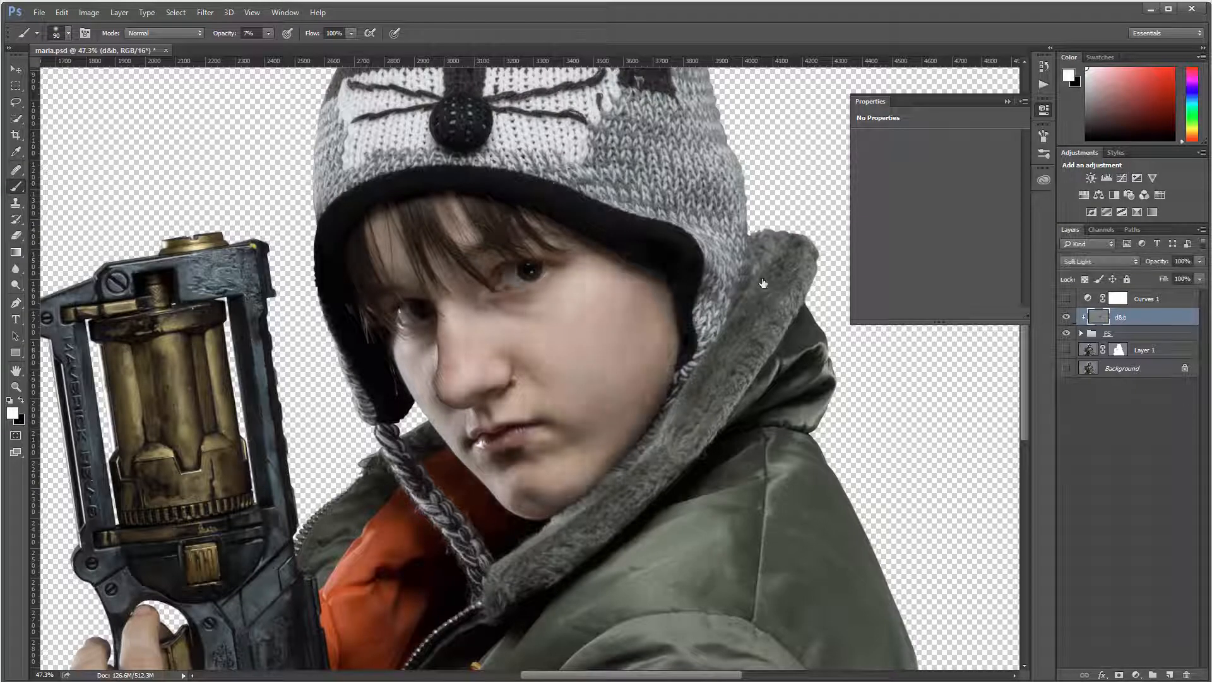
scroll(505, 267, up, 5)
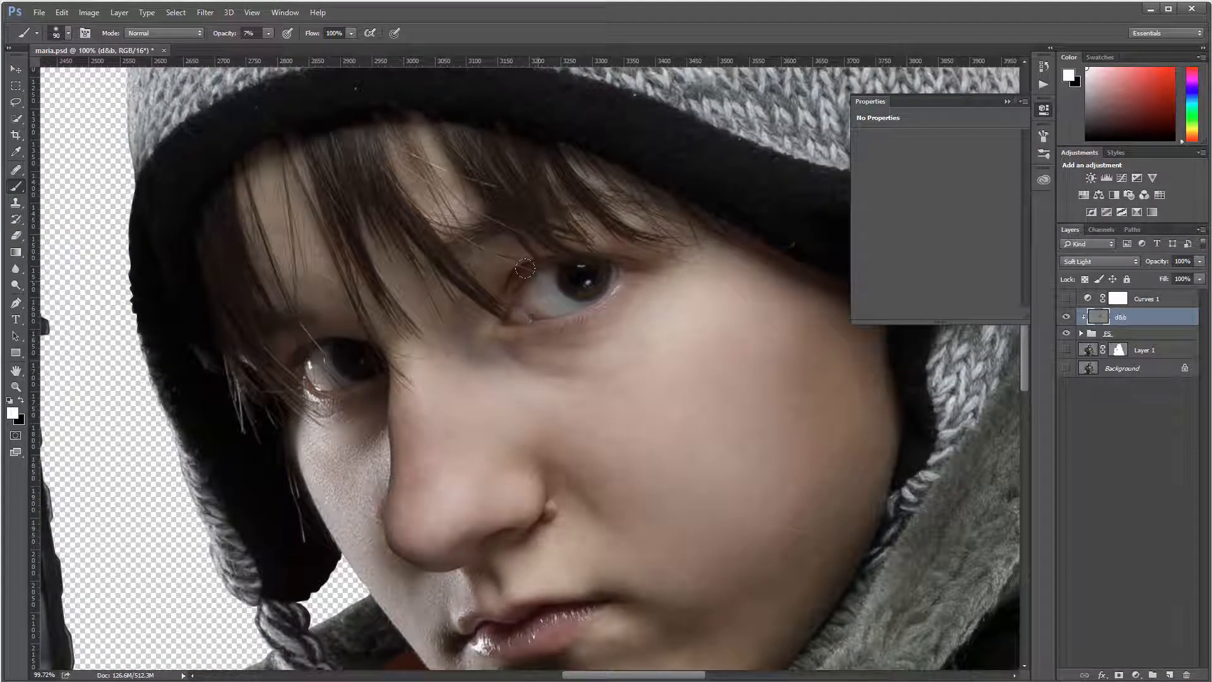
key(x)
mouse_move(525, 269)
mouse_down()
mouse_move(543, 260)
mouse_move(531, 273)
mouse_up()
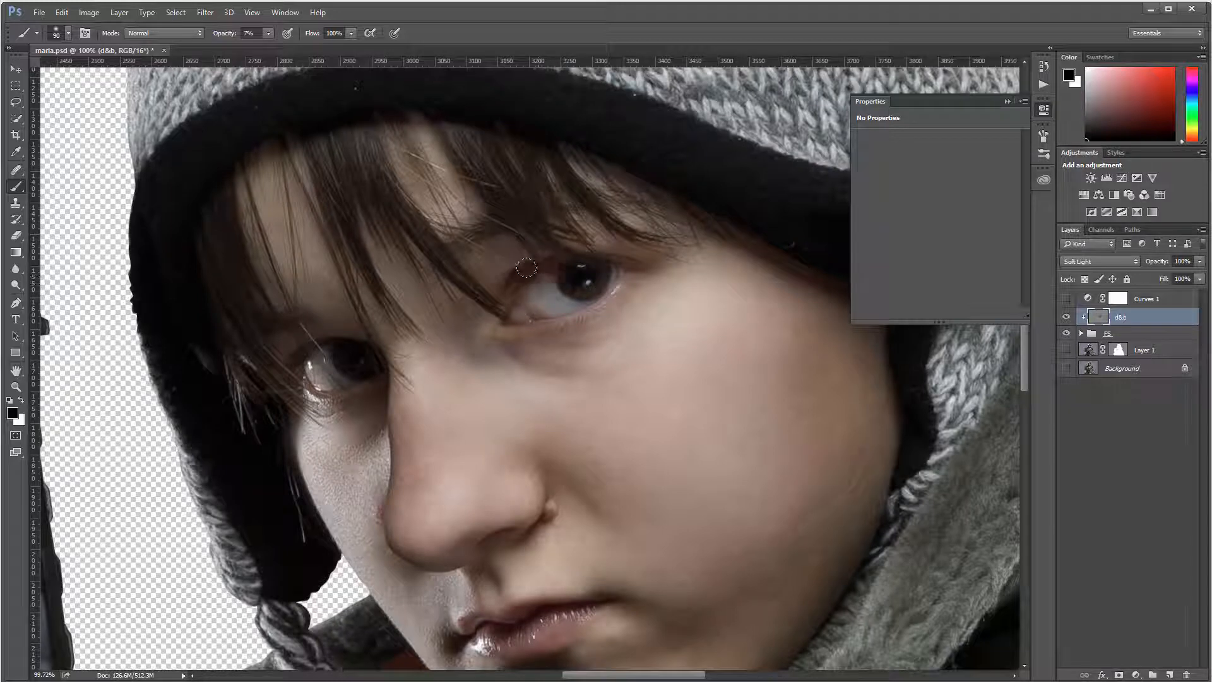
Step: After comparing d&b on and off, lighten the skin under the eye and along the nose in white
click(1067, 317)
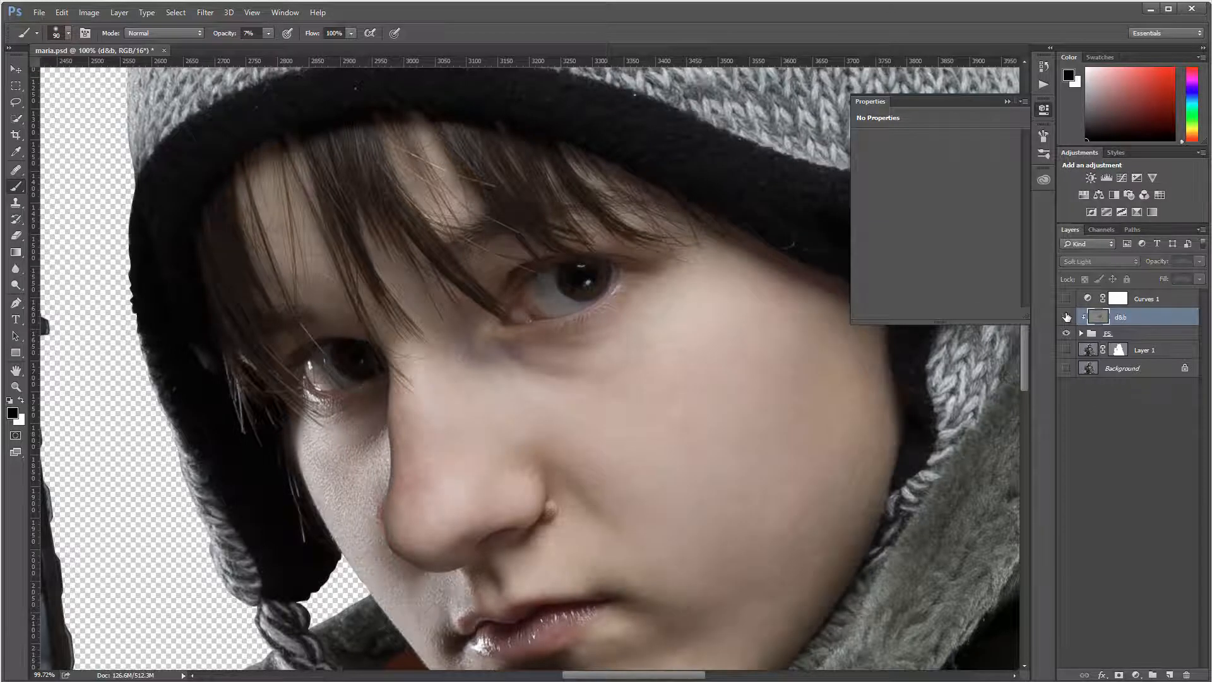
click(1067, 317)
click(1066, 317)
click(1067, 317)
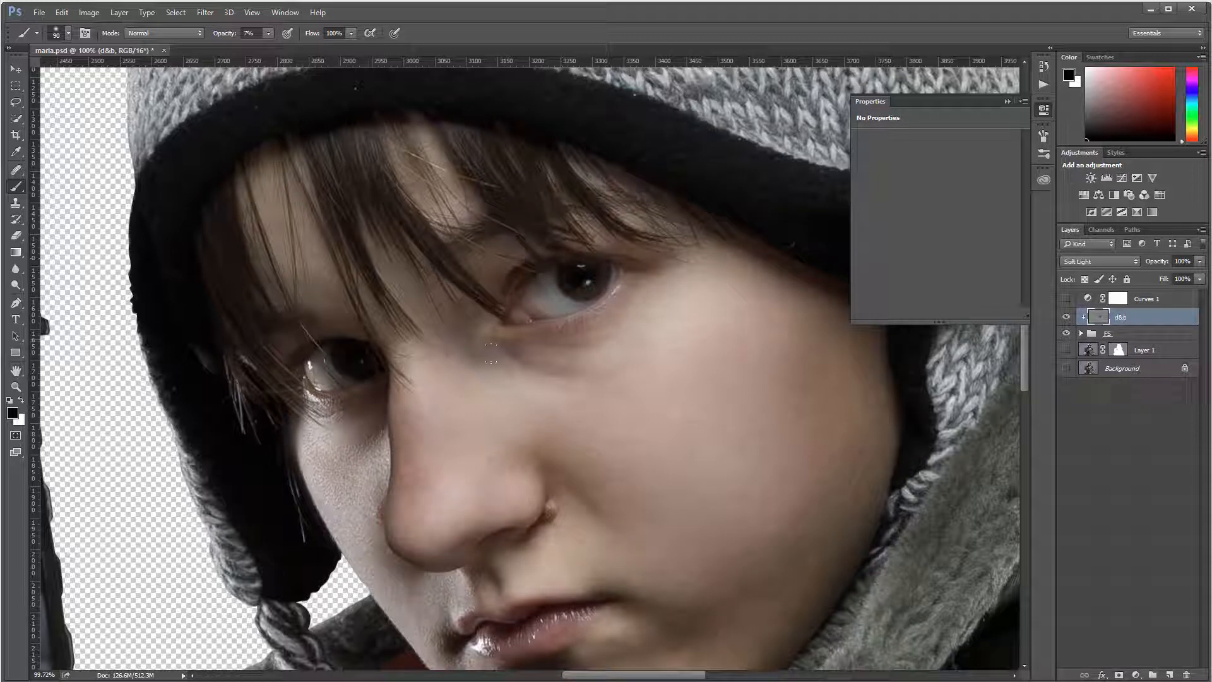
key(x)
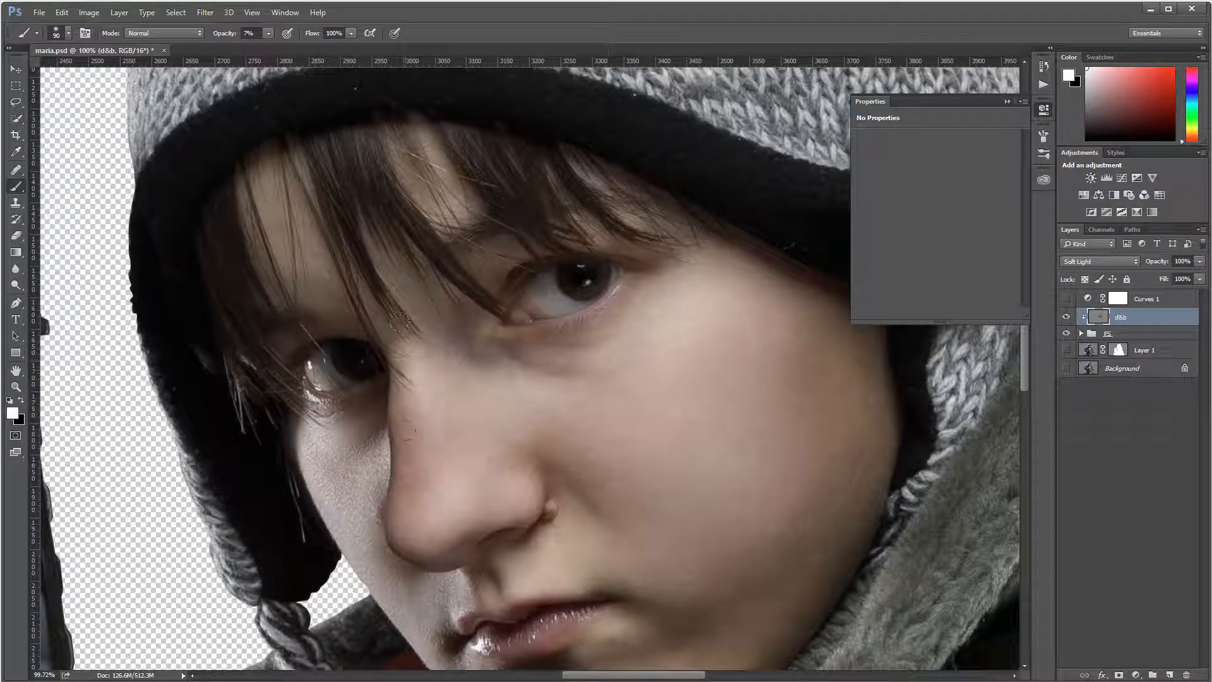
mouse_move(418, 490)
mouse_down()
mouse_move(442, 474)
mouse_move(516, 478)
mouse_move(503, 418)
mouse_move(473, 381)
mouse_move(489, 446)
mouse_move(440, 450)
mouse_move(415, 489)
mouse_up()
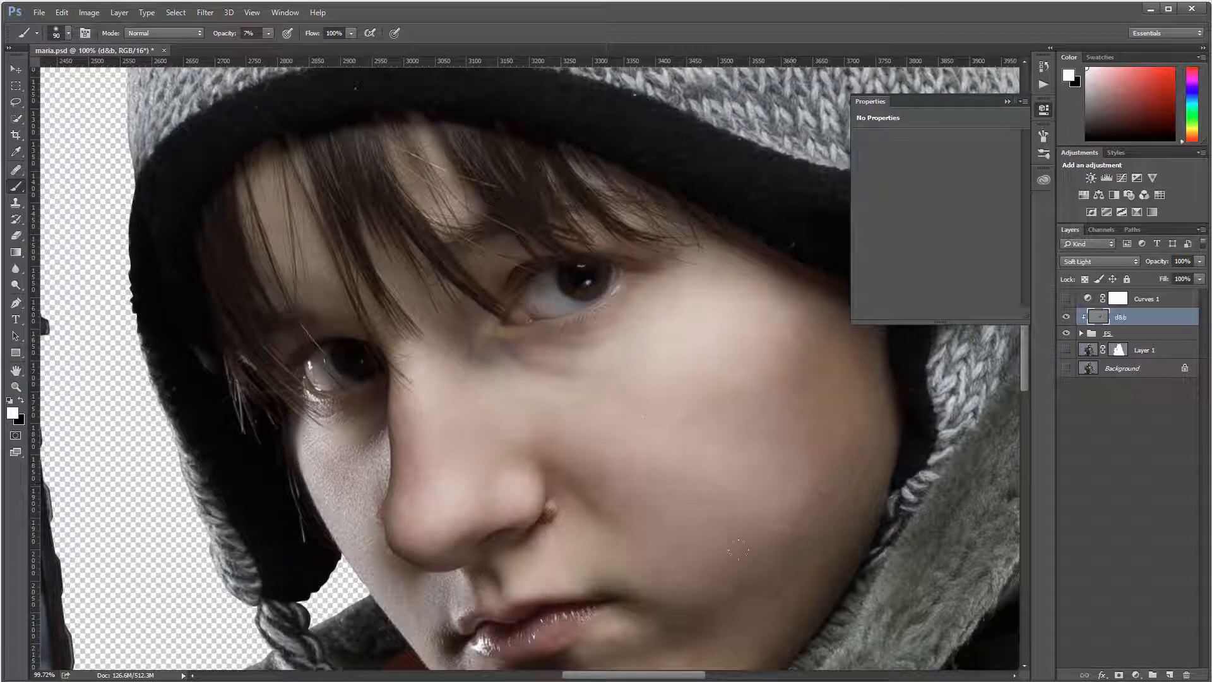
drag(738, 549, 741, 371)
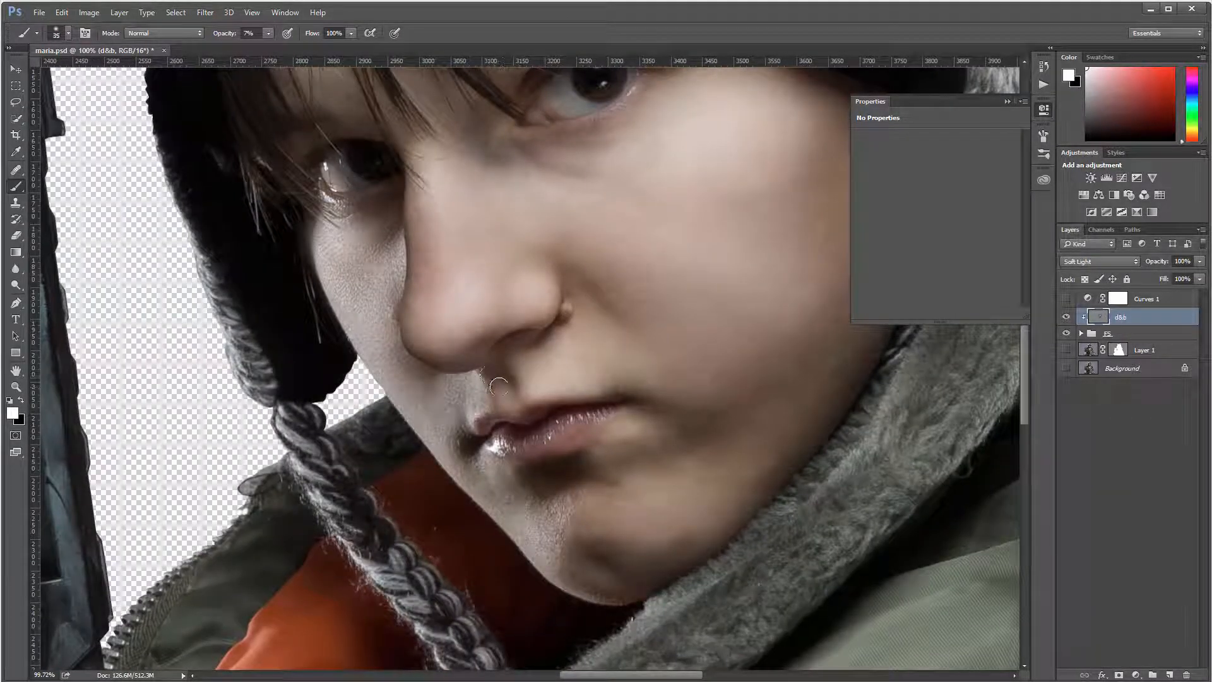
Step: Highlight the lower lip with a 35 px brush, then shrink it further and switch to black for the chin
key(bracketleft)
key(bracketleft)
key(bracketleft)
mouse_move(530, 454)
mouse_down()
mouse_move(577, 429)
mouse_move(538, 453)
mouse_move(574, 436)
mouse_move(618, 437)
mouse_move(601, 433)
mouse_up()
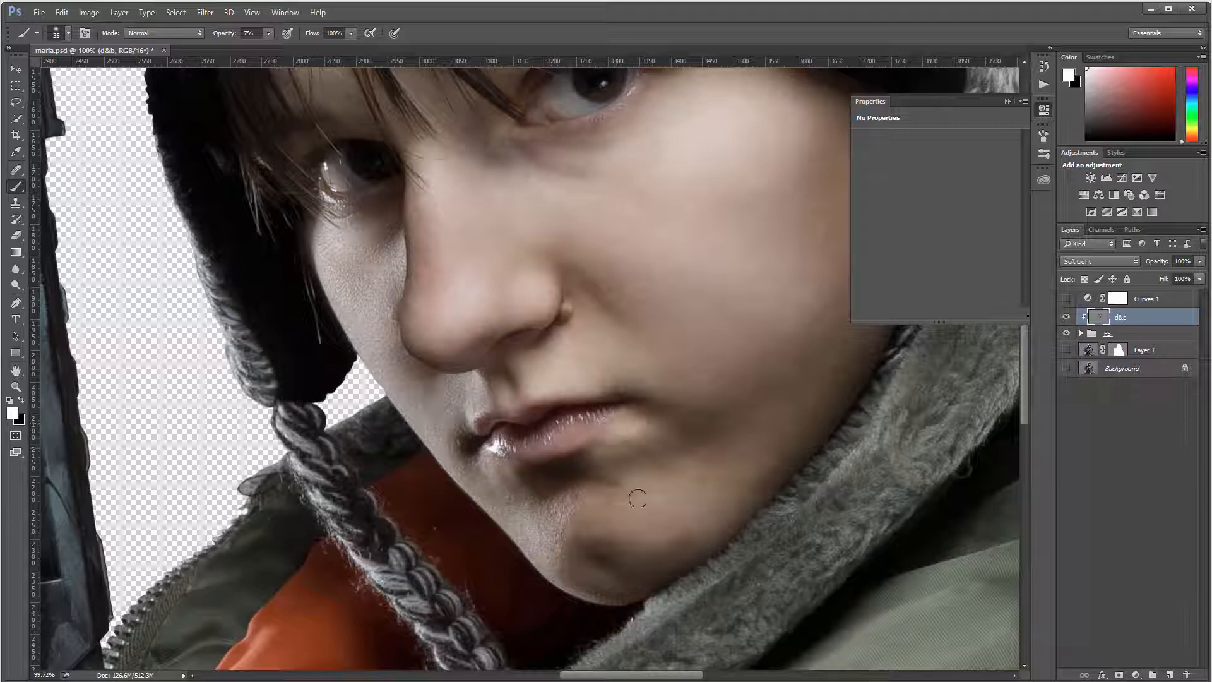
key(bracketleft)
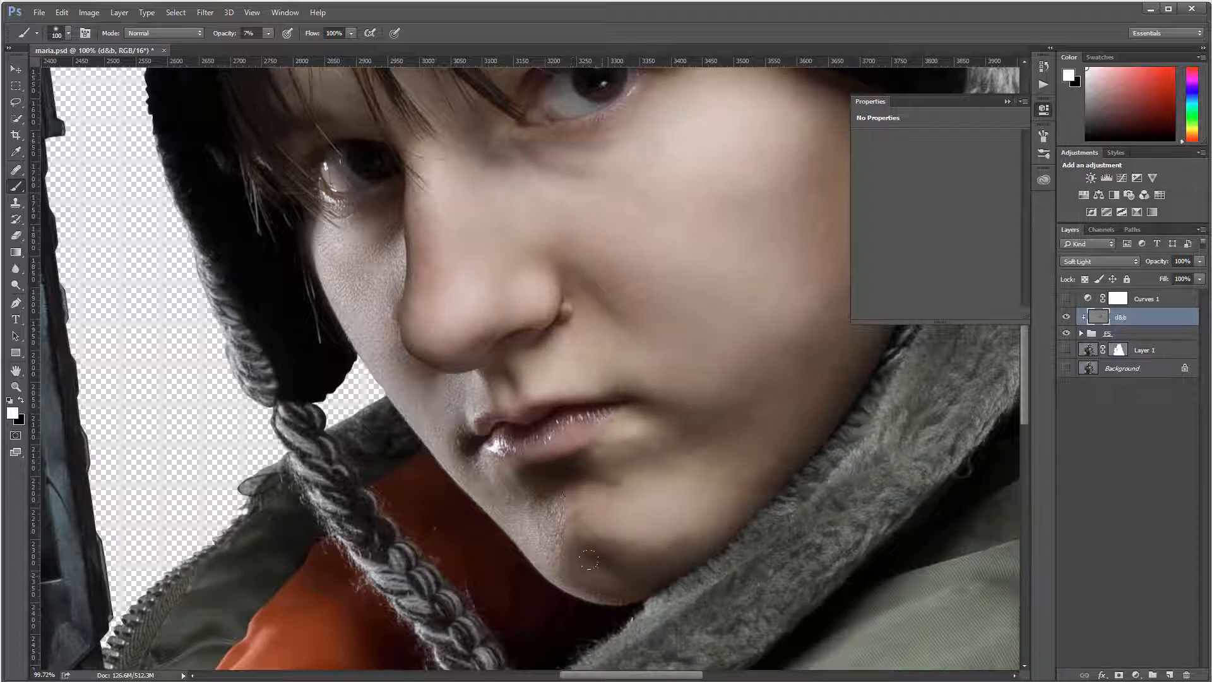
key(bracketleft)
key(bracketleft)
key(bracketleft)
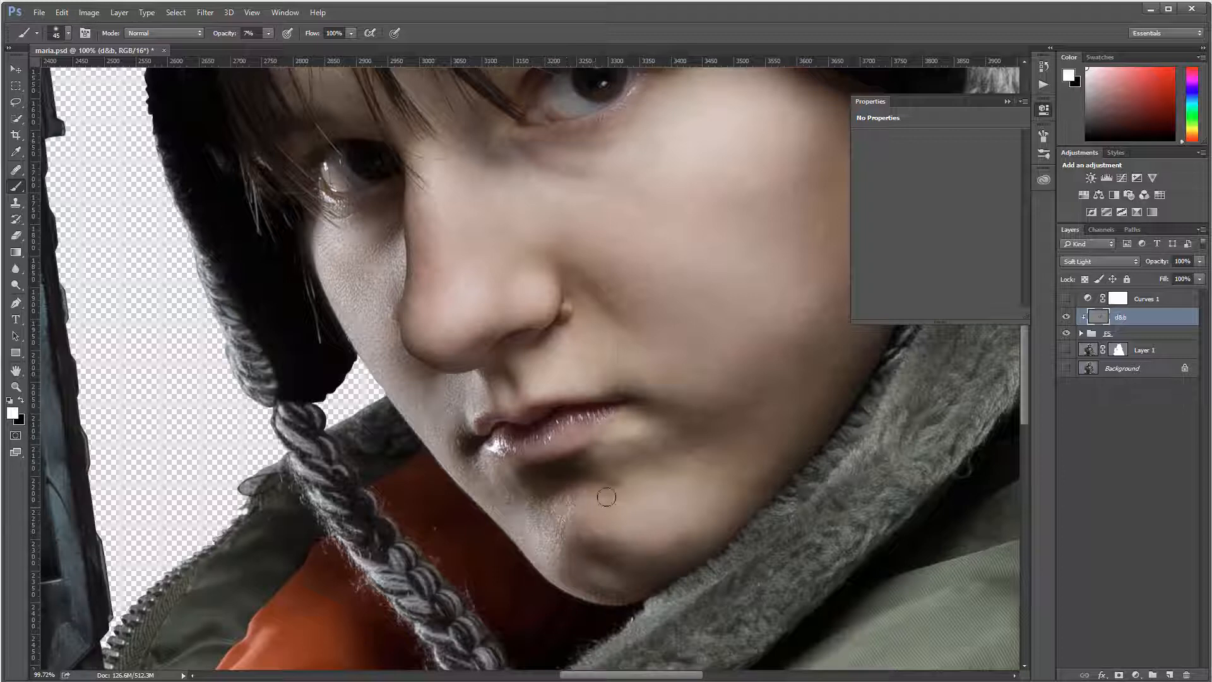
key(x)
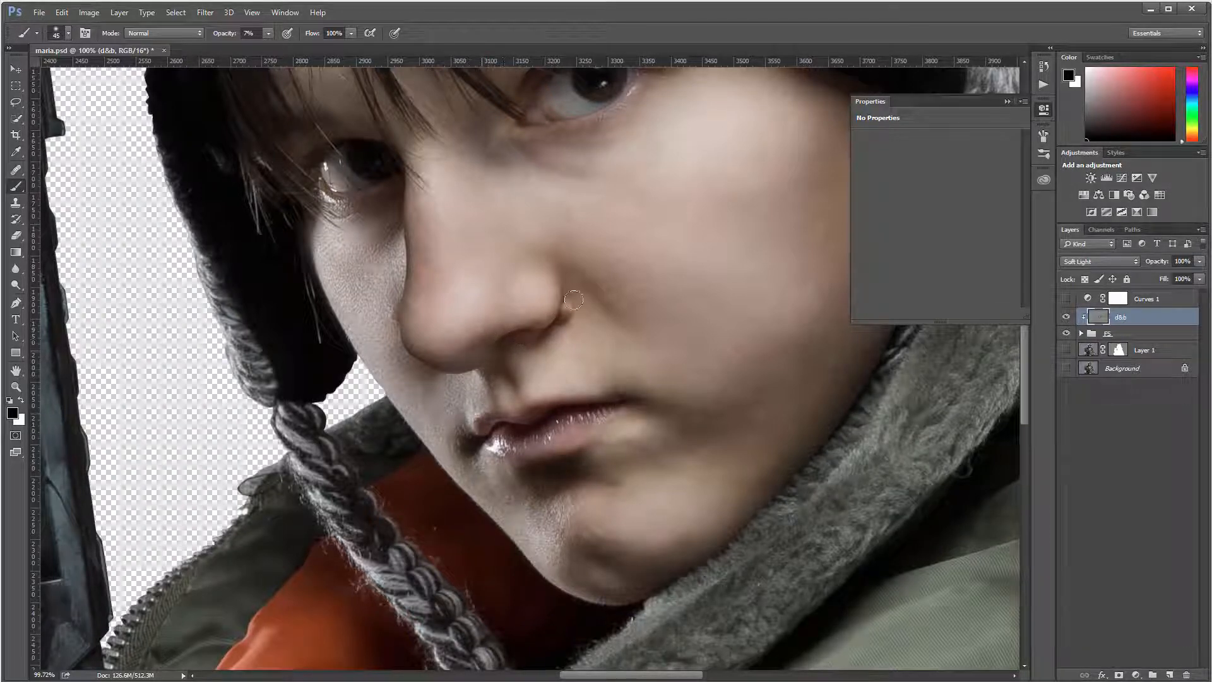
scroll(571, 272, down, 5)
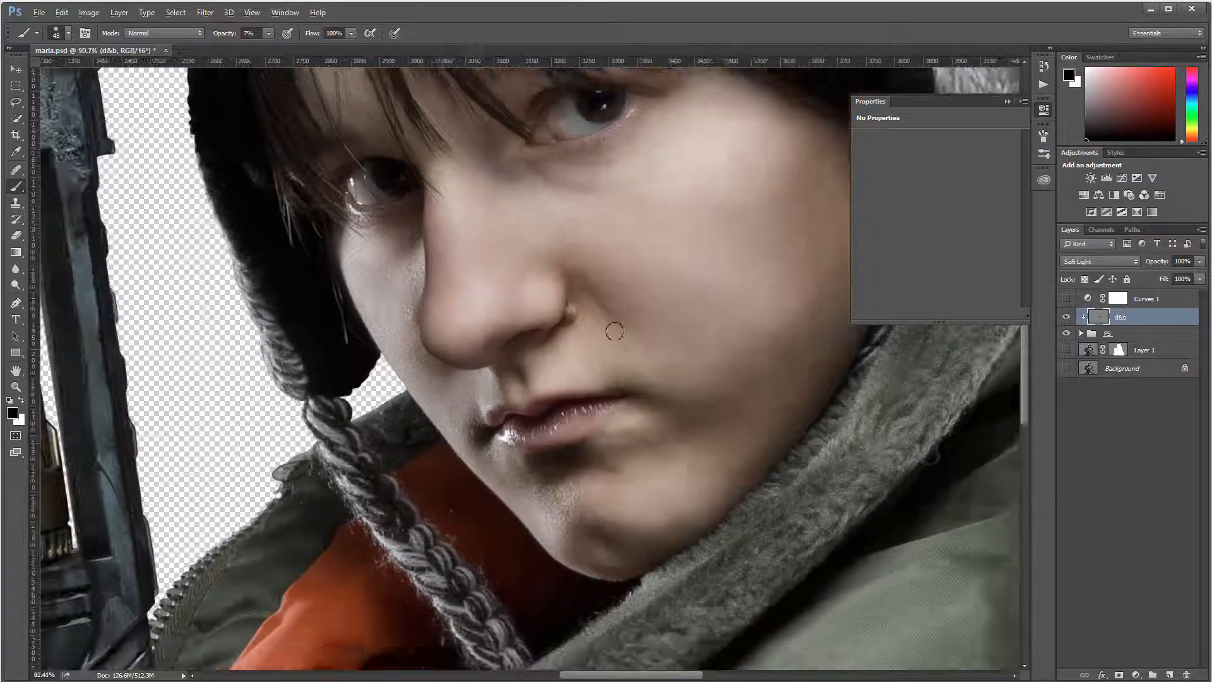
scroll(620, 324, up, 3)
scroll(621, 324, down, 3)
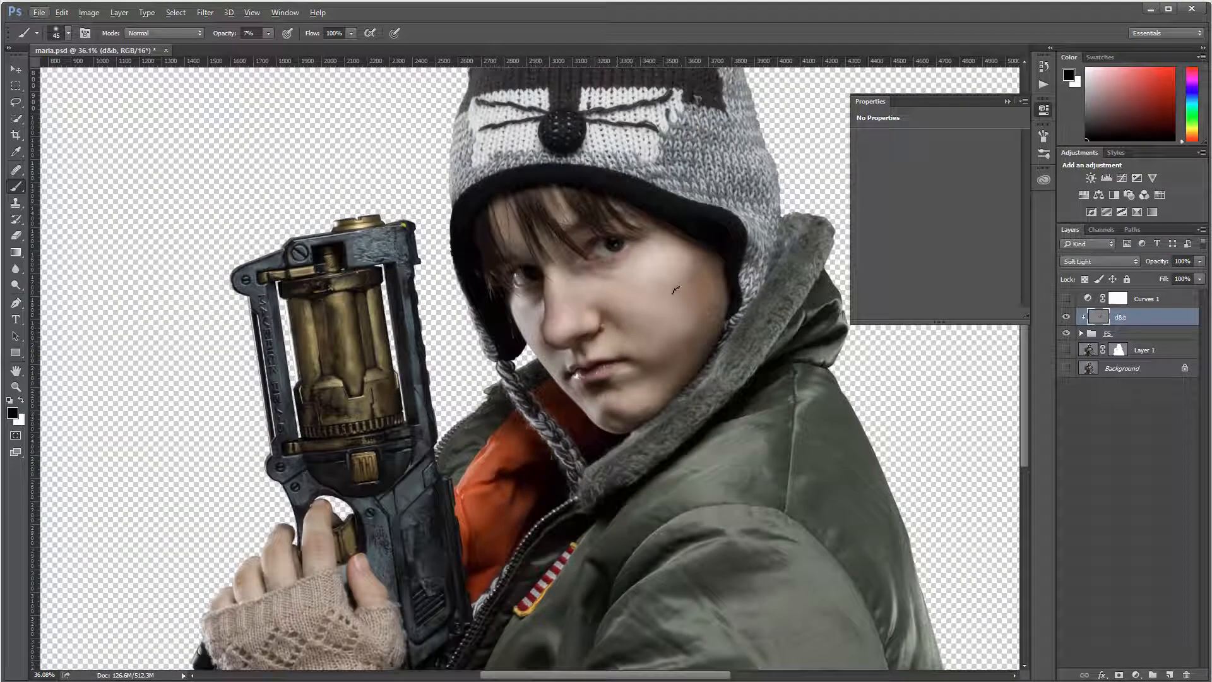
Step: After comparing d&b on and off, darken the jacket collar and shoulder with a 100 px brush
click(1068, 319)
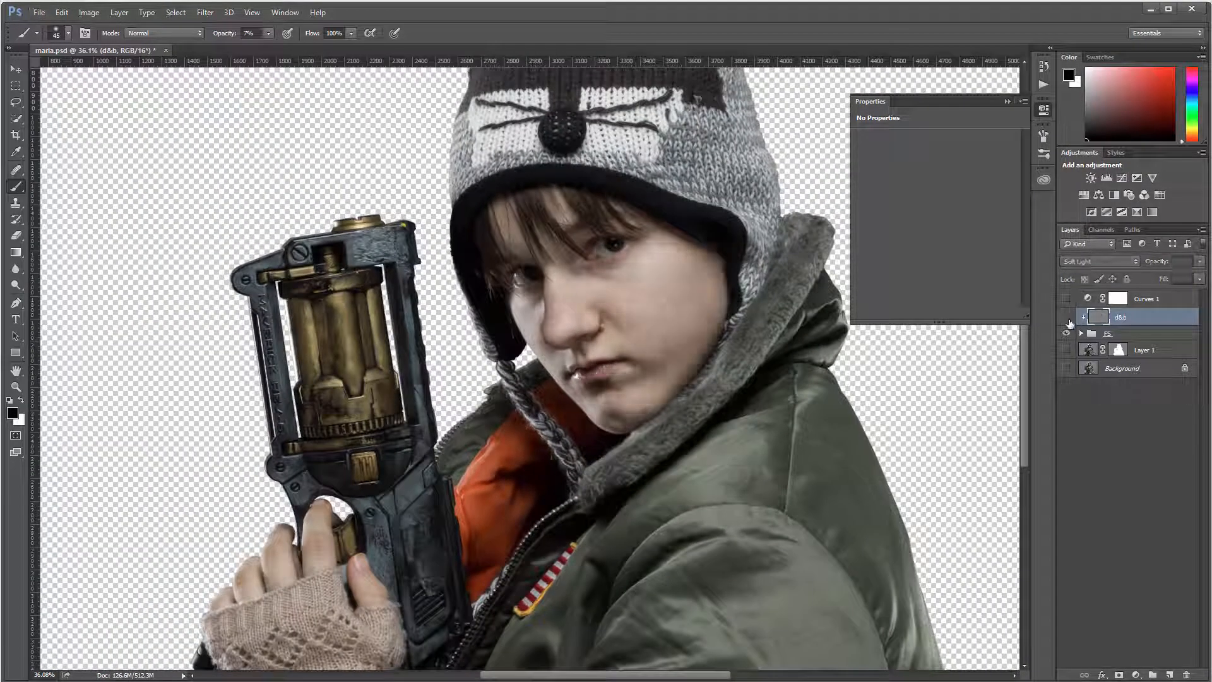
click(1068, 319)
click(1068, 319)
click(1068, 319)
click(1068, 319)
click(1068, 319)
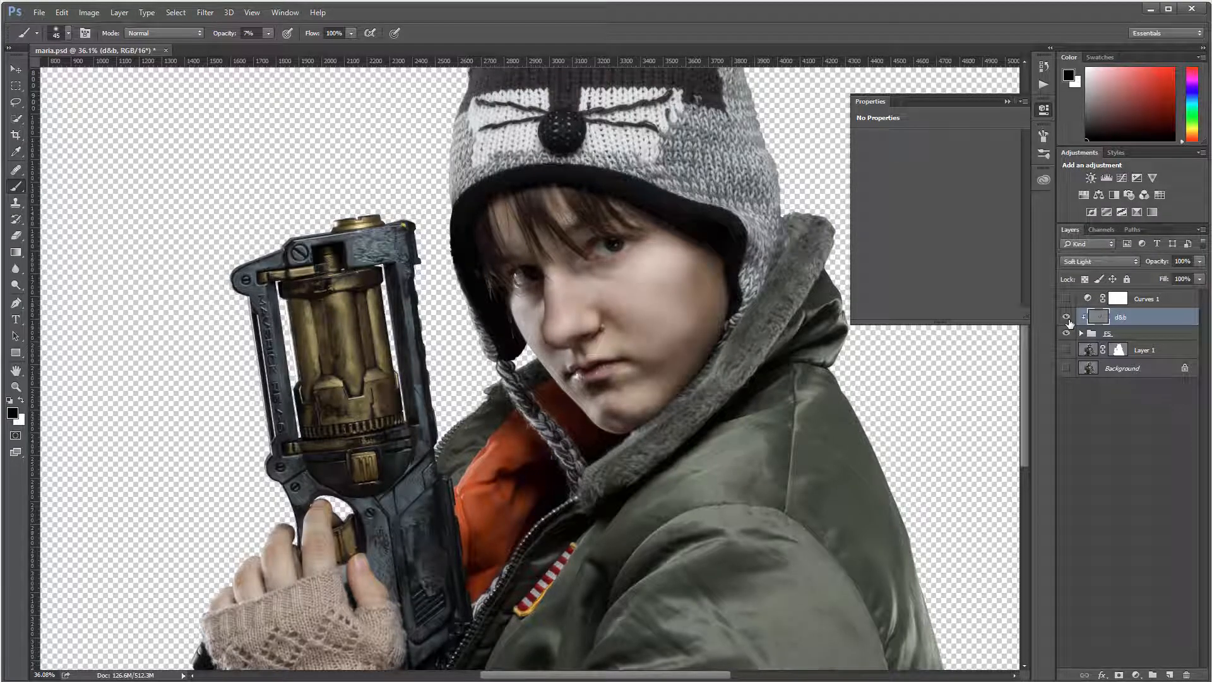
key(bracketright)
key(bracketright)
key(bracketright)
key(bracketright)
key(bracketright)
key(bracketleft)
key(bracketleft)
key(bracketleft)
drag(824, 332, 802, 352)
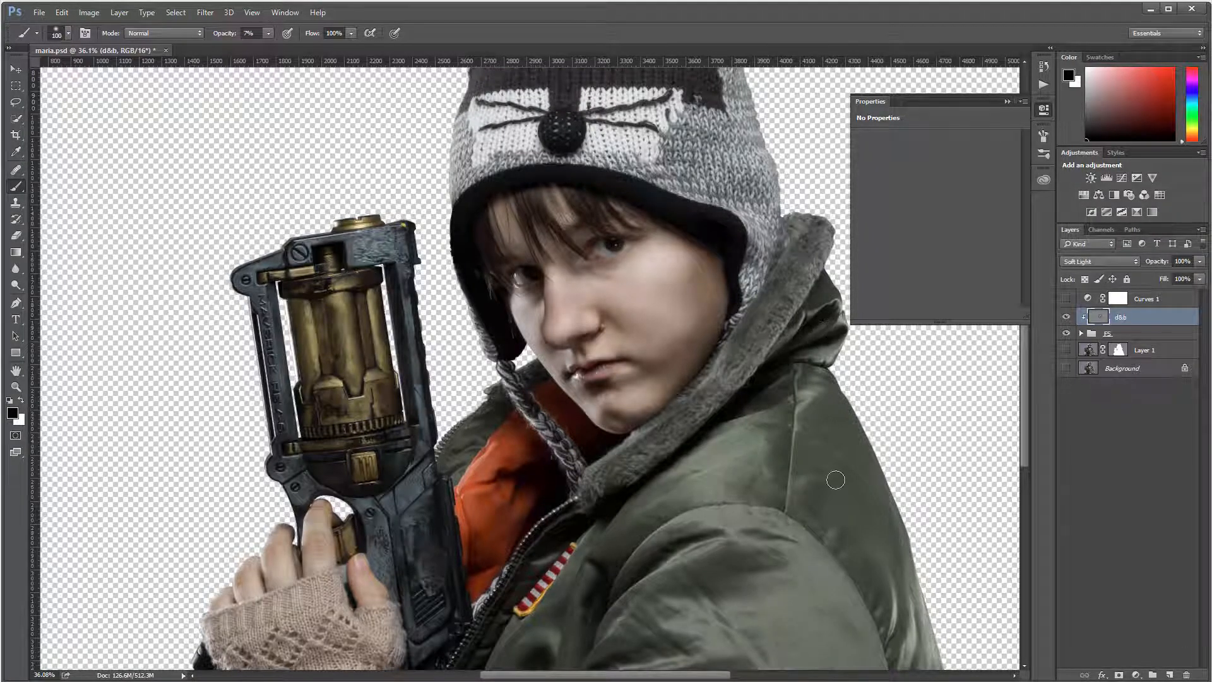
mouse_move(750, 436)
mouse_down()
mouse_move(661, 476)
mouse_move(763, 428)
mouse_move(735, 481)
mouse_move(760, 462)
mouse_move(778, 468)
mouse_move(770, 476)
mouse_move(758, 464)
mouse_move(768, 501)
mouse_move(658, 521)
mouse_move(707, 561)
mouse_move(646, 593)
mouse_move(769, 574)
mouse_move(710, 598)
mouse_move(747, 589)
mouse_move(648, 650)
mouse_move(685, 660)
mouse_move(693, 652)
mouse_move(626, 648)
mouse_move(647, 618)
mouse_move(614, 646)
mouse_move(668, 623)
mouse_move(673, 656)
mouse_move(688, 635)
mouse_move(682, 586)
mouse_move(753, 555)
mouse_move(730, 564)
mouse_move(855, 574)
mouse_move(857, 550)
mouse_move(904, 591)
mouse_move(870, 658)
mouse_move(832, 575)
mouse_move(811, 588)
mouse_move(855, 607)
mouse_move(885, 650)
mouse_move(873, 624)
mouse_move(826, 584)
mouse_move(868, 670)
mouse_move(830, 617)
mouse_move(884, 651)
mouse_up()
Step: Darken the shoulder fabric, orange lining, knitted glove and fingers with a 150 px brush
key(bracketright)
key(bracketright)
key(bracketright)
key(bracketright)
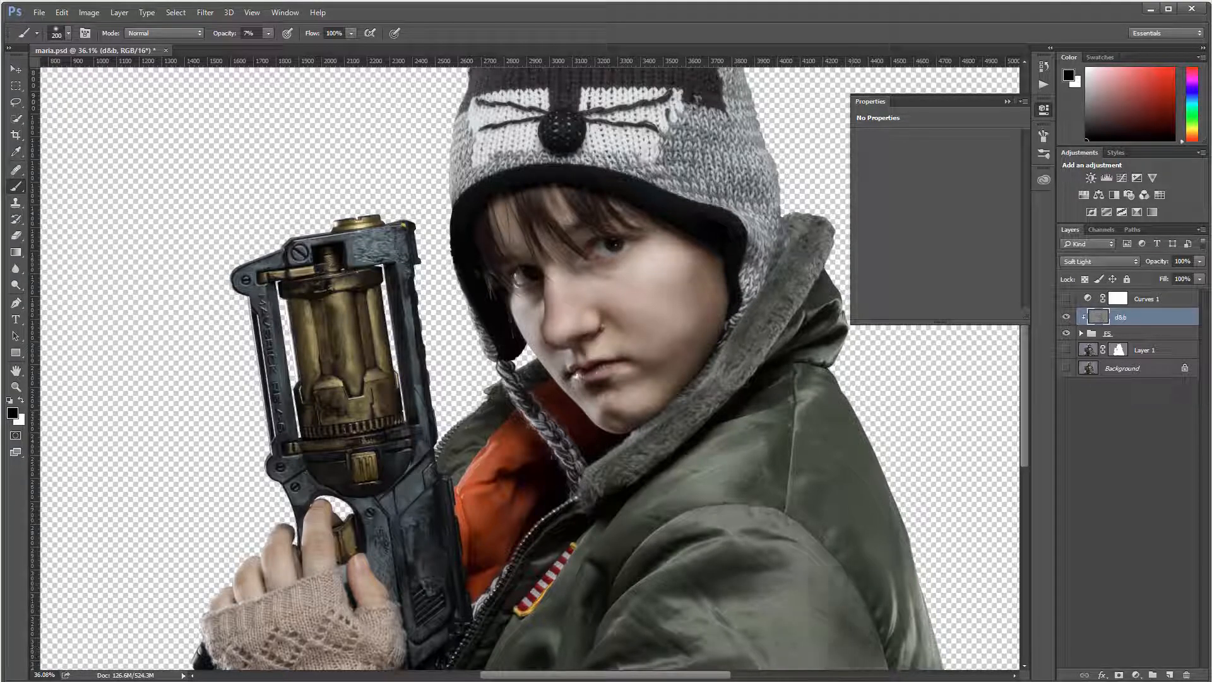
drag(865, 586, 790, 498)
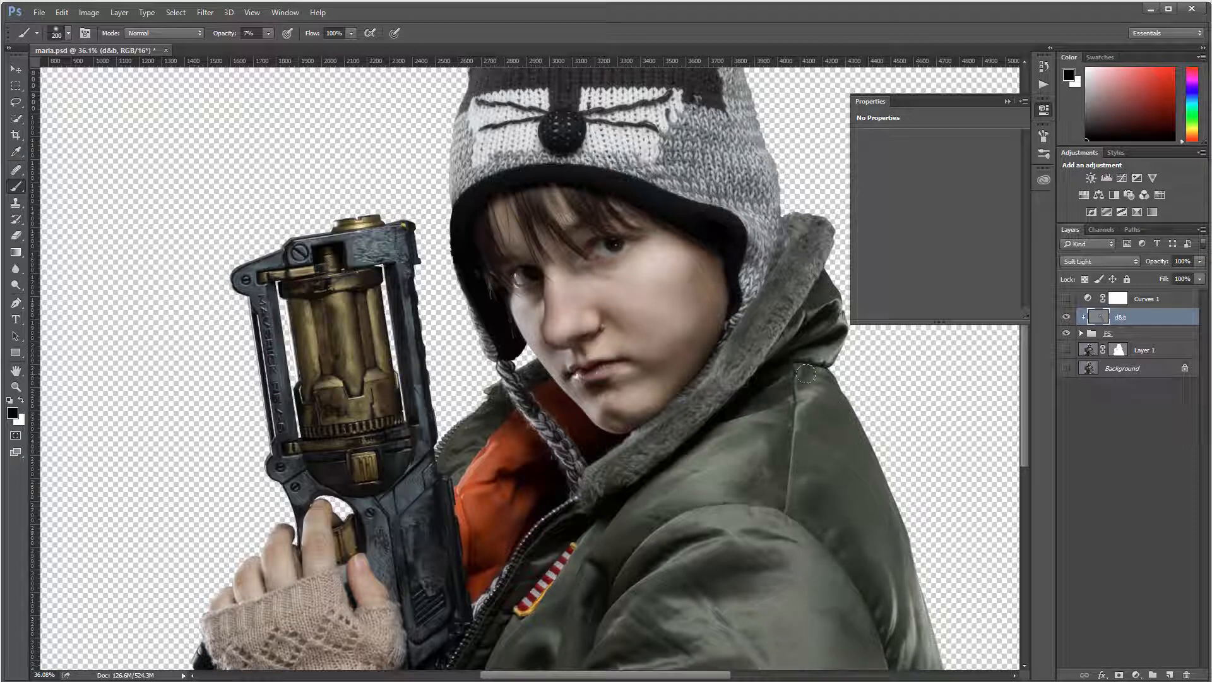
drag(542, 468, 515, 470)
mouse_move(465, 505)
mouse_down()
mouse_move(466, 535)
mouse_move(478, 538)
mouse_up()
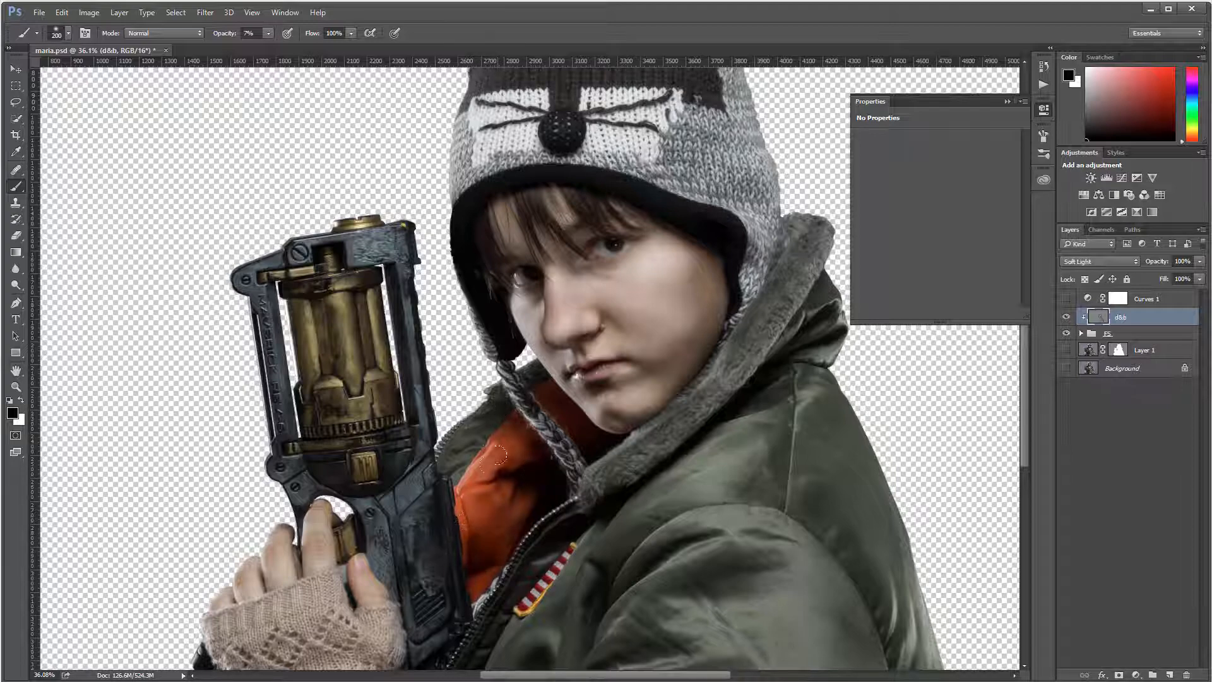
drag(498, 455, 500, 428)
mouse_move(253, 635)
mouse_down()
mouse_move(314, 632)
mouse_move(245, 655)
mouse_move(381, 668)
mouse_move(299, 637)
mouse_move(284, 650)
mouse_move(320, 627)
mouse_move(386, 651)
mouse_up()
mouse_move(338, 608)
mouse_down()
mouse_move(309, 531)
mouse_move(256, 589)
mouse_up()
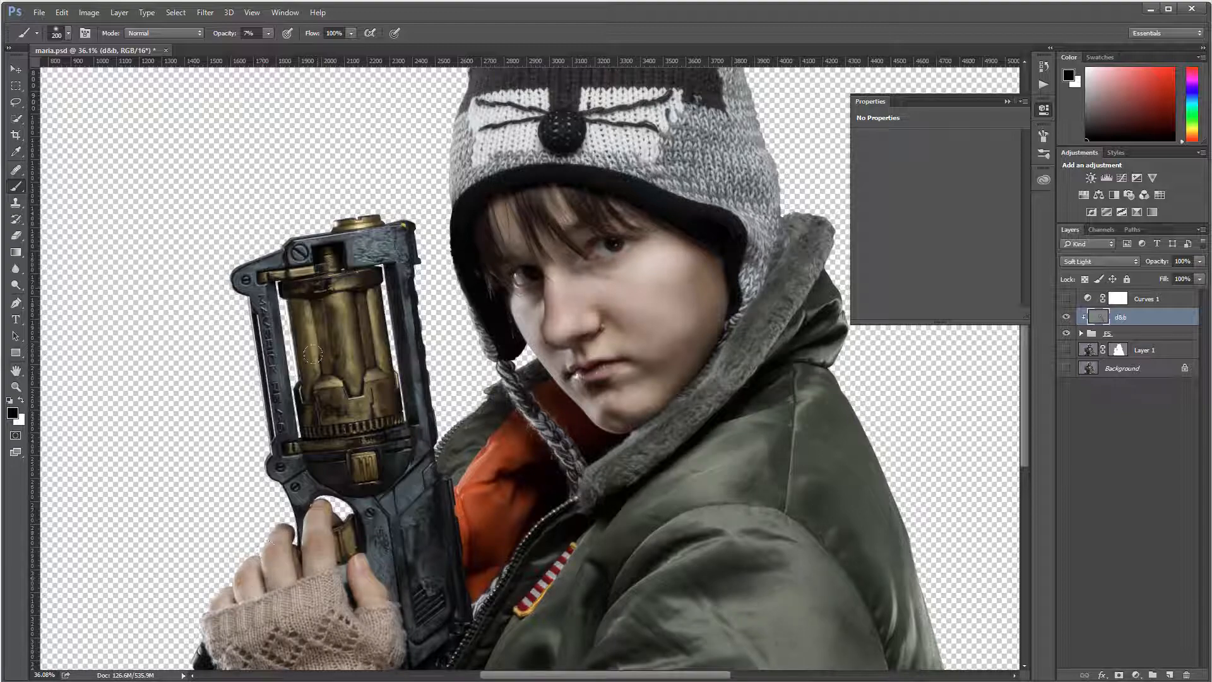
Step: Darken the blaster's brass cylinder grooves, frame bars, lower body and grip
drag(309, 301, 345, 364)
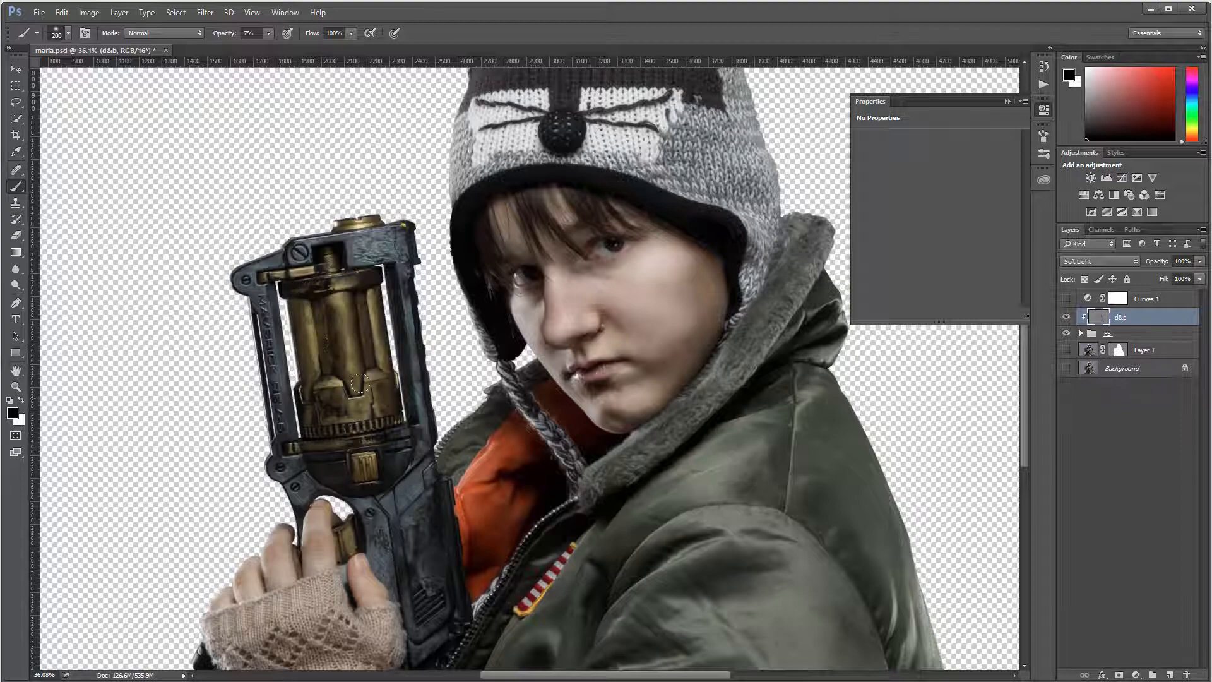
mouse_move(315, 416)
mouse_down()
mouse_move(313, 452)
mouse_move(318, 325)
mouse_move(324, 369)
mouse_up()
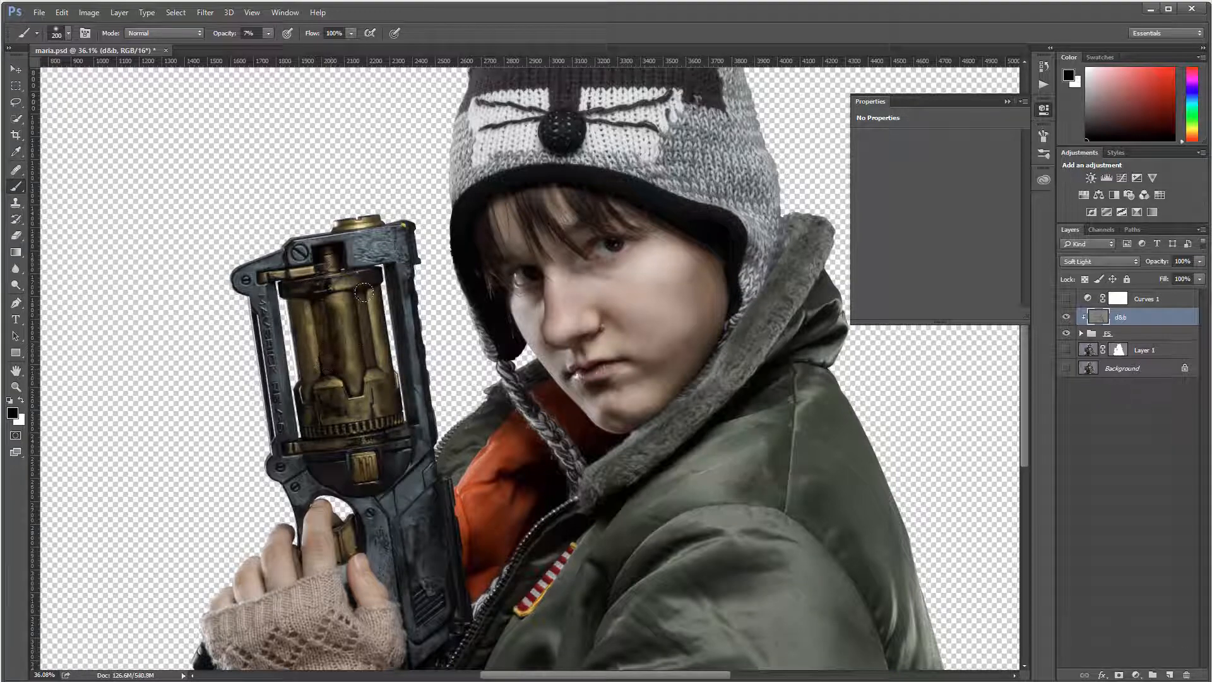
mouse_move(364, 292)
mouse_down()
mouse_move(367, 393)
mouse_move(360, 329)
mouse_up()
mouse_move(359, 278)
mouse_down()
mouse_move(372, 357)
mouse_move(325, 351)
mouse_move(329, 292)
mouse_up()
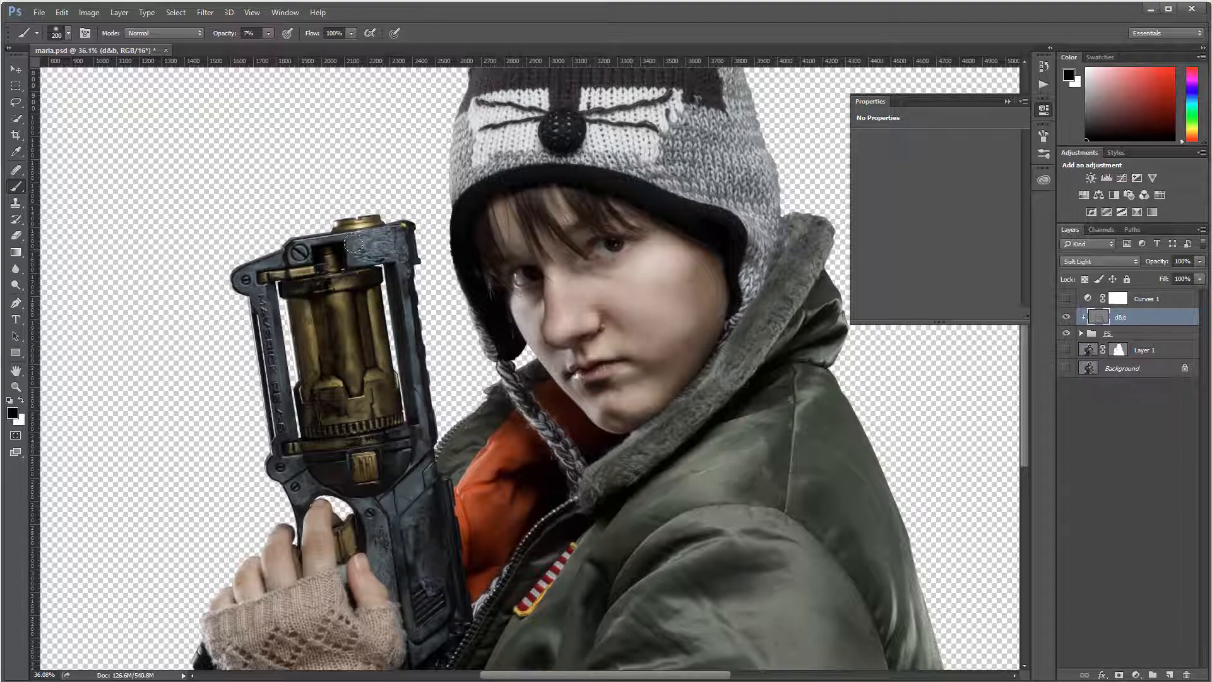
drag(354, 243, 382, 264)
drag(260, 329, 293, 433)
mouse_move(398, 489)
mouse_down()
mouse_move(424, 506)
mouse_move(397, 561)
mouse_move(416, 600)
mouse_move(425, 575)
mouse_move(426, 600)
mouse_move(419, 633)
mouse_up()
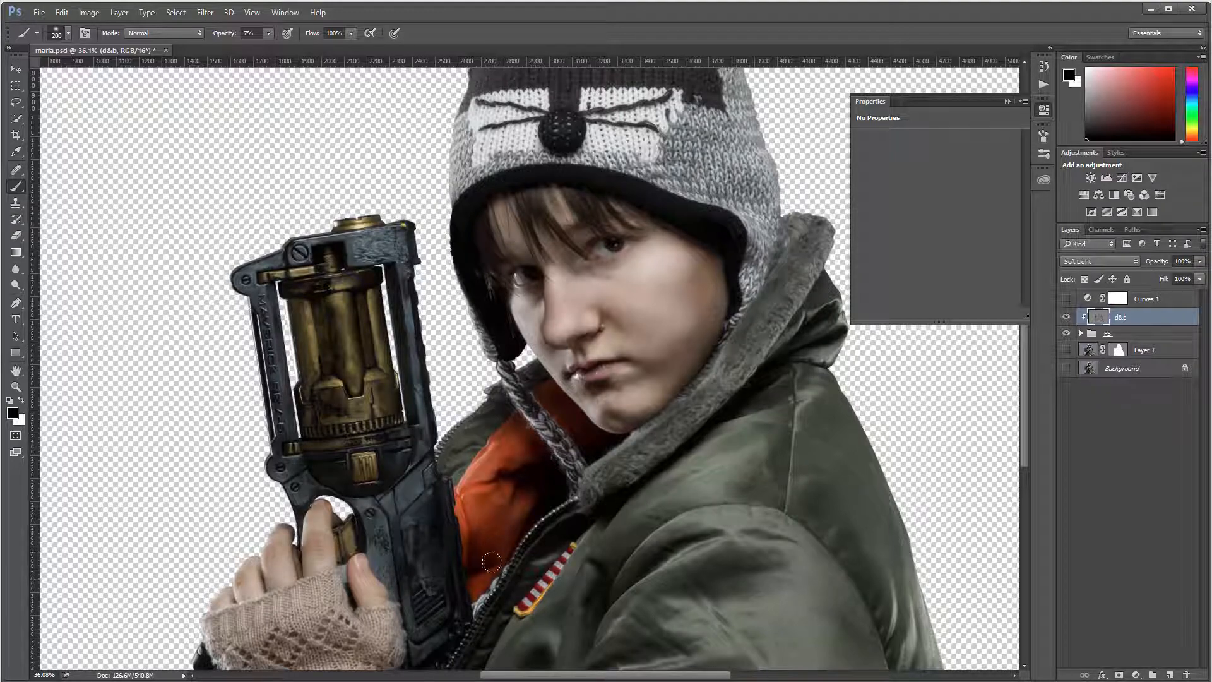
Step: Paint black over the raccoon hat's right side and crown, then along the cheek and jaw
scroll(499, 341, up, 3)
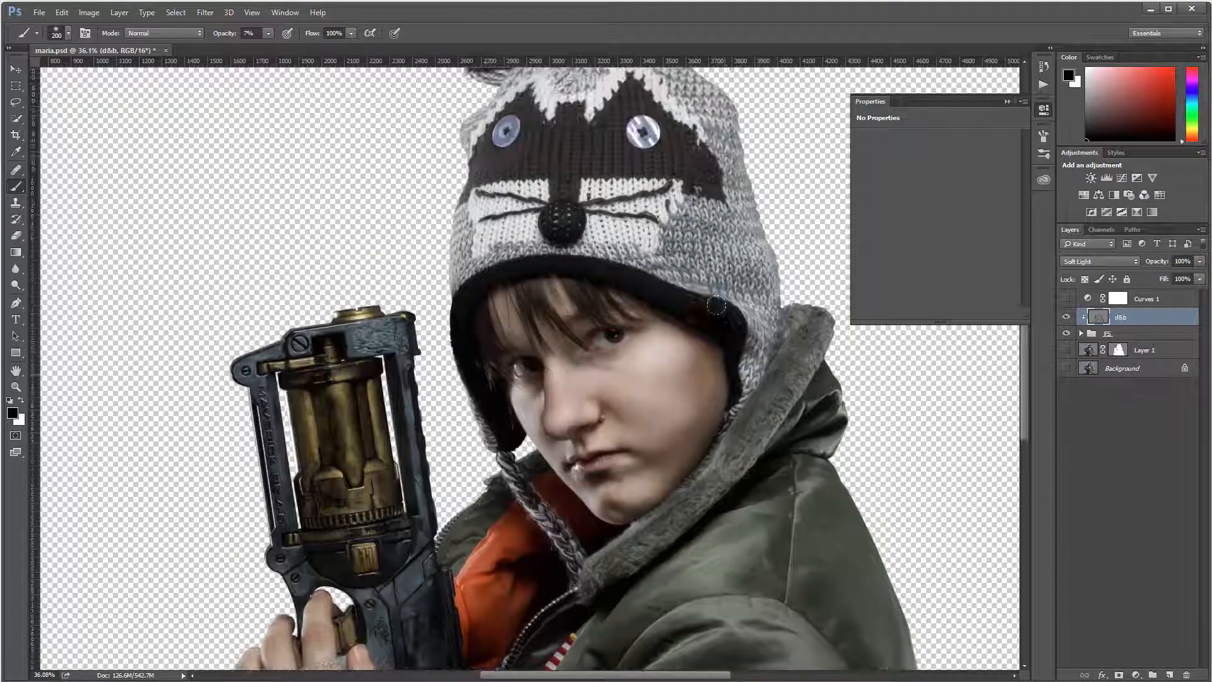
mouse_move(690, 318)
mouse_down()
mouse_move(661, 314)
mouse_move(731, 343)
mouse_move(734, 423)
mouse_move(693, 280)
mouse_up()
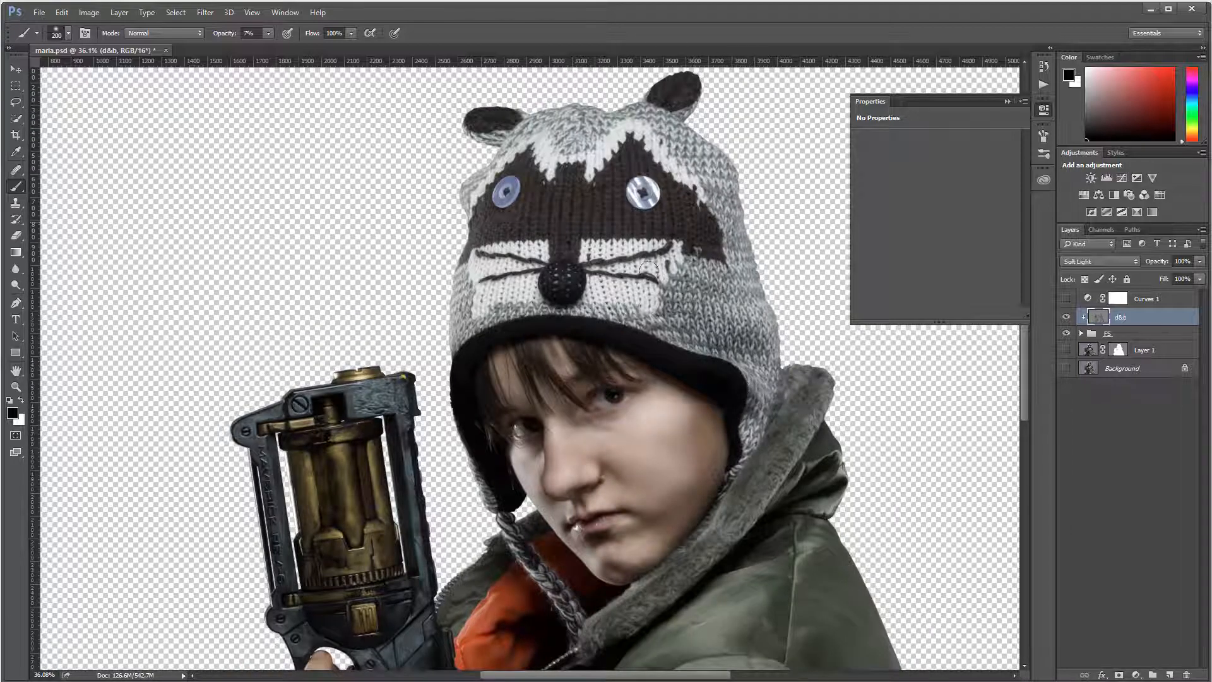
mouse_move(613, 144)
mouse_down()
mouse_move(536, 124)
mouse_move(580, 128)
mouse_move(619, 108)
mouse_move(527, 128)
mouse_move(632, 122)
mouse_move(480, 156)
mouse_move(512, 168)
mouse_move(475, 224)
mouse_move(469, 199)
mouse_move(516, 288)
mouse_move(462, 309)
mouse_move(511, 284)
mouse_move(593, 287)
mouse_move(743, 516)
mouse_up()
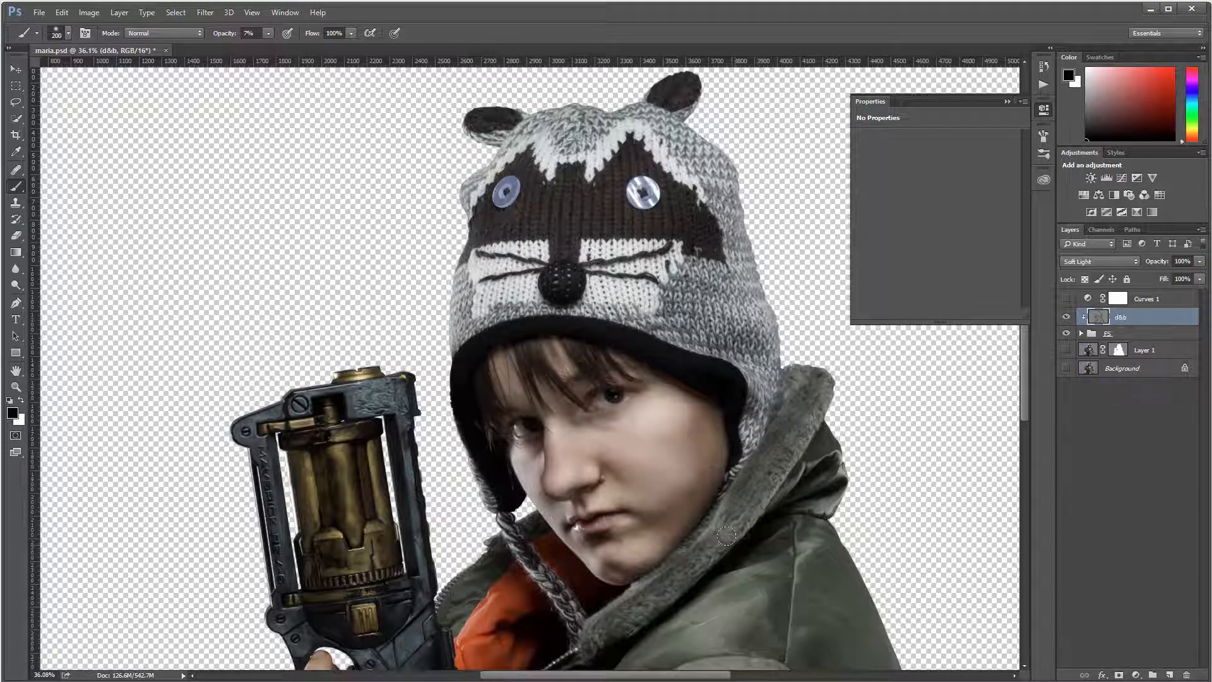
scroll(726, 535, down, 3)
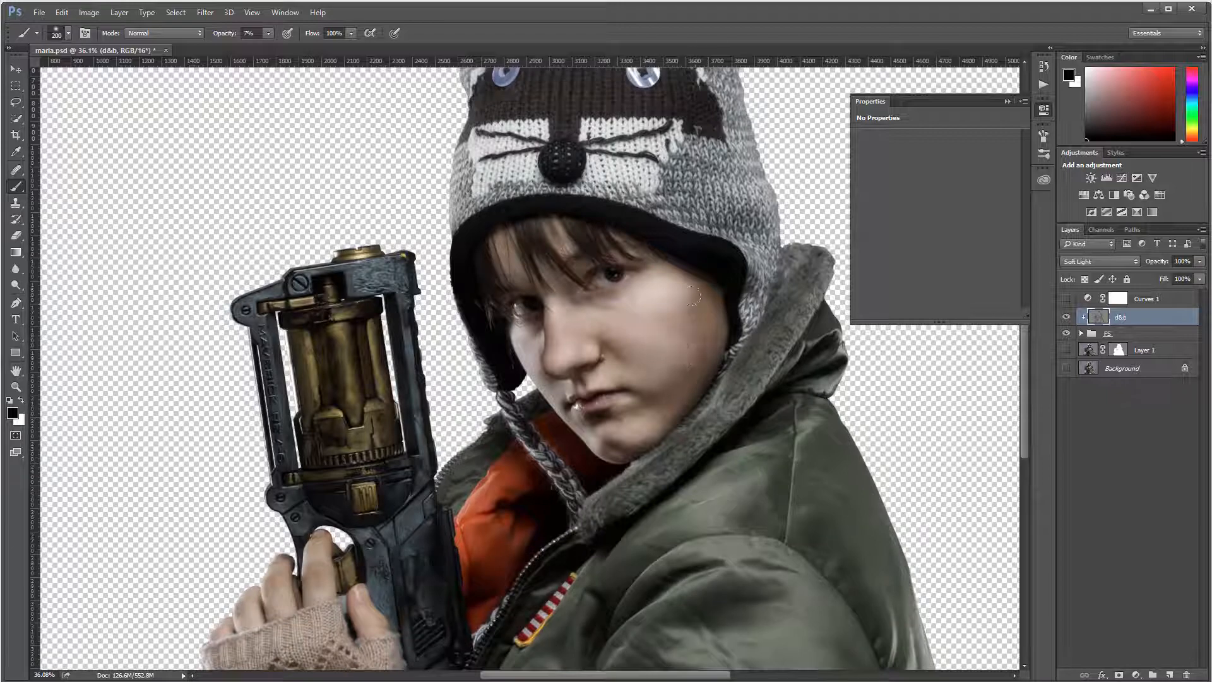
mouse_move(693, 295)
mouse_down()
mouse_move(647, 415)
mouse_move(673, 404)
mouse_move(694, 303)
mouse_move(683, 350)
mouse_move(728, 251)
mouse_move(699, 368)
mouse_move(723, 302)
mouse_up()
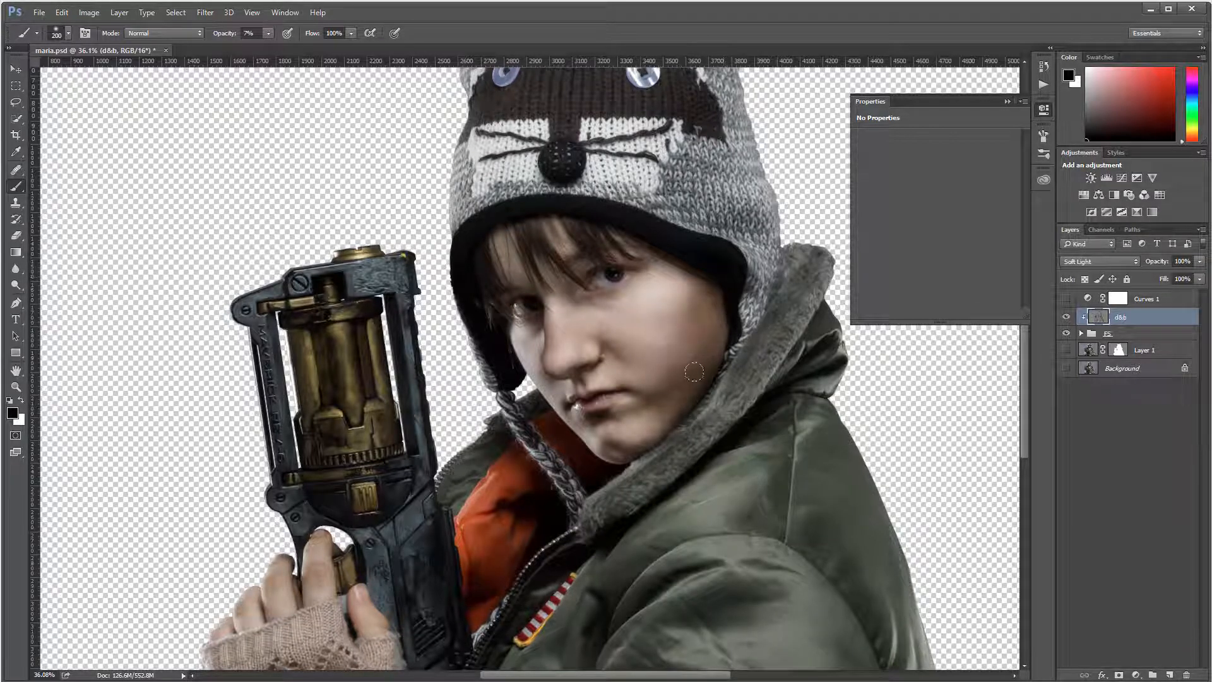
scroll(785, 406, down, 3)
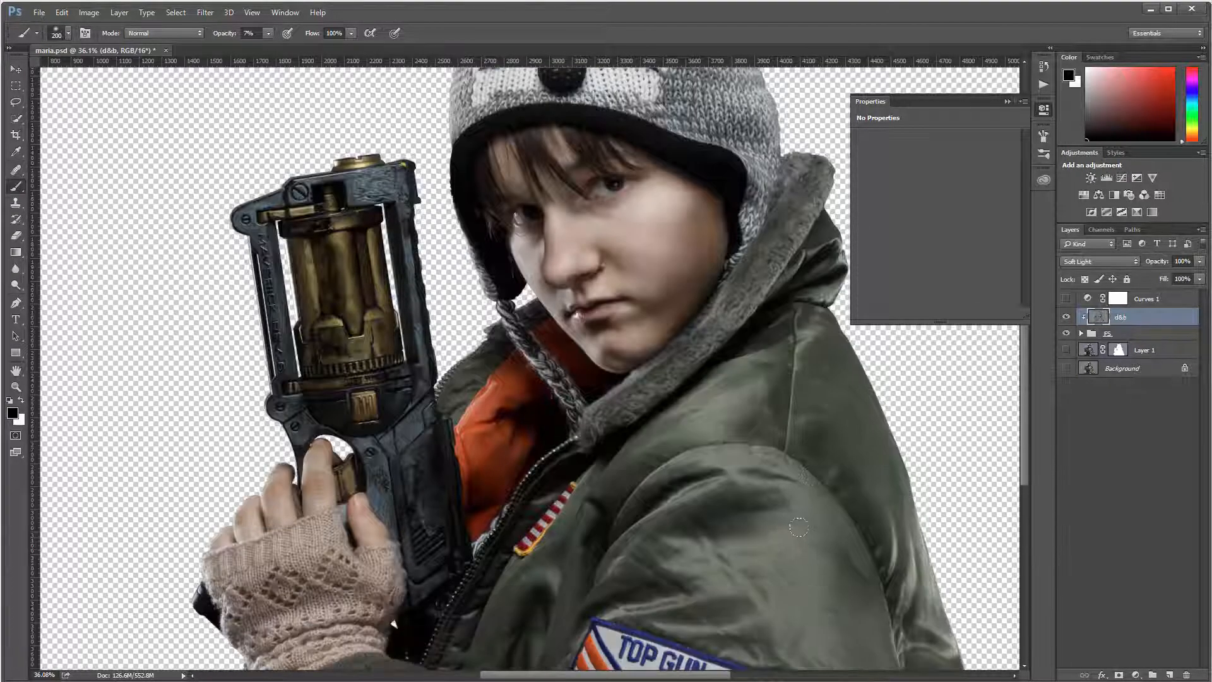
Step: Switch to a 150 px white brush and brighten the jacket sleeve, front fold and brass cylinder
key(x)
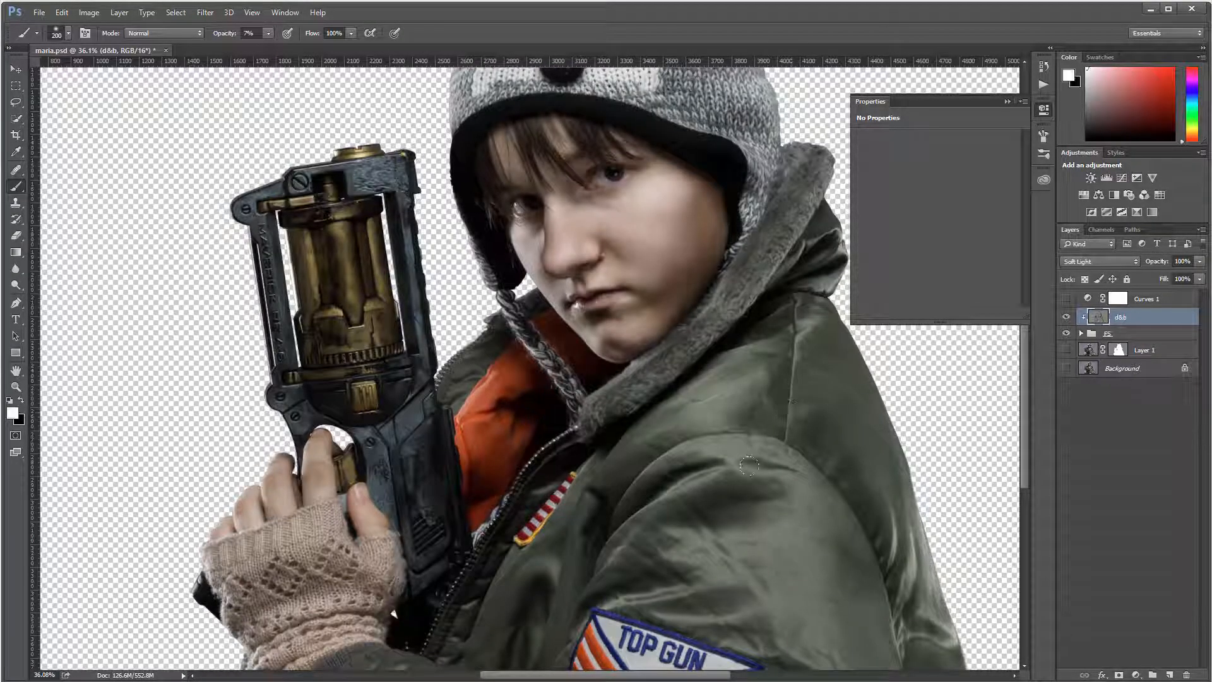
key(bracketleft)
key(bracketleft)
key(bracketleft)
key(bracketleft)
key(bracketleft)
key(bracketleft)
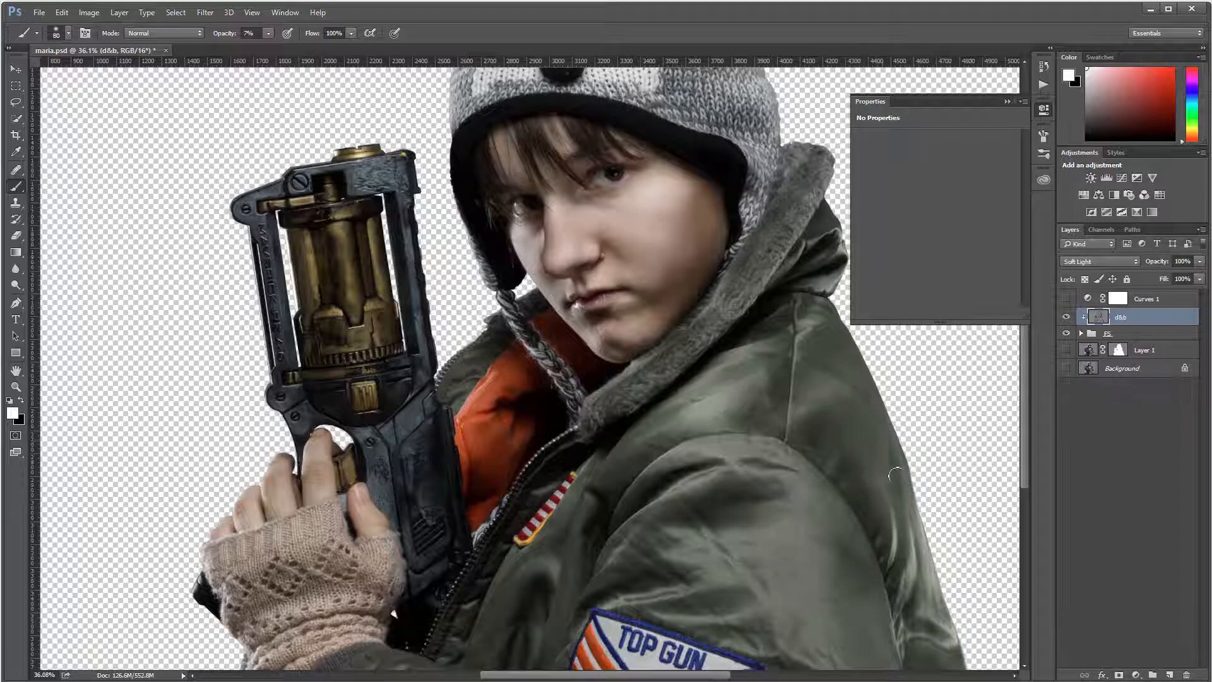
scroll(913, 540, down, 3)
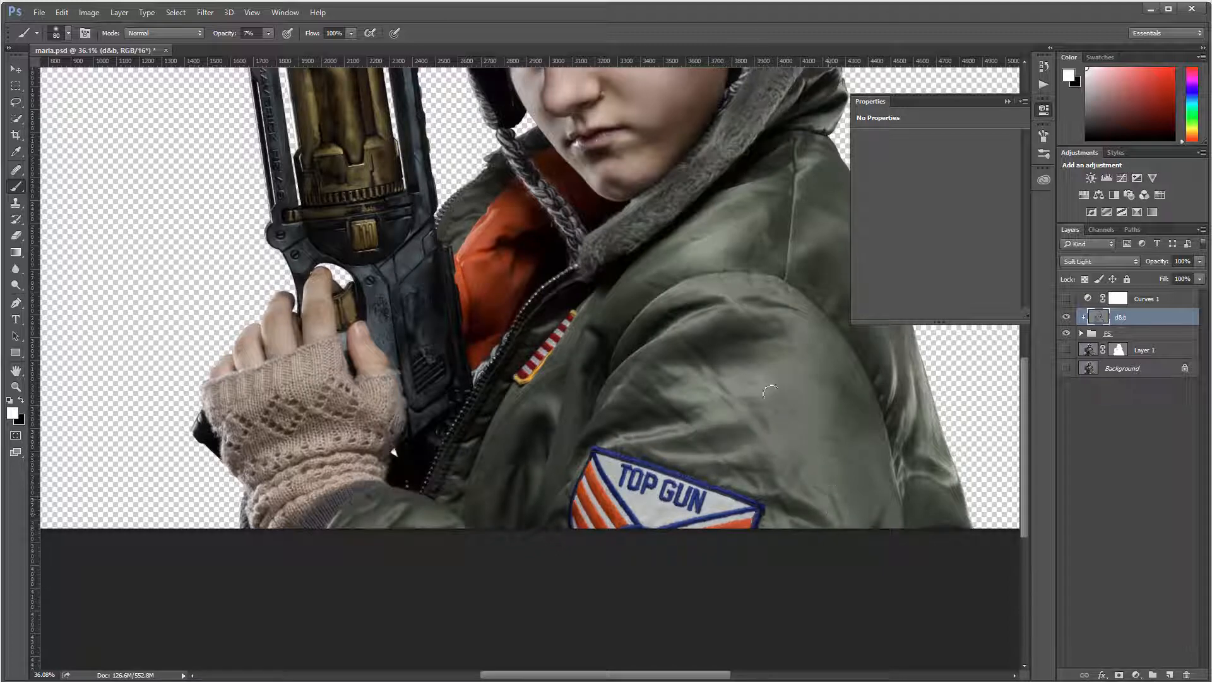
drag(710, 320, 734, 300)
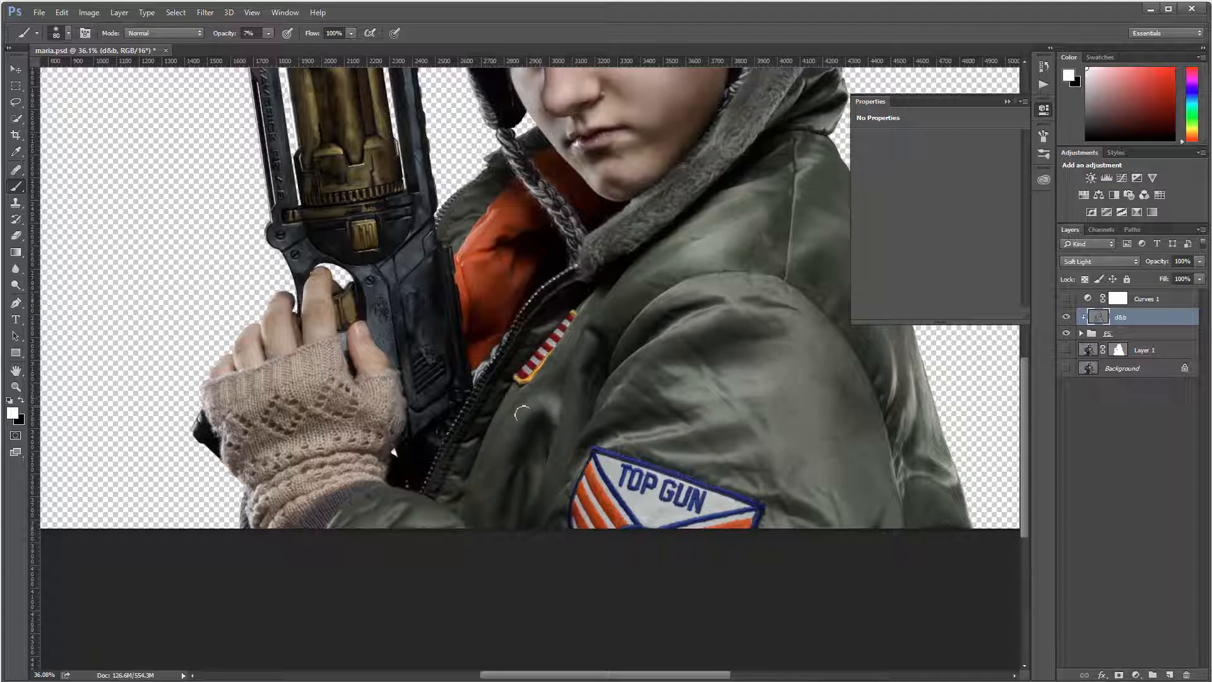
drag(562, 342, 532, 461)
scroll(542, 369, up, 1)
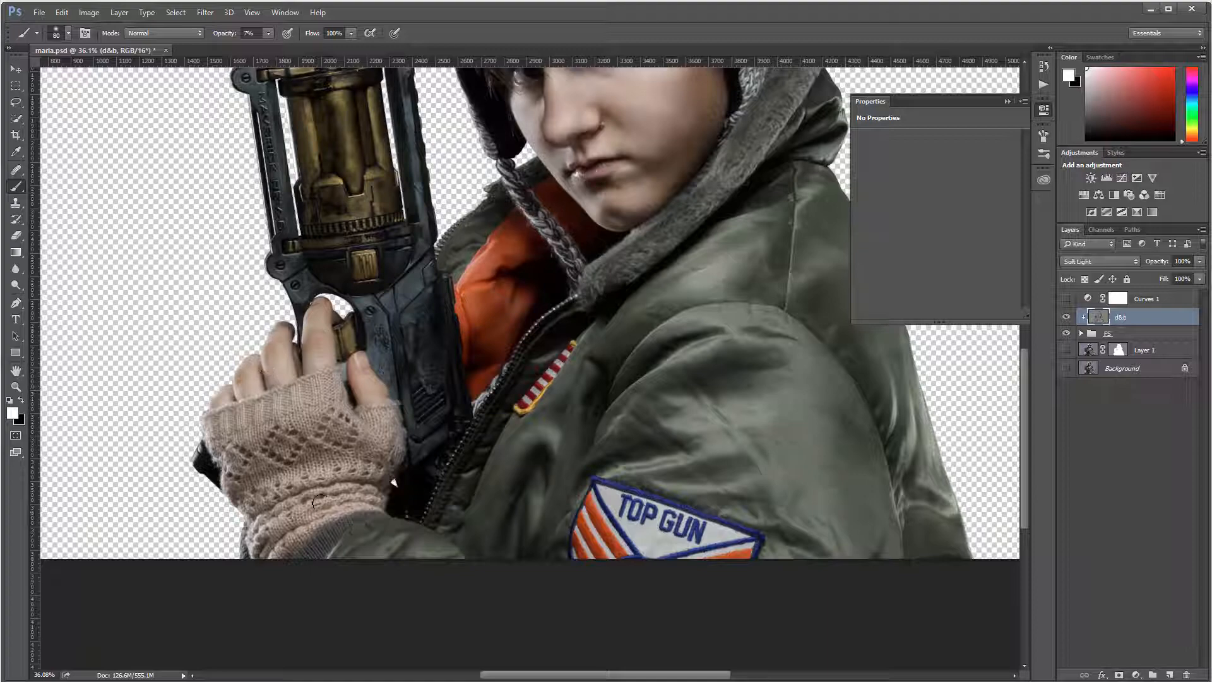
scroll(344, 272, up, 5)
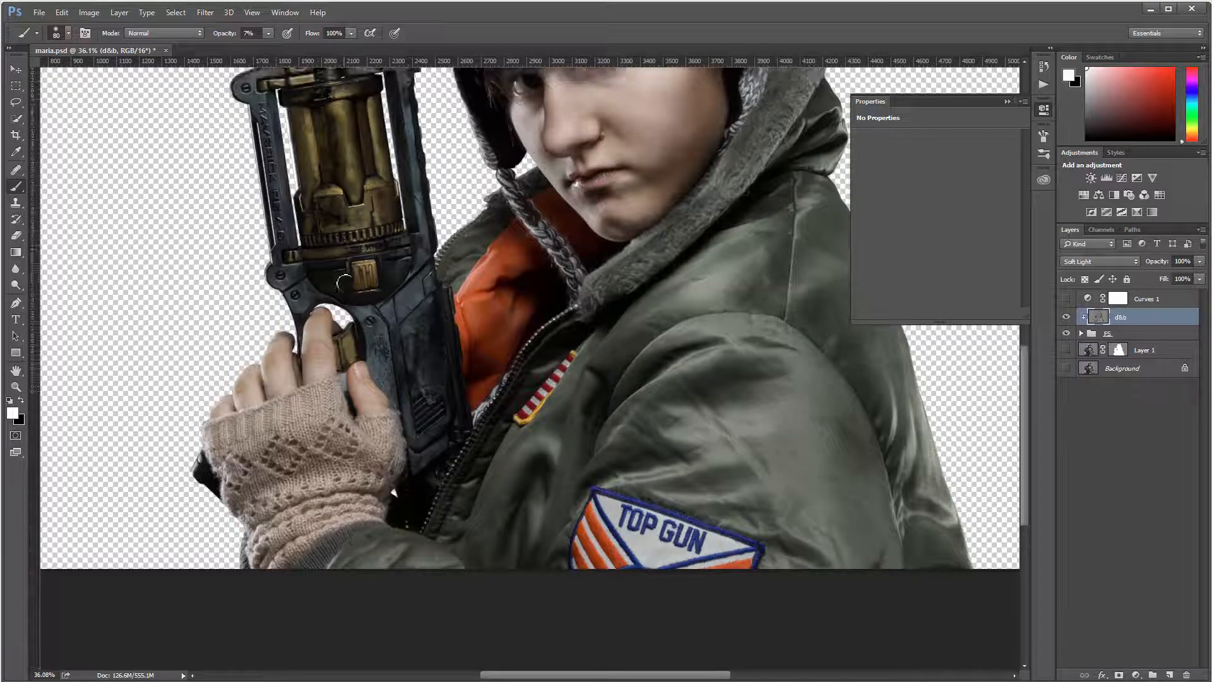
mouse_move(353, 282)
mouse_down()
mouse_move(341, 231)
mouse_move(357, 309)
mouse_move(341, 221)
mouse_move(350, 294)
mouse_move(340, 236)
mouse_up()
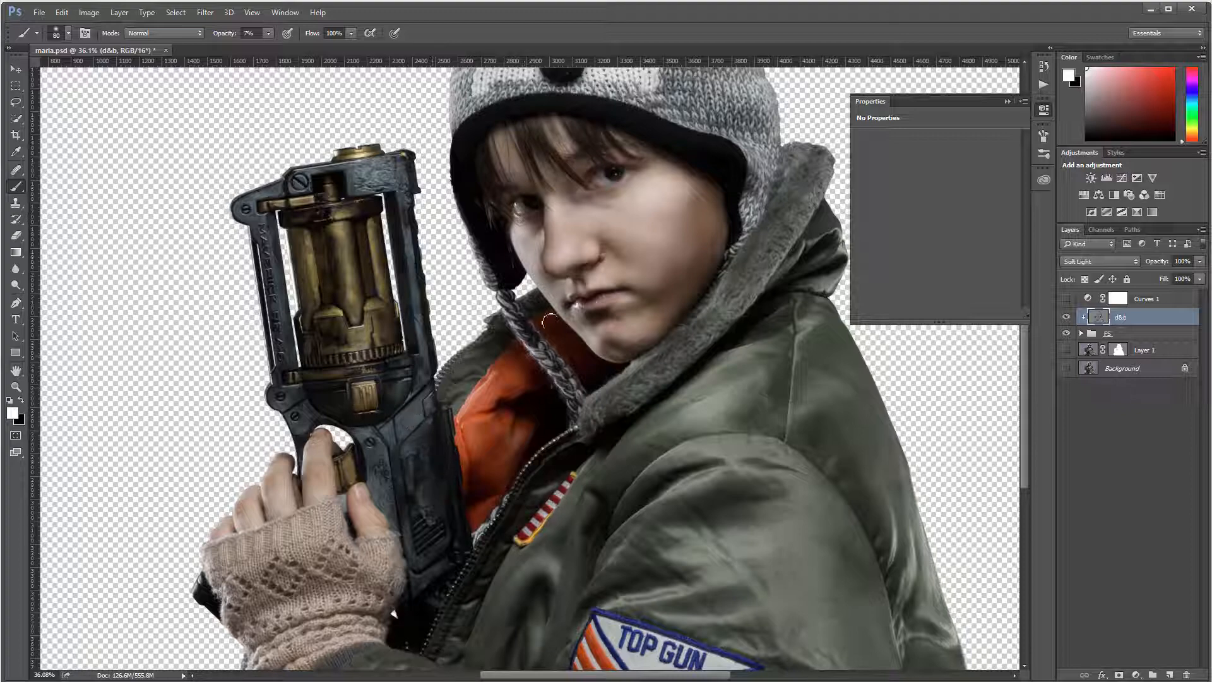
scroll(583, 308, down, 3)
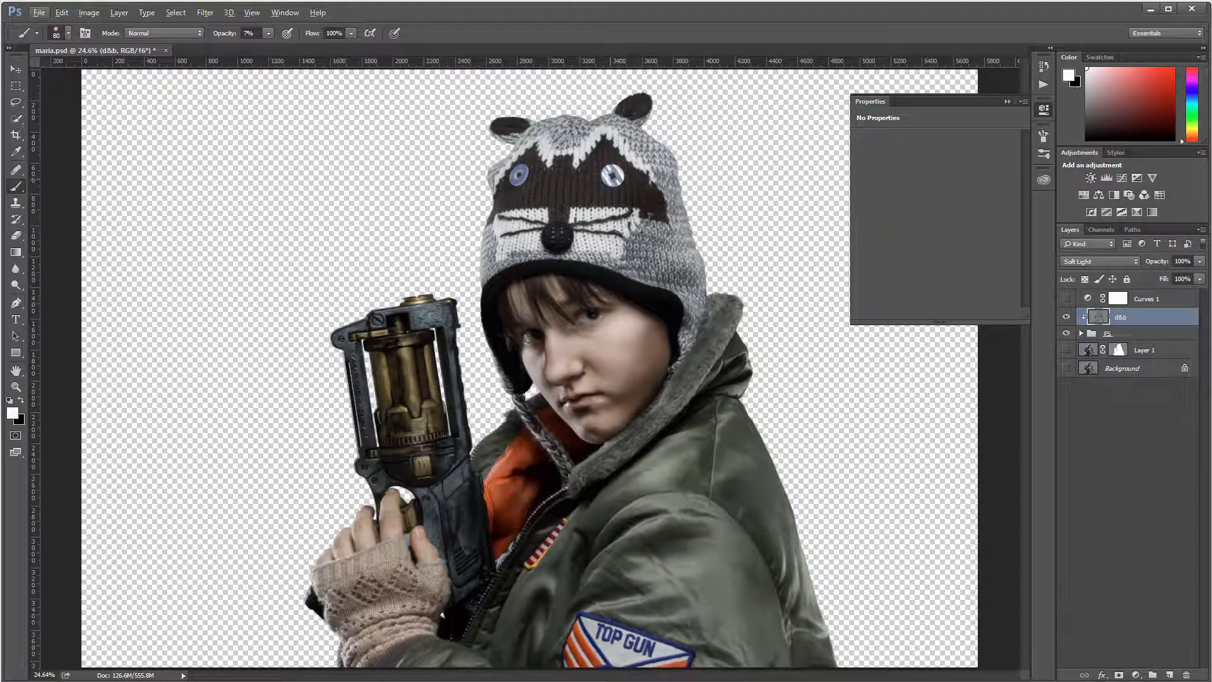
click(1068, 317)
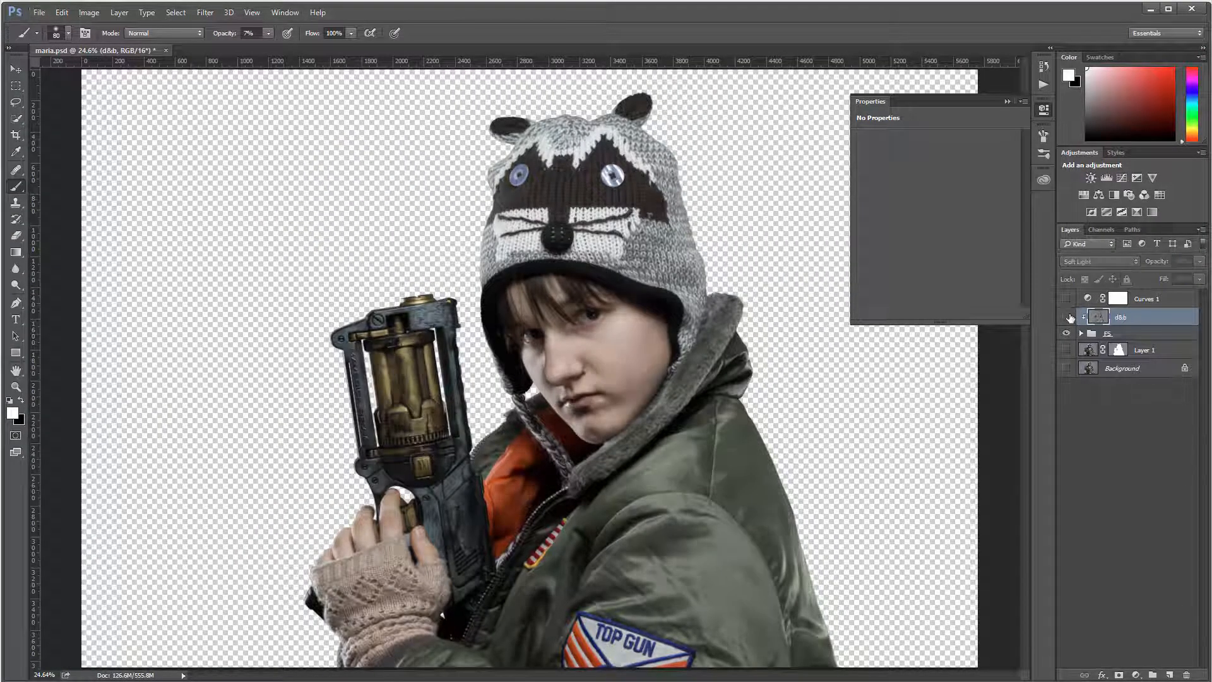
click(1068, 317)
click(1067, 317)
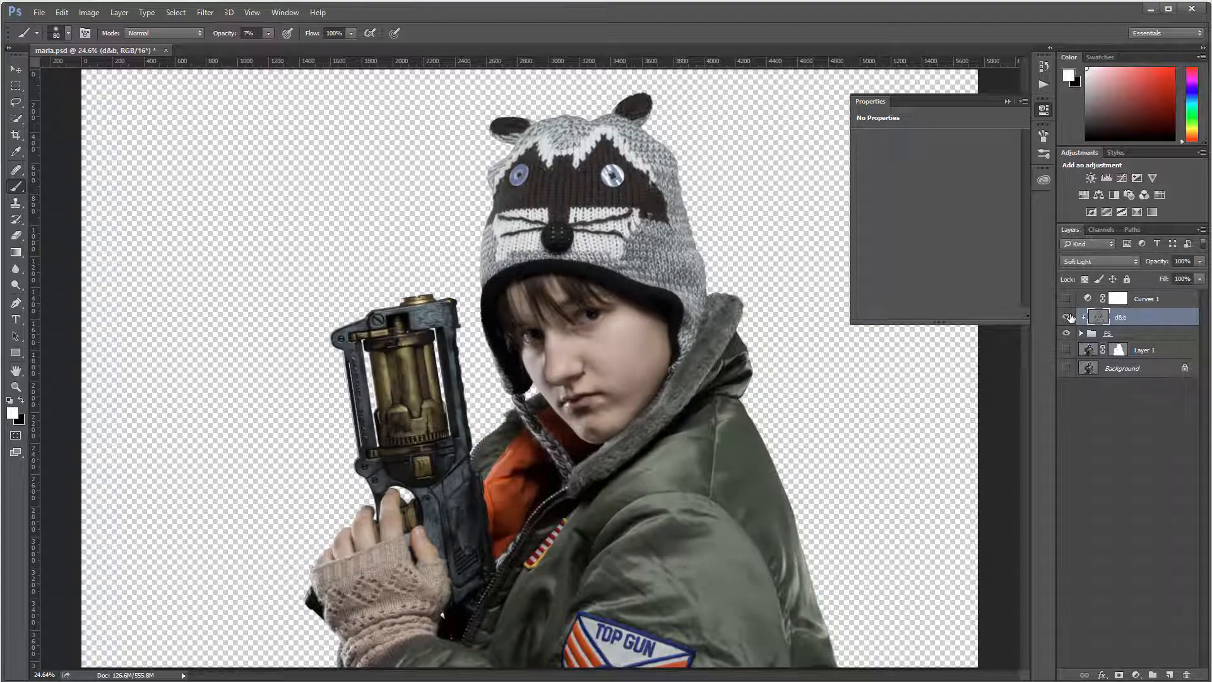
click(1068, 317)
click(1068, 317)
click(1067, 317)
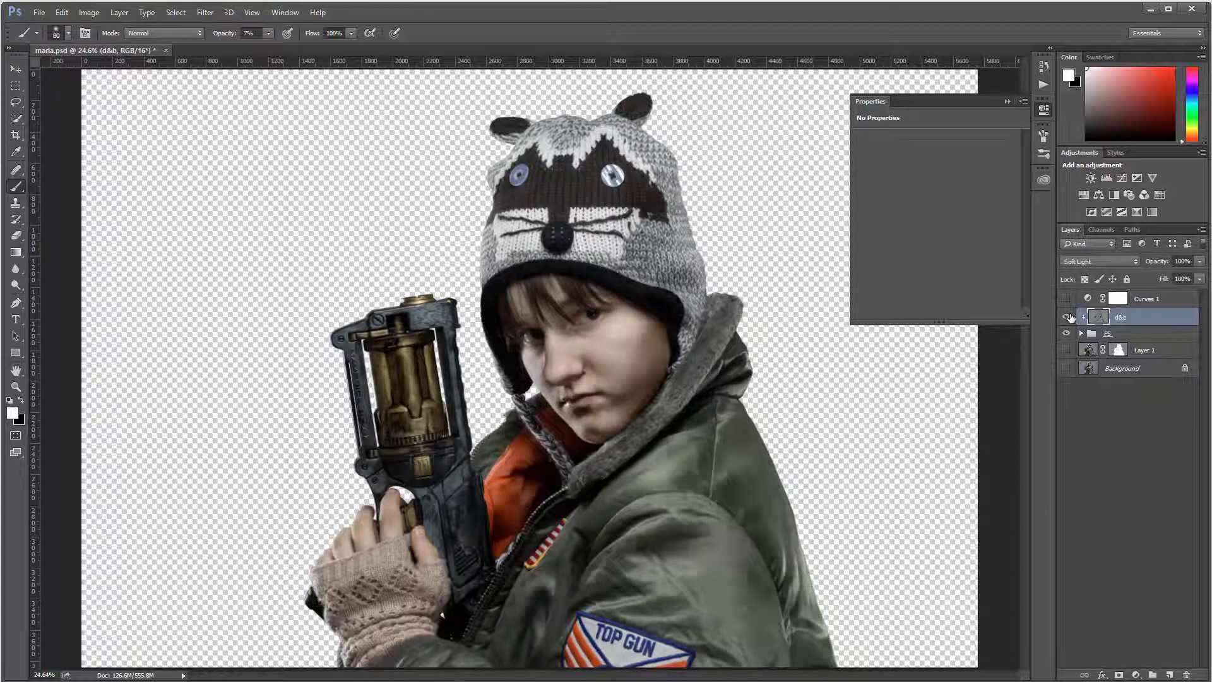
click(1068, 317)
click(1067, 317)
alt+click(1068, 350)
alt+click(1068, 351)
alt+click(1068, 351)
alt+click(1068, 350)
alt+click(1067, 351)
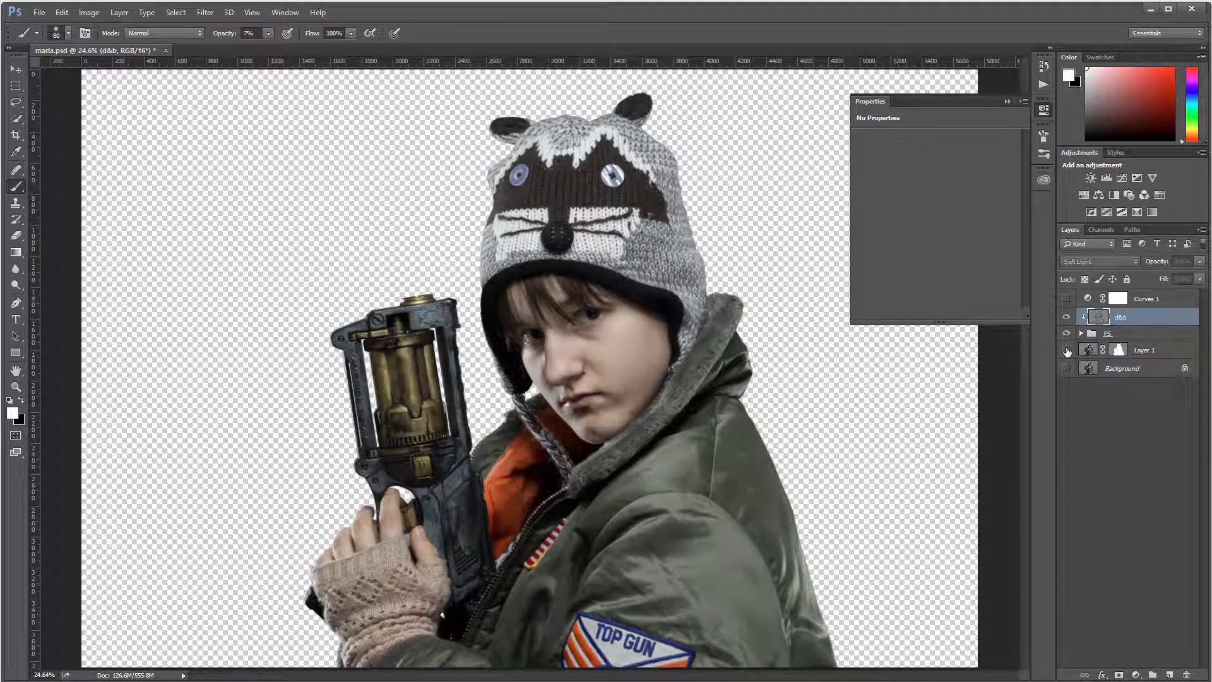
alt+click(1068, 351)
click(1068, 351)
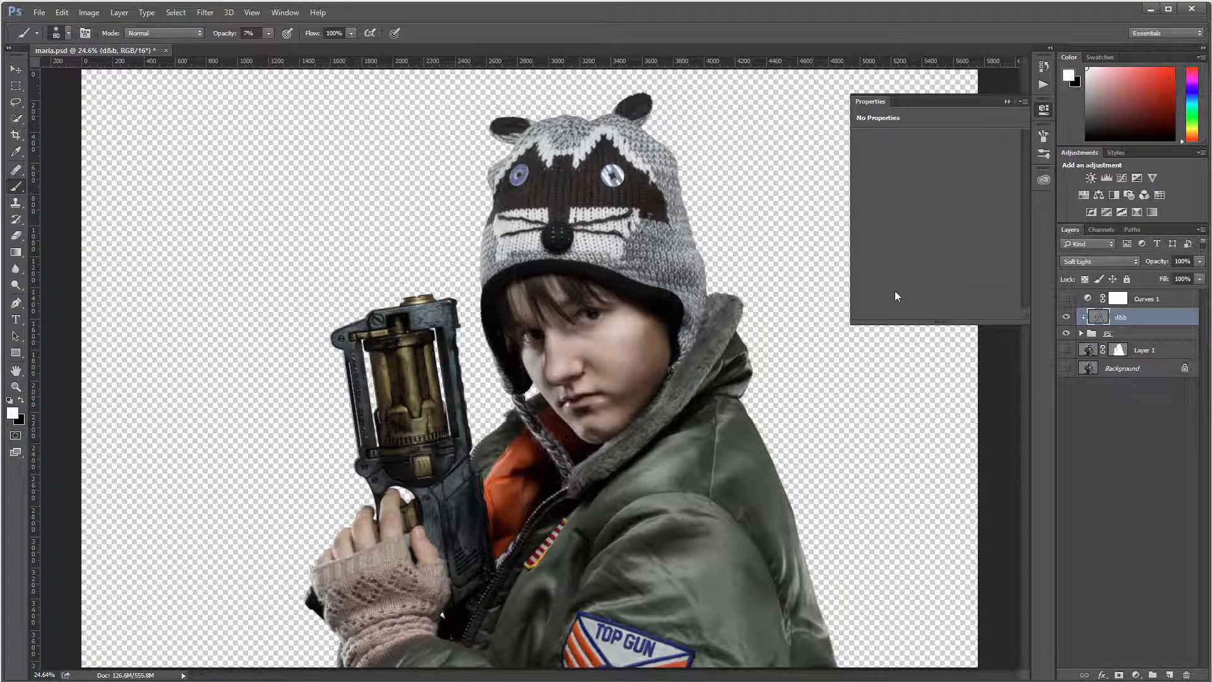
Step: Stamp the visible portrait into a new Layer 2 clipped to the d&b layer
key(ctrl+shift+alt+n)
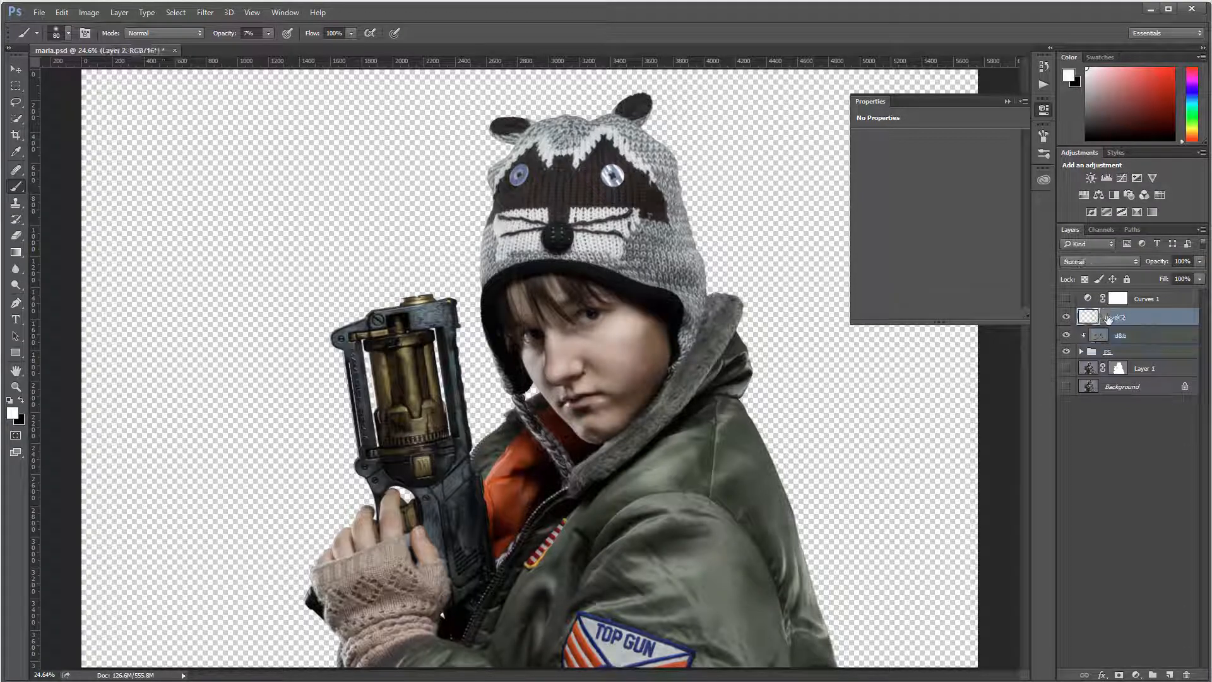
key(ctrl+shift+alt+e)
key(ctrl+alt+g)
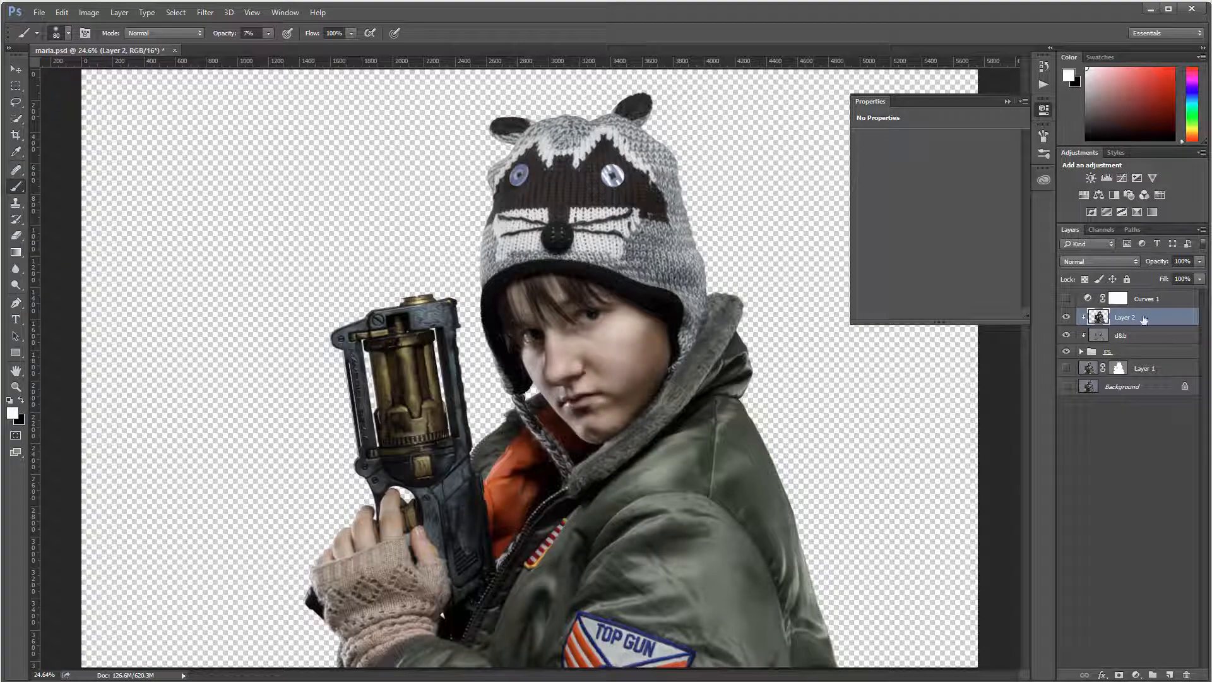
Step: Convert Layer 2 to Black & White, raising Reds to 163% and Greens to 148%
click(89, 12)
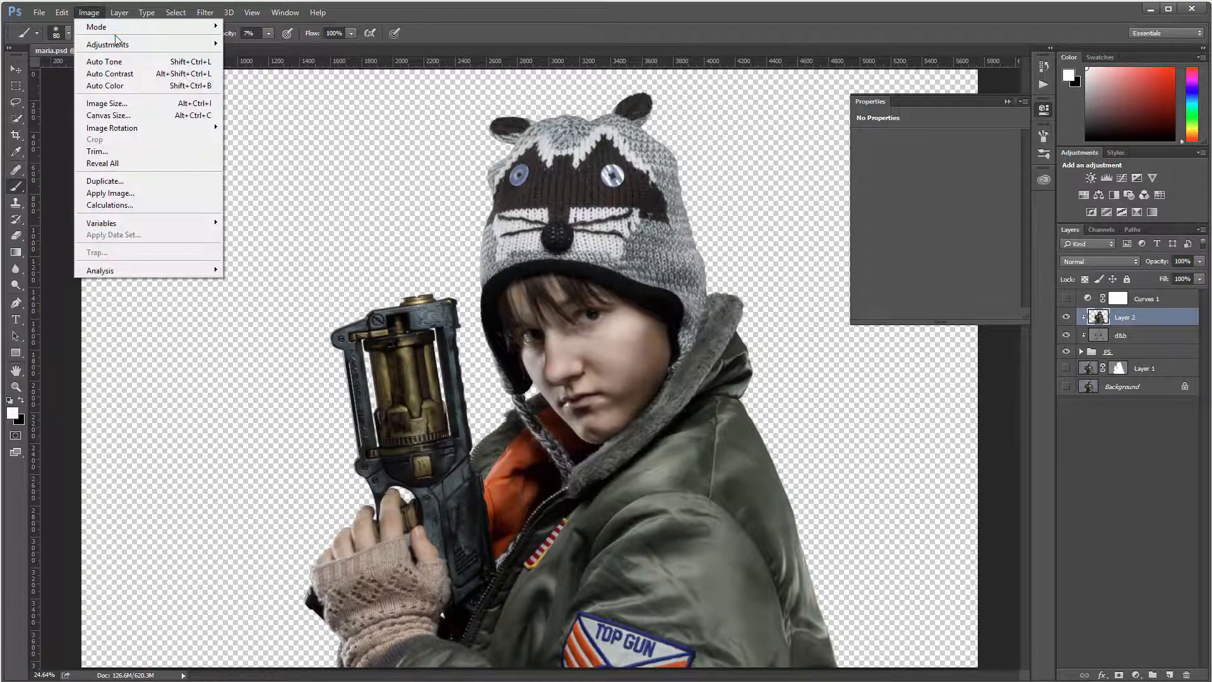
mouse_move(120, 45)
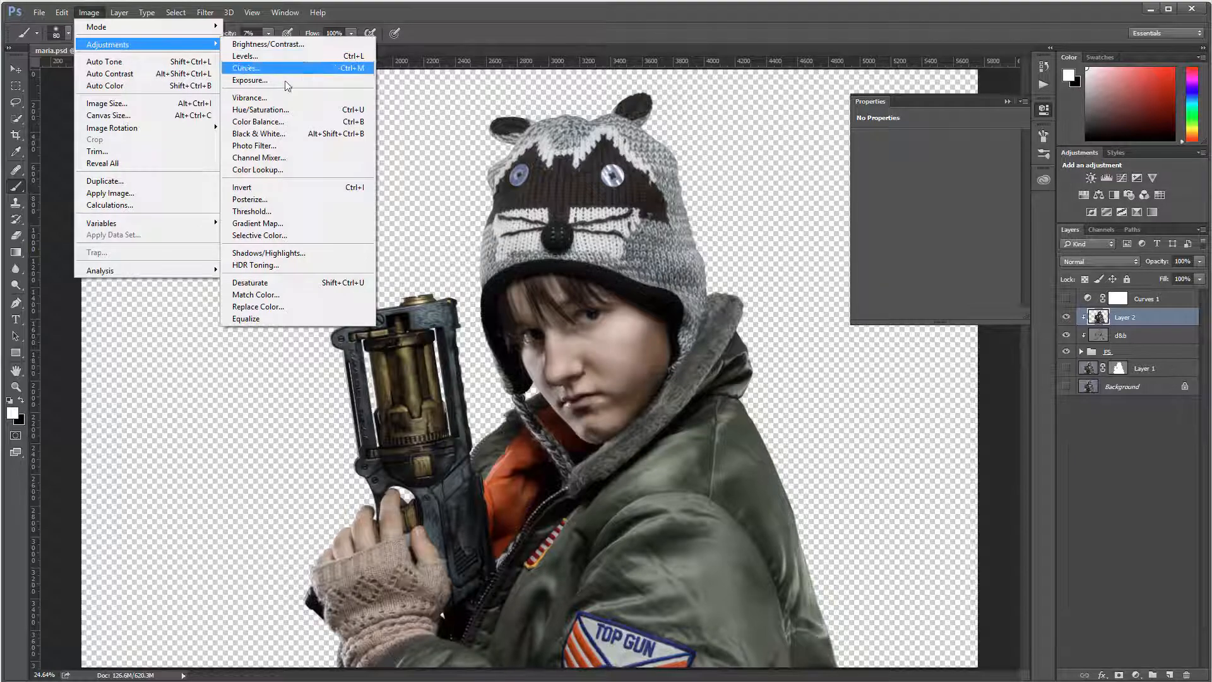
click(299, 136)
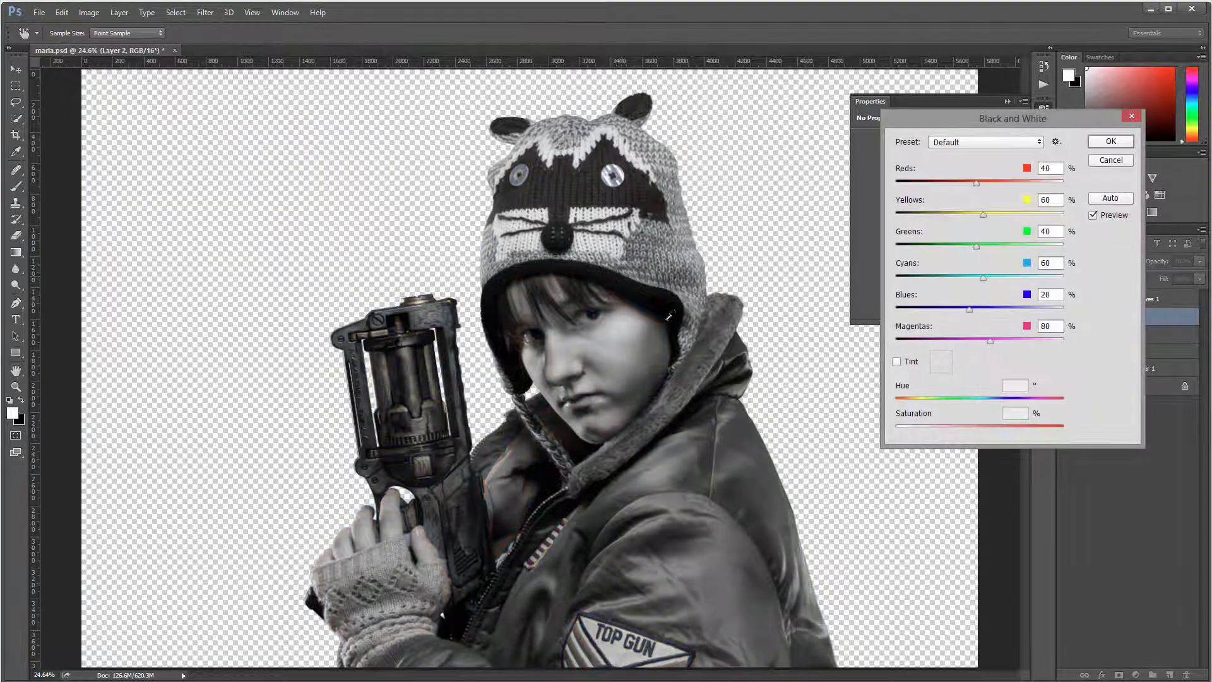
drag(976, 184, 1018, 184)
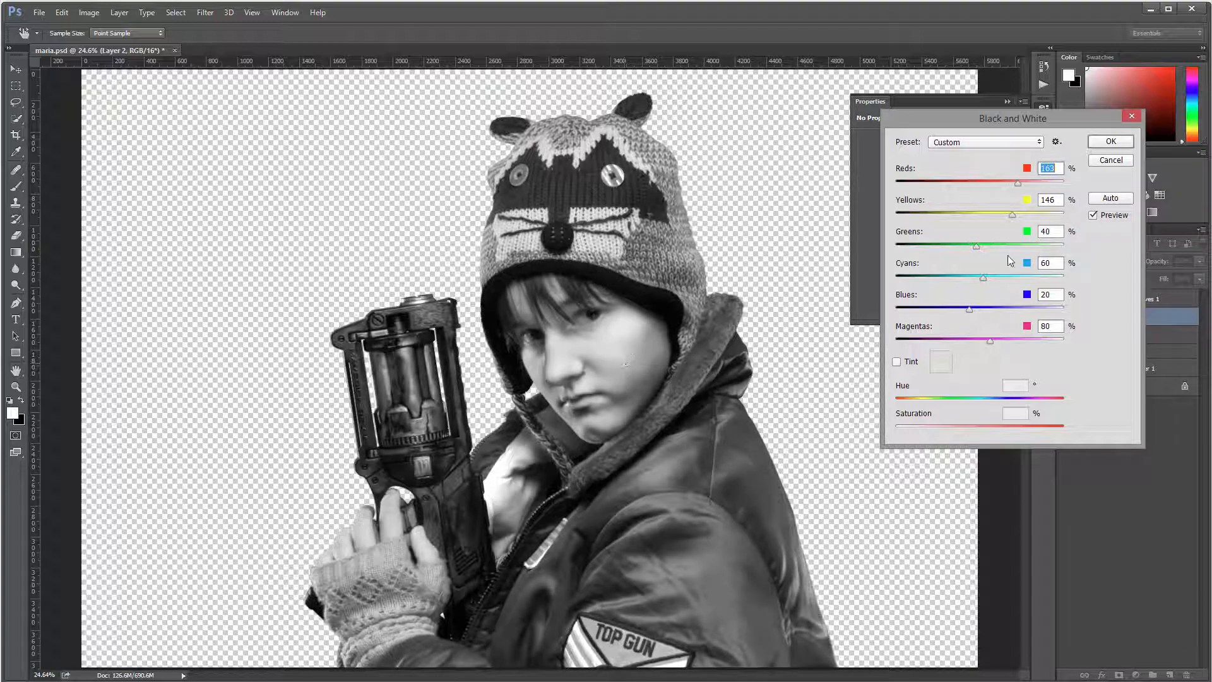
drag(977, 246, 1006, 247)
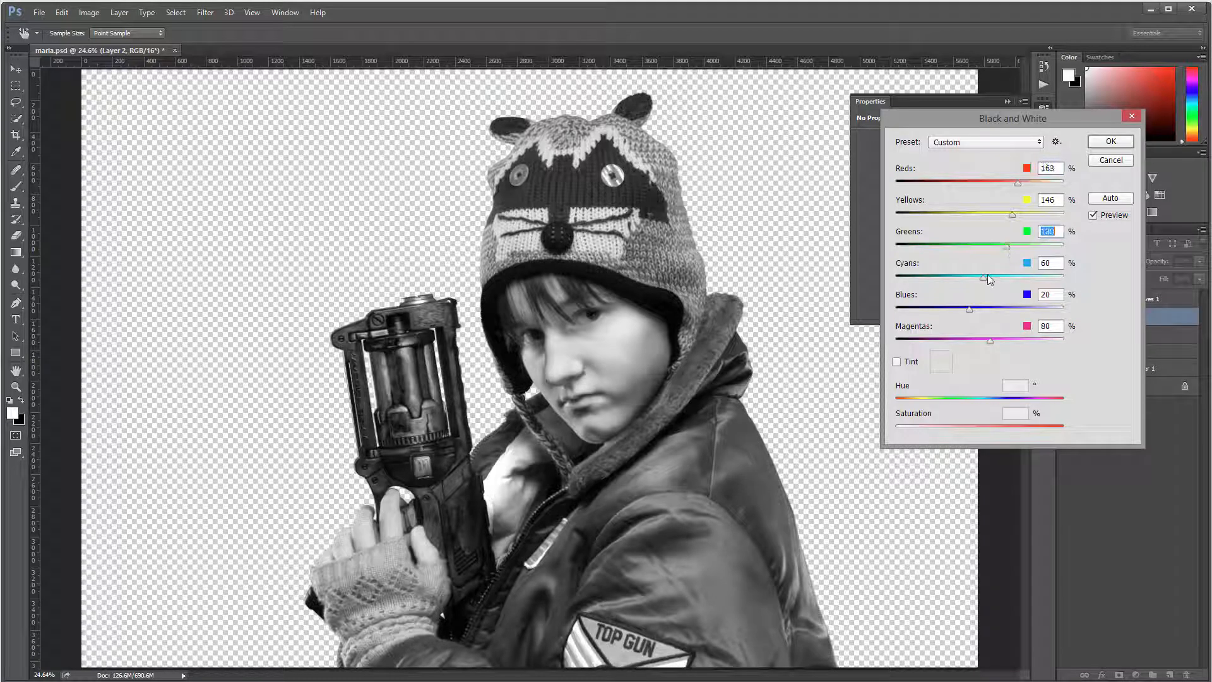
click(1118, 143)
Step: Run Shadows/Highlights on Layer 2 with Shadows Amount 100% and Highlights 48%
key(b)
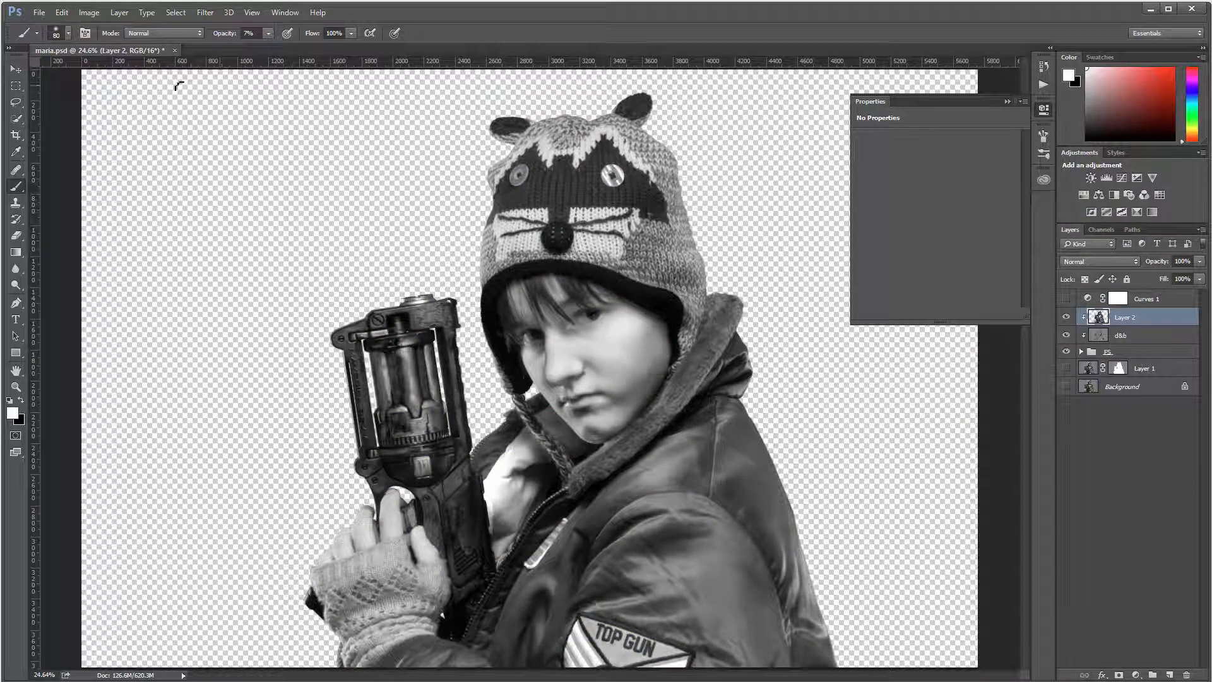
click(89, 13)
mouse_move(113, 44)
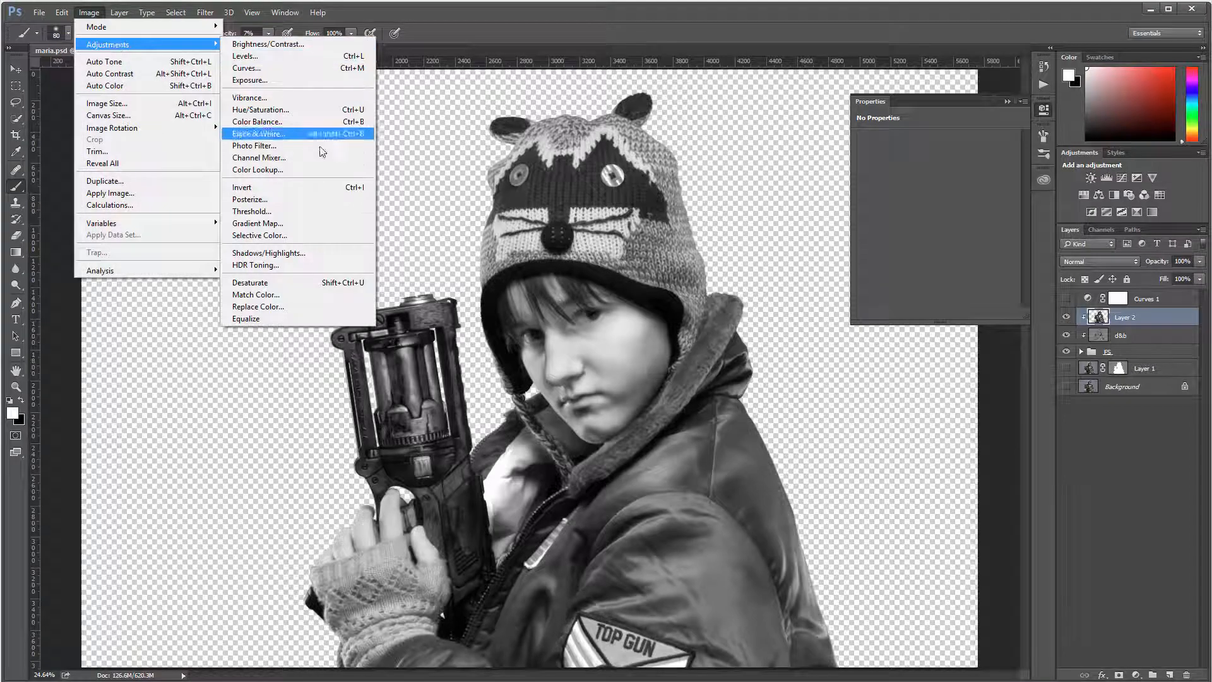
click(319, 253)
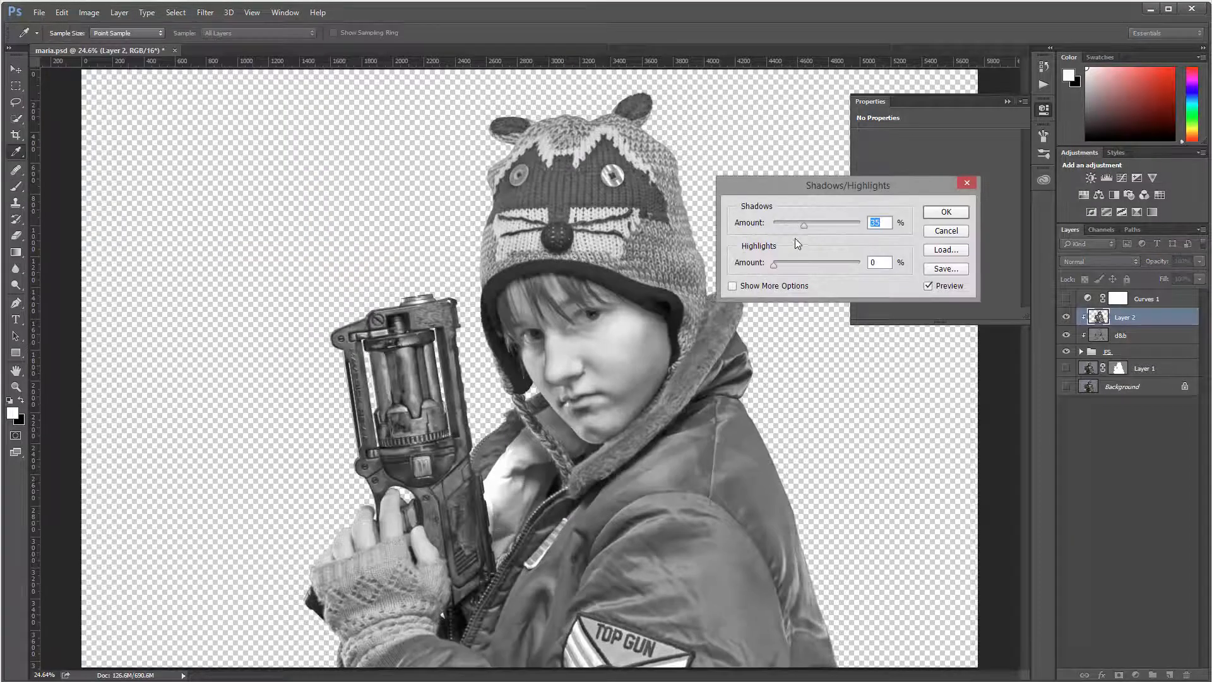
drag(809, 222, 919, 227)
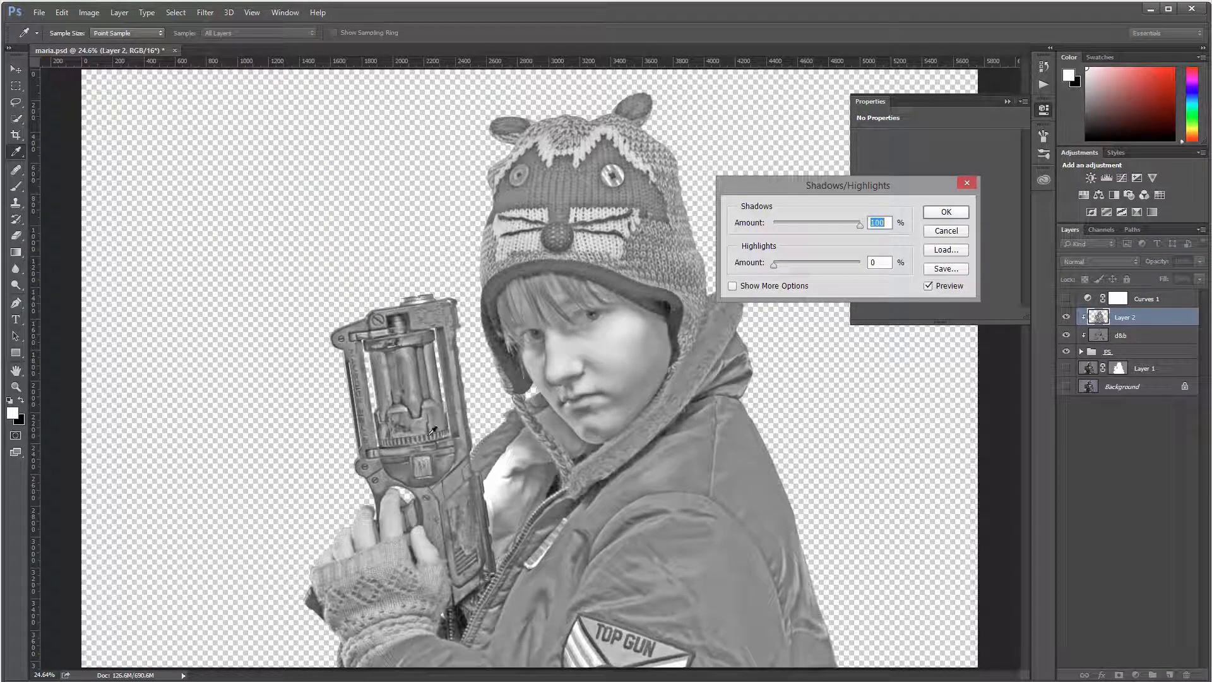
drag(774, 268, 820, 264)
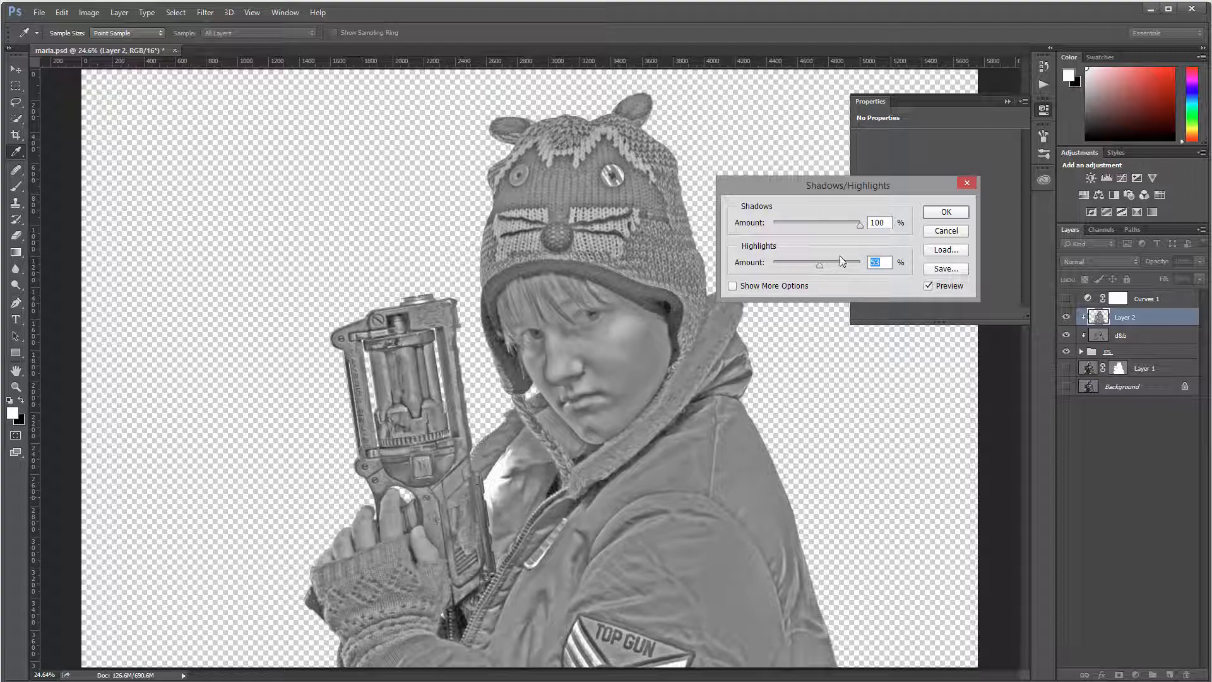
mouse_move(820, 265)
mouse_down()
mouse_move(793, 262)
mouse_move(813, 265)
mouse_up()
drag(823, 263, 815, 262)
click(967, 212)
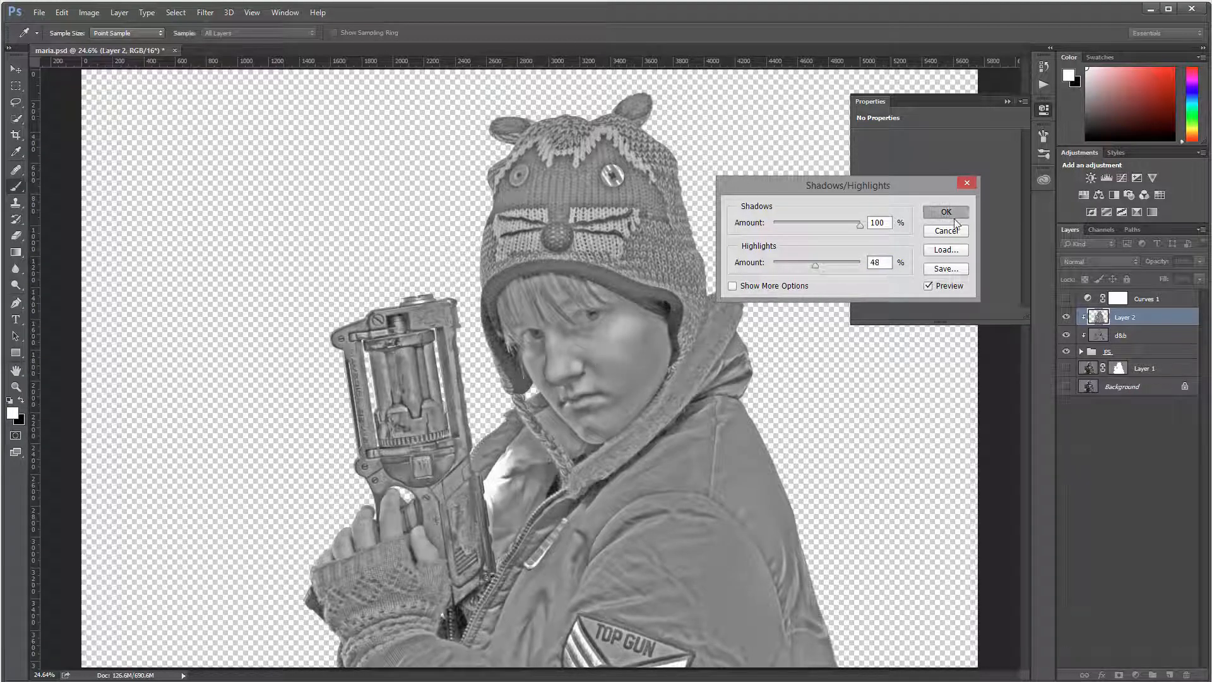
Step: Set Layer 2's blend mode to Soft Light and toggle its visibility to compare the effect
click(1112, 260)
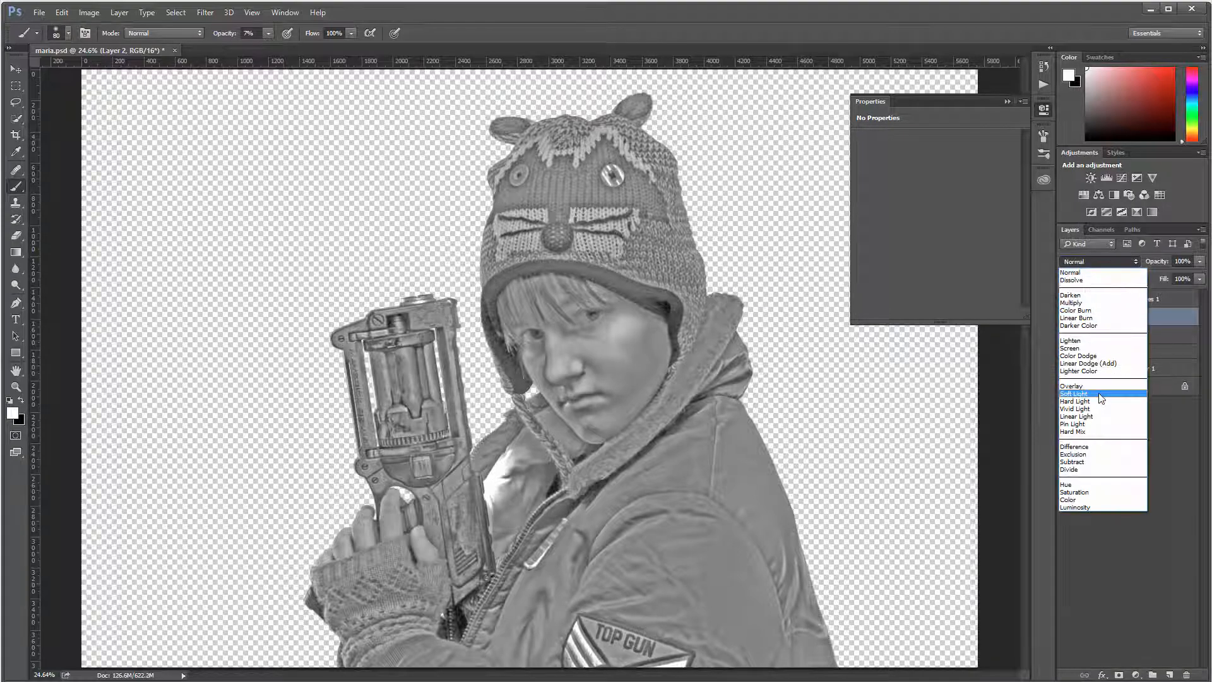
click(1073, 393)
click(1066, 318)
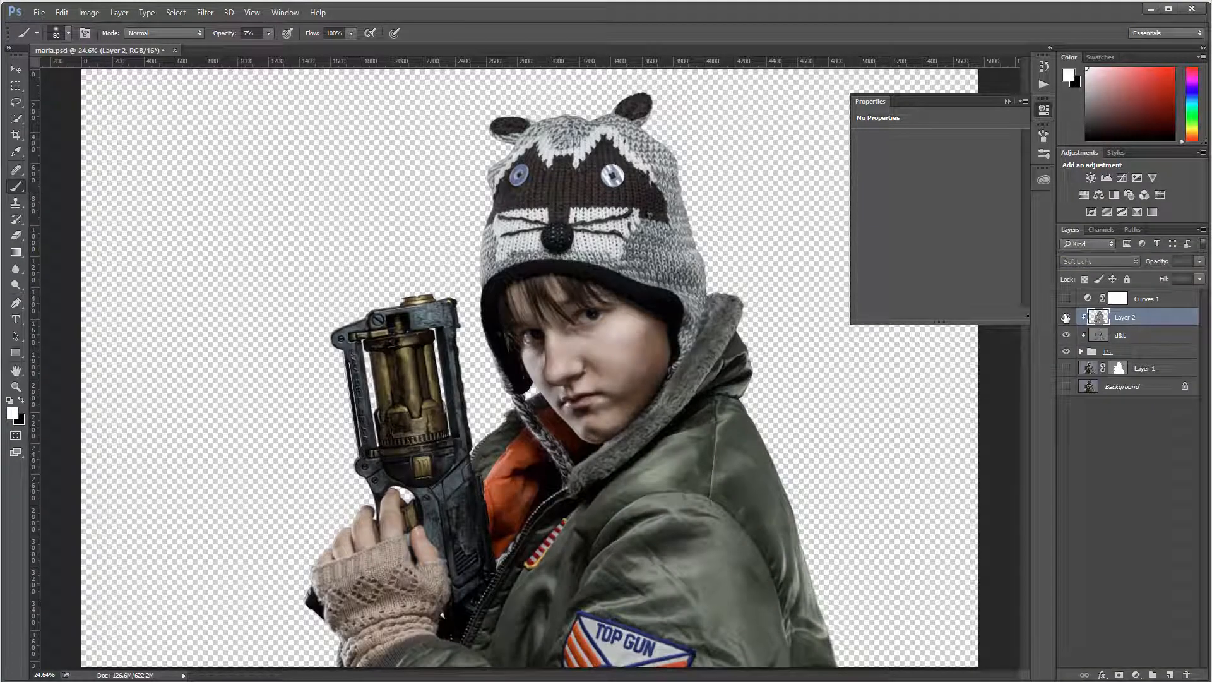
click(1066, 318)
click(1066, 317)
click(1066, 317)
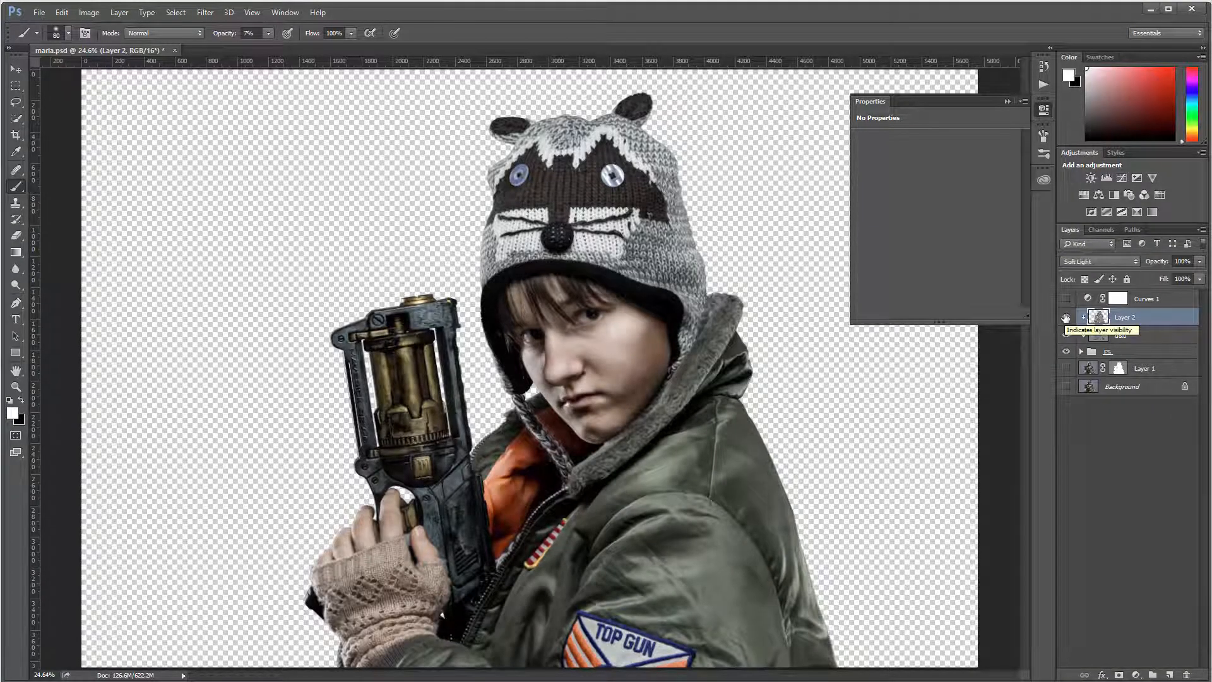
click(1065, 318)
click(1066, 318)
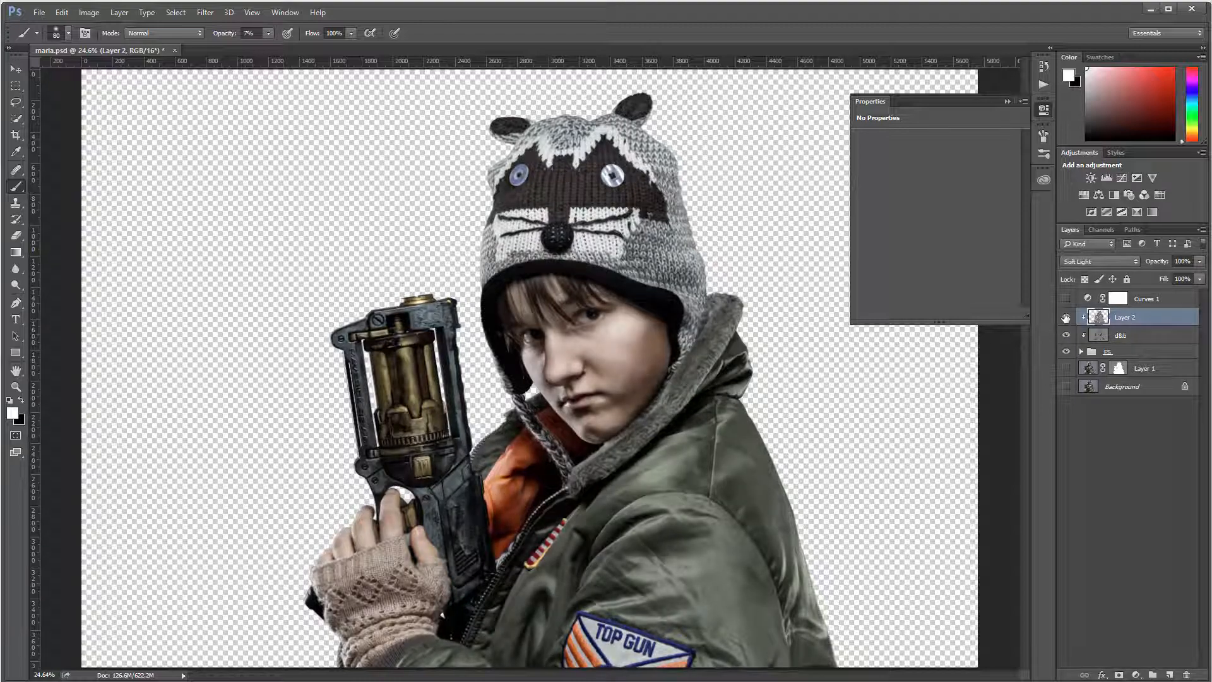
click(1066, 317)
click(1066, 318)
Step: Lower Layer 2's fill to about 49% and recheck it against the portrait without it
click(1199, 279)
drag(1149, 292, 1161, 293)
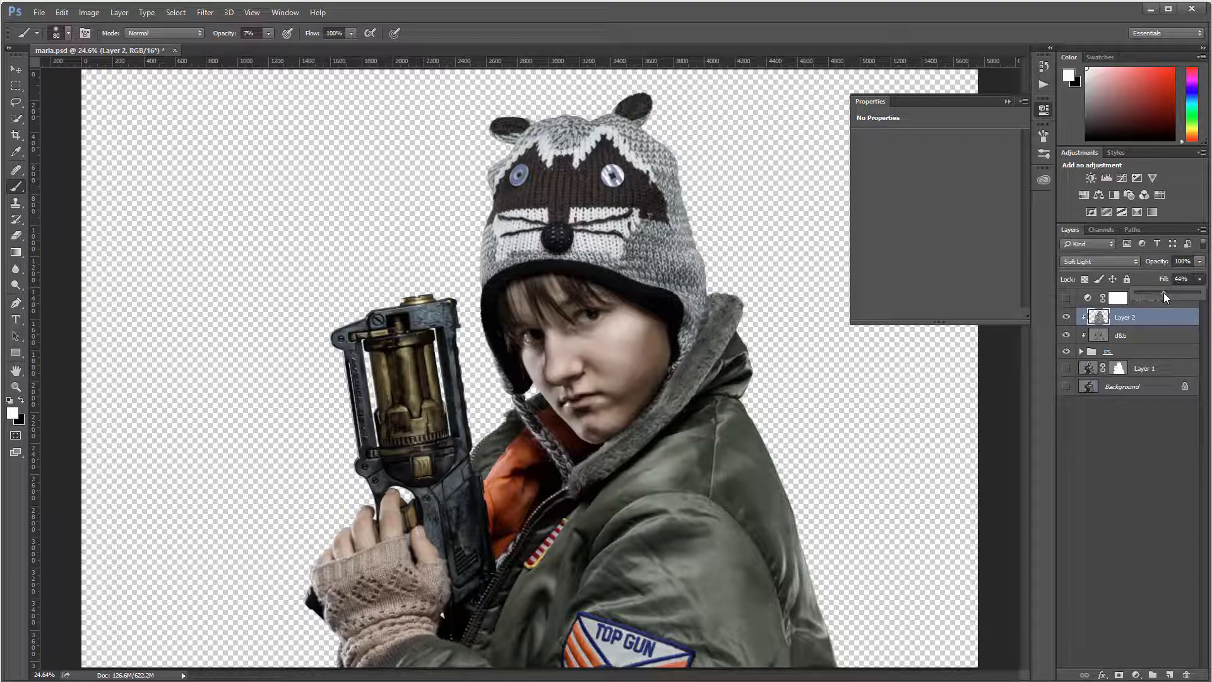
click(1066, 318)
click(1066, 319)
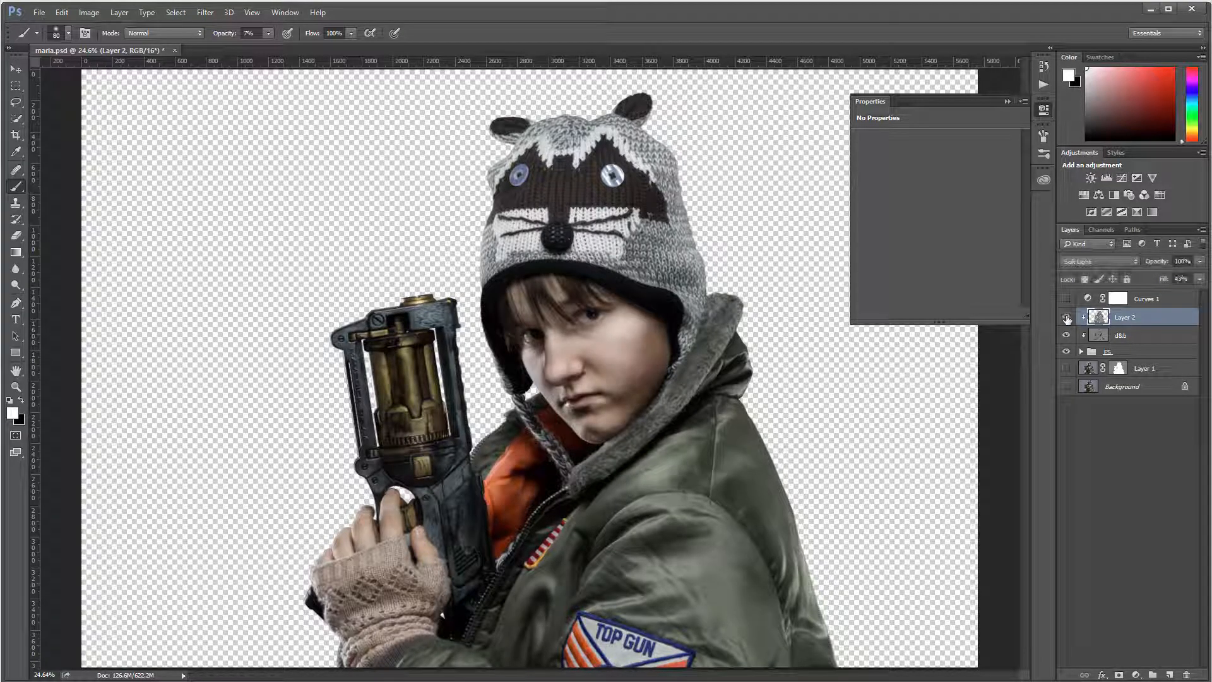
click(1067, 318)
click(1067, 318)
Step: Switch to the Move tool, zoom in, and inspect the hat with Layer 2 off and on
click(15, 69)
scroll(607, 178, up, 3)
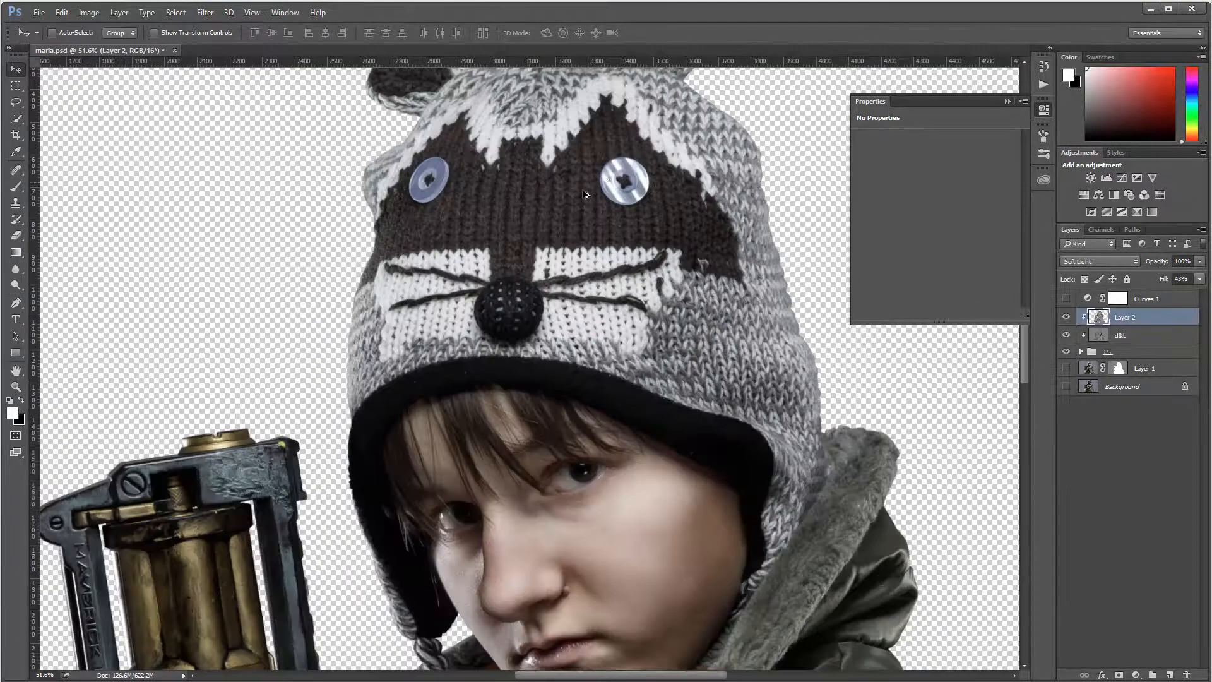
scroll(586, 194, up, 2)
scroll(586, 193, up, 2)
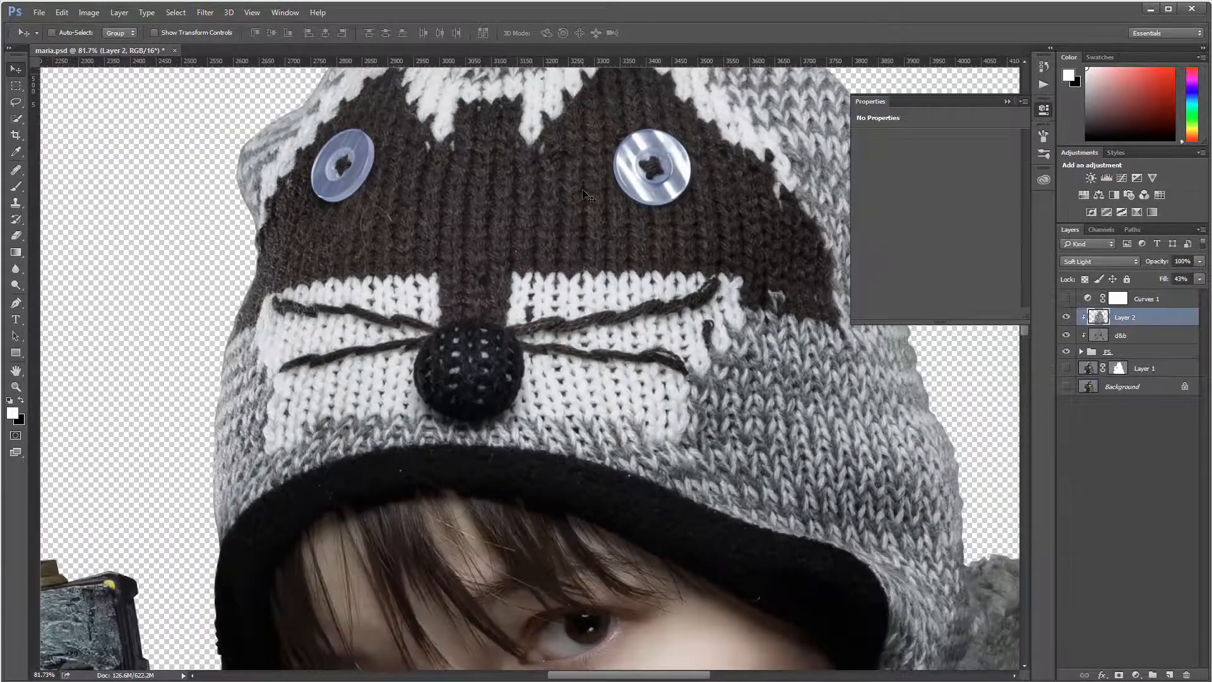
scroll(586, 194, up, 5)
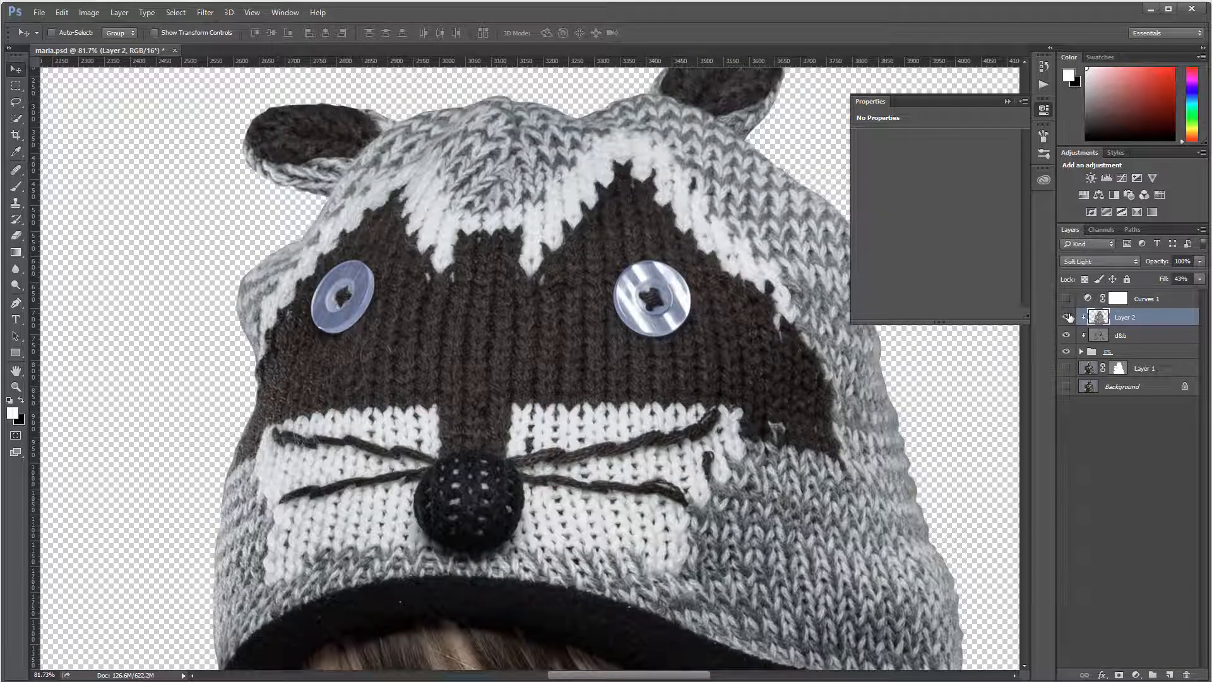
click(1067, 317)
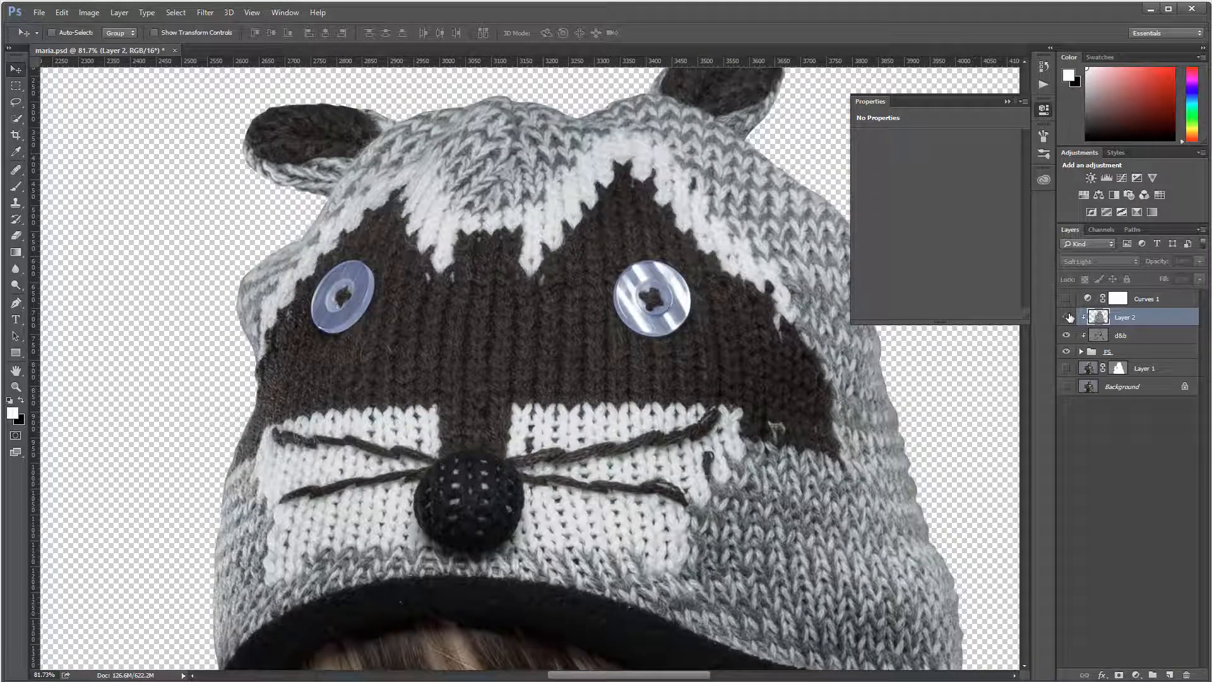
click(1067, 317)
Step: Fit the image to the window, compare with and without Layer 2, then zoom into the hat's ear
key(ctrl+0)
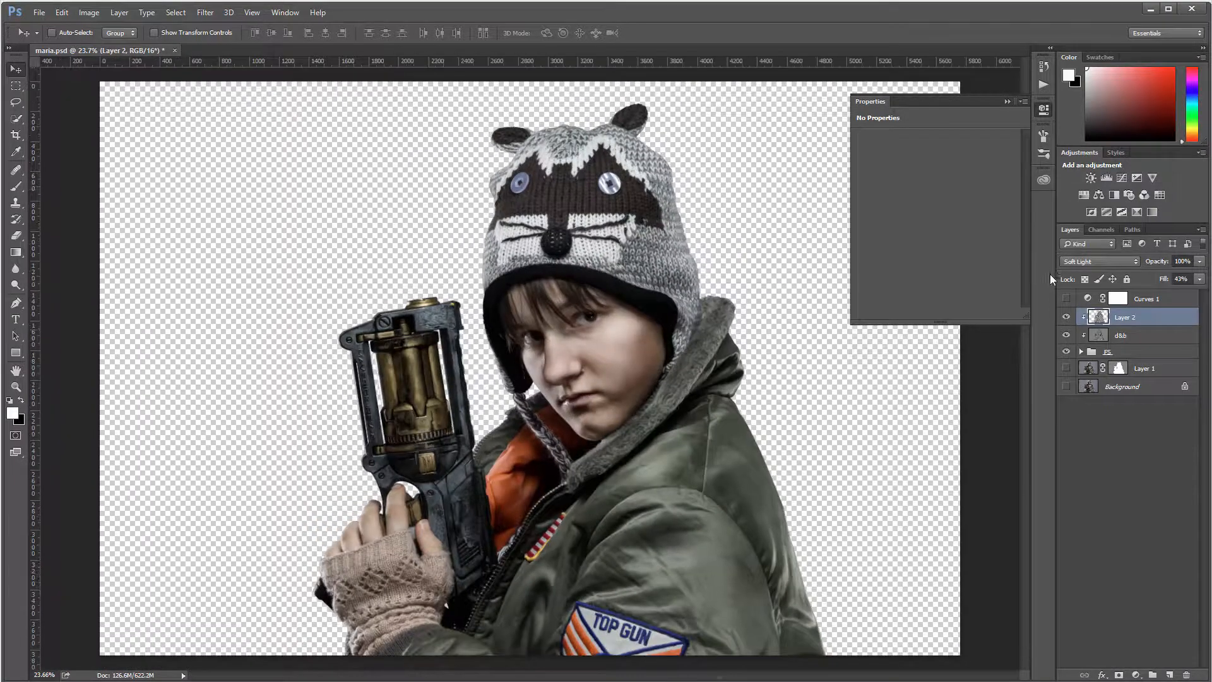
click(1068, 317)
click(1067, 317)
click(1068, 317)
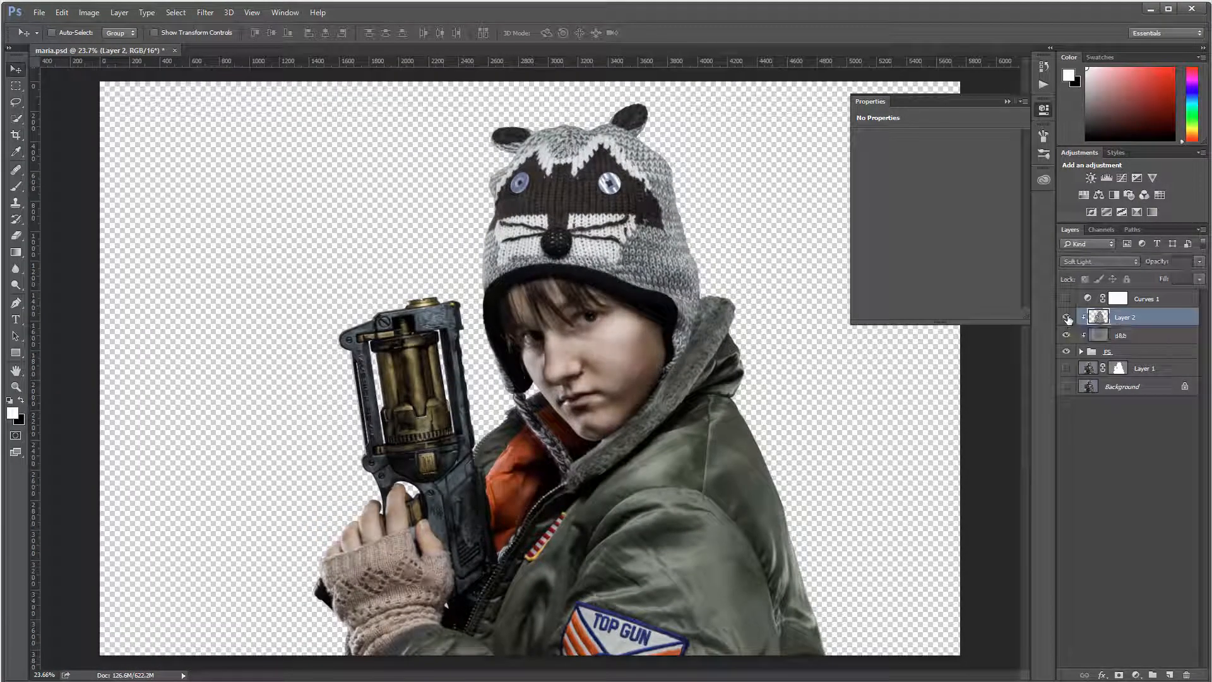
click(1067, 317)
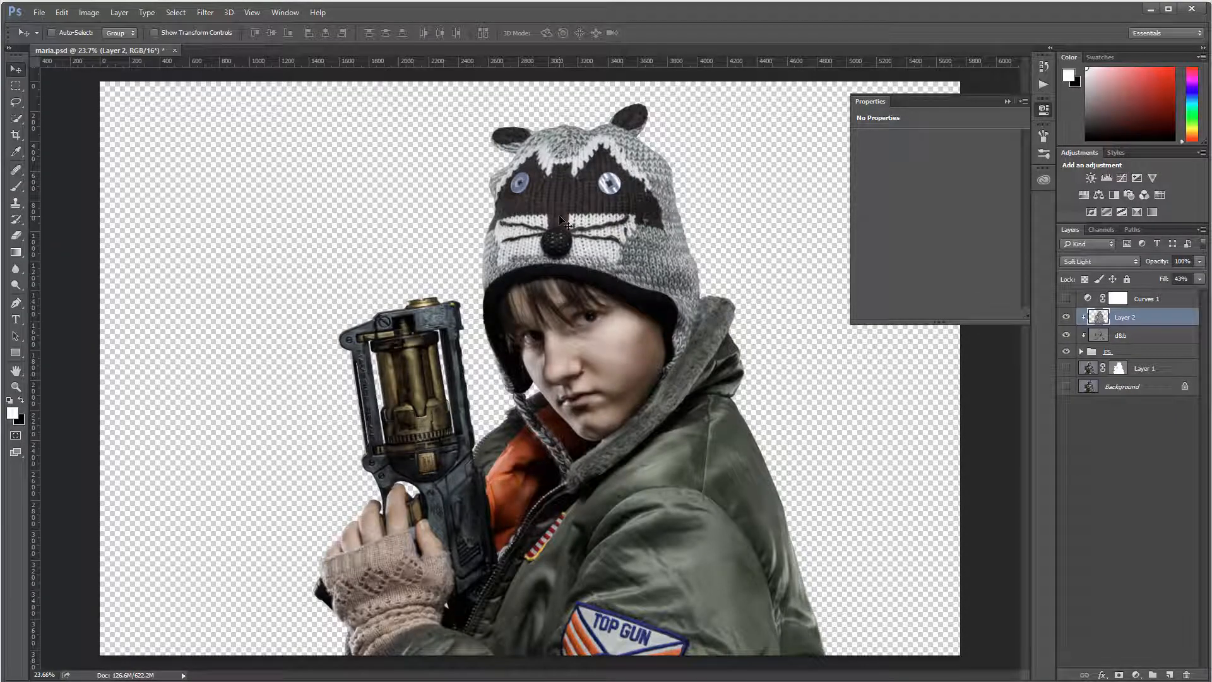
scroll(654, 118, up, 1)
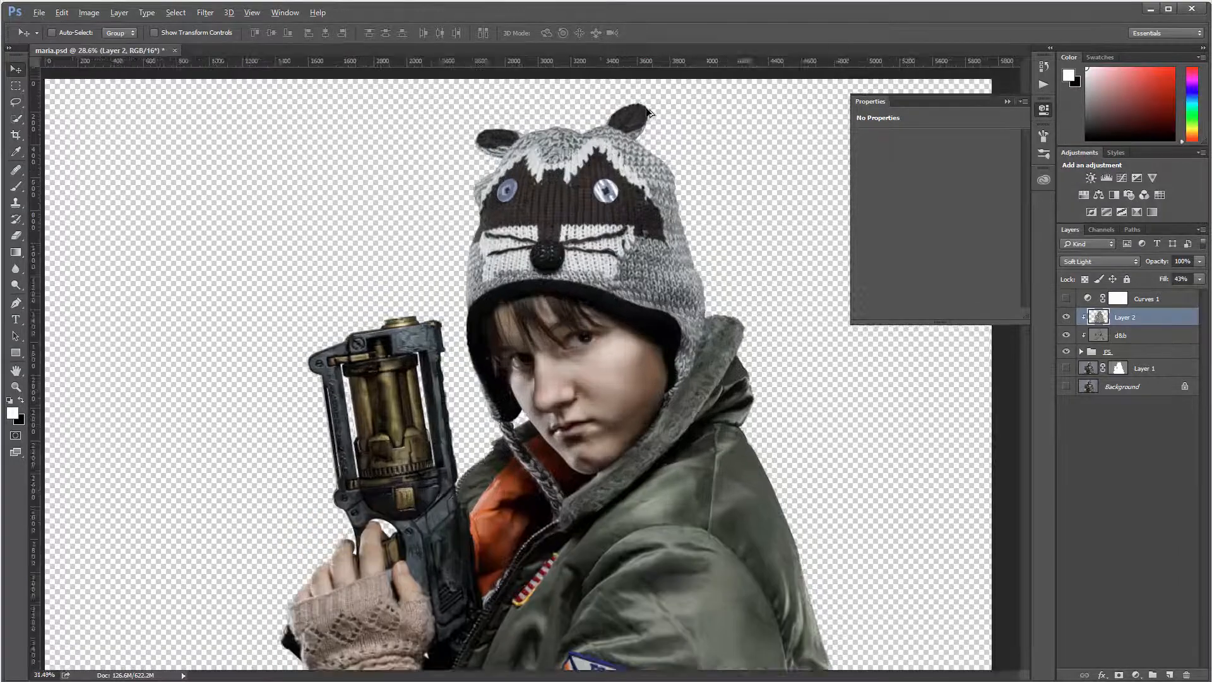
scroll(650, 111, up, 10)
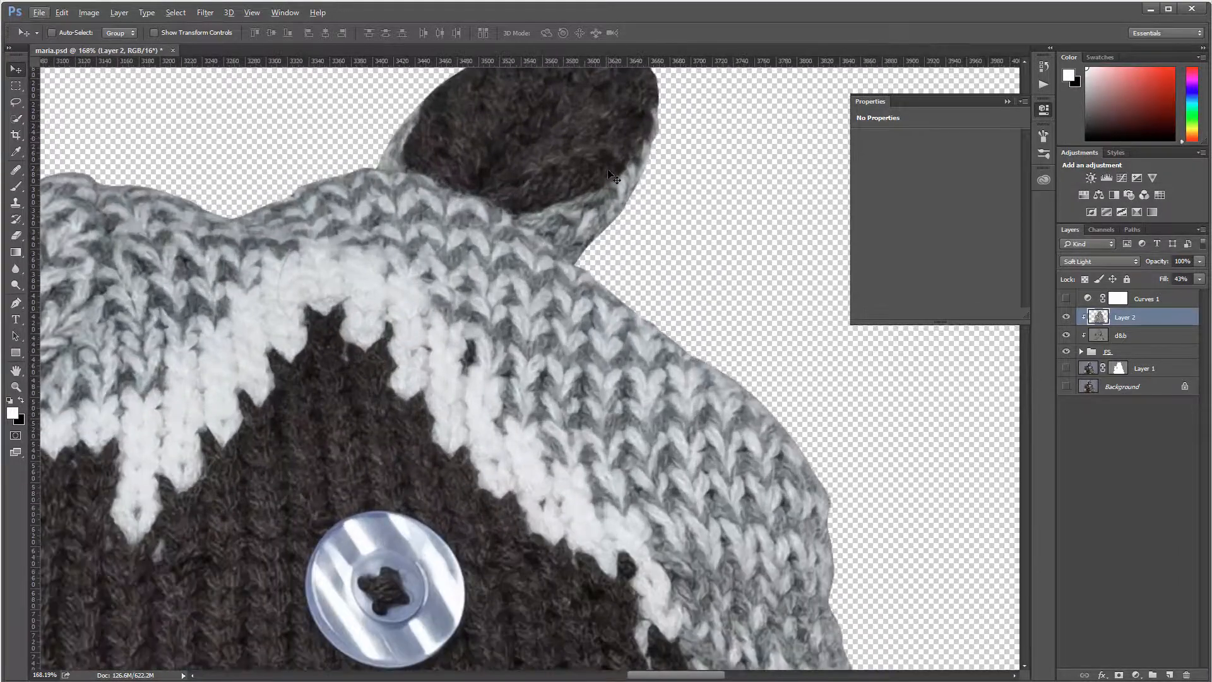
scroll(613, 177, up, 2)
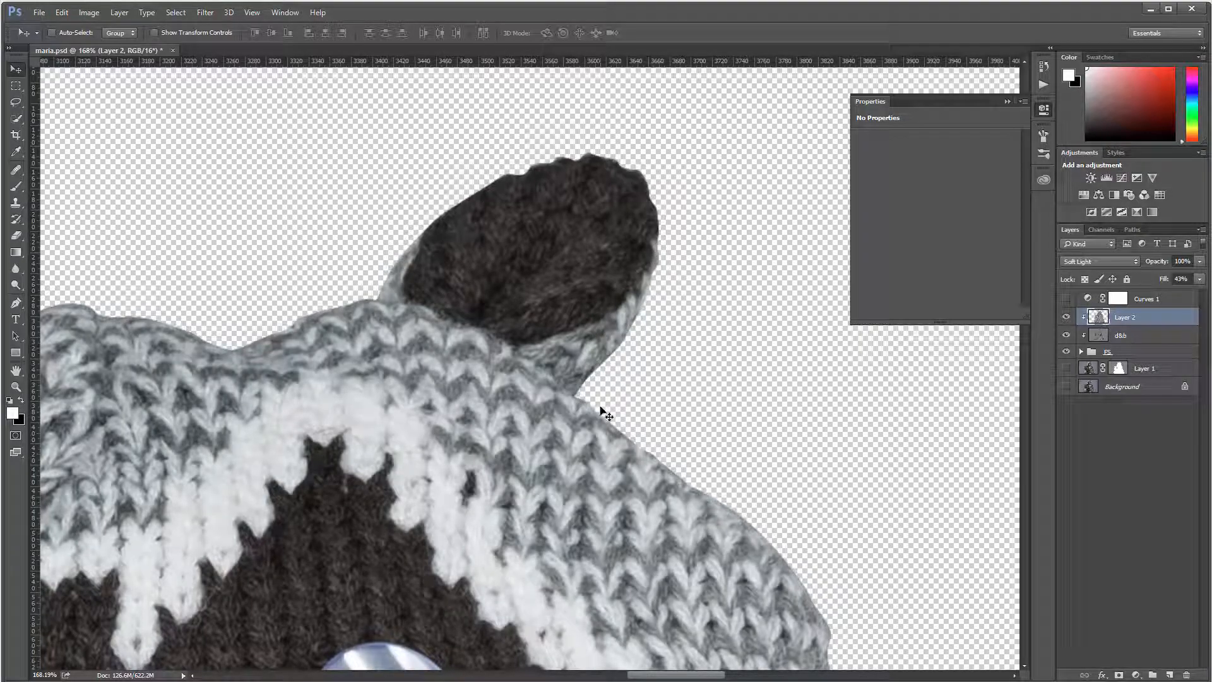
scroll(690, 442, down, 5)
scroll(690, 442, down, 4)
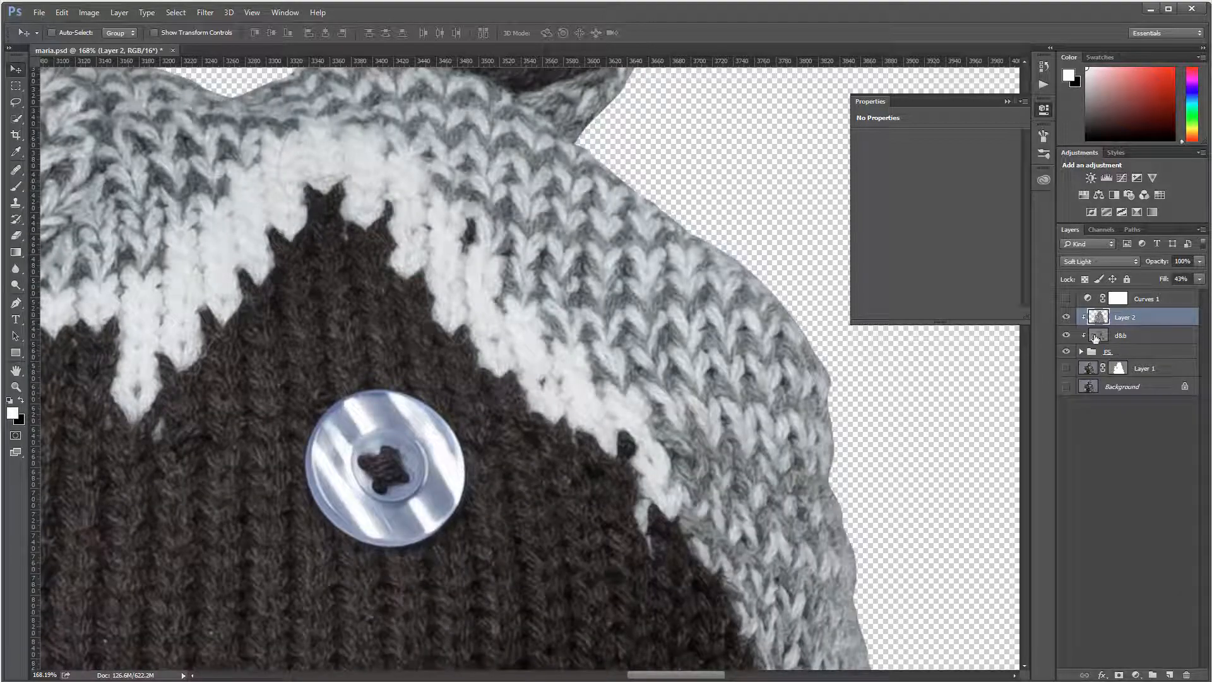
click(1092, 352)
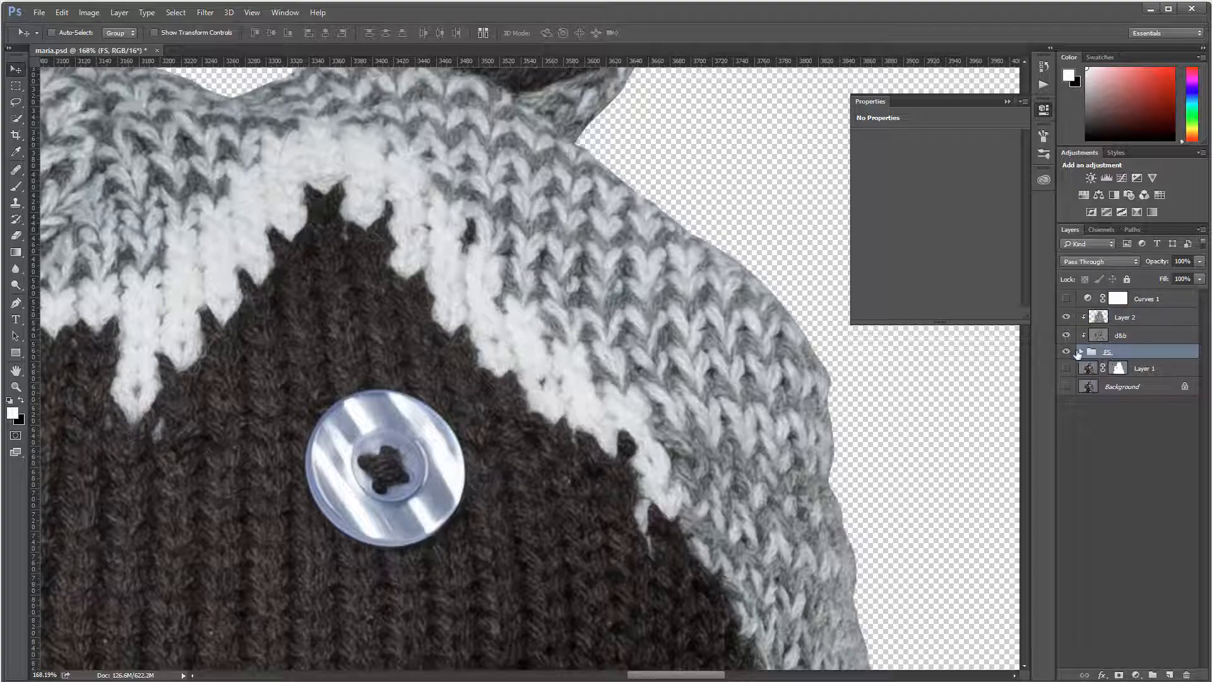
click(1081, 351)
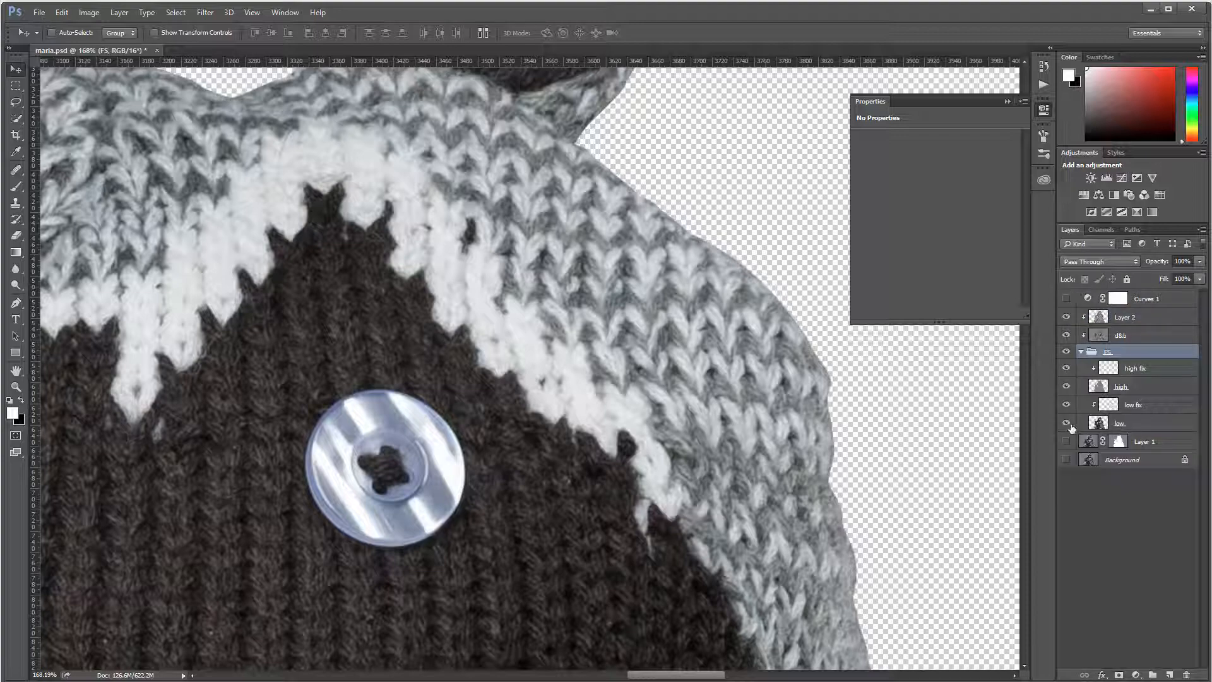
click(1068, 423)
click(1068, 423)
click(1115, 425)
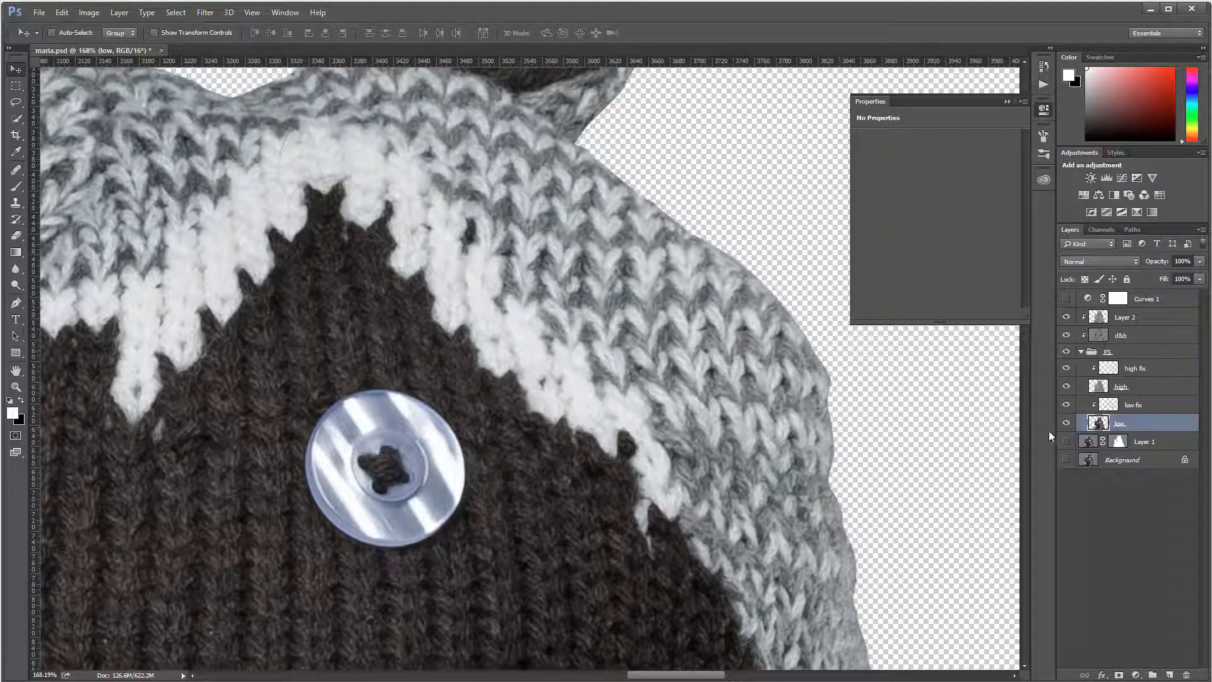
click(1082, 354)
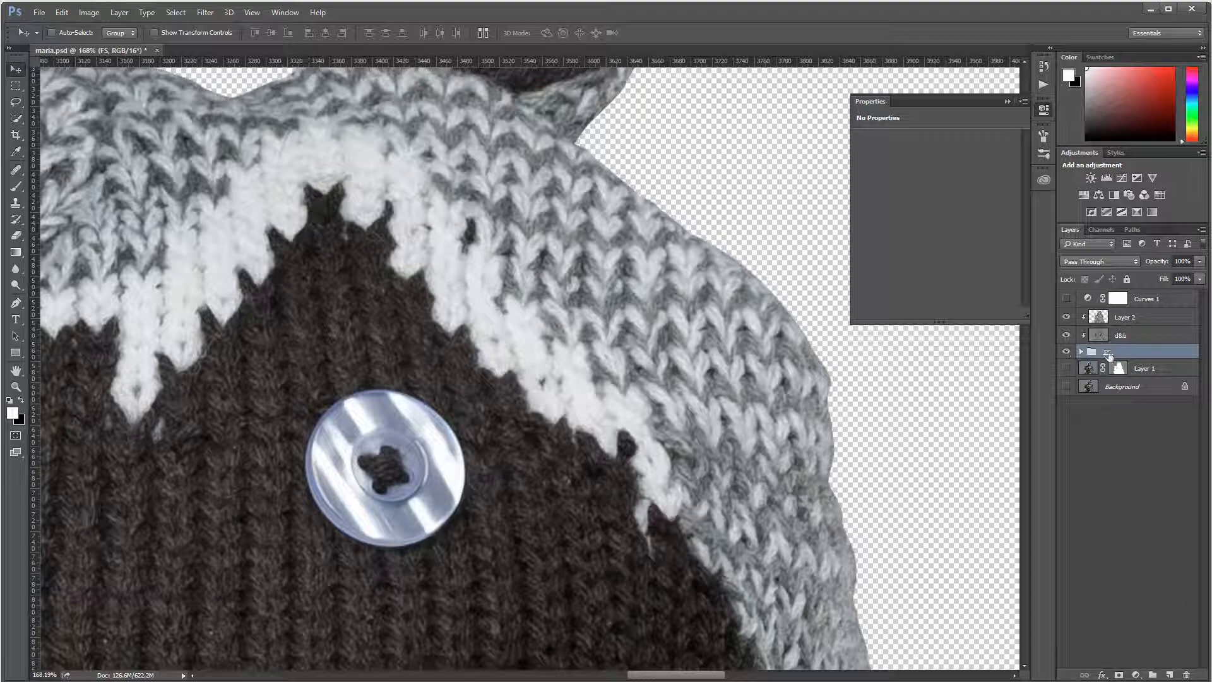
drag(1067, 318, 1068, 335)
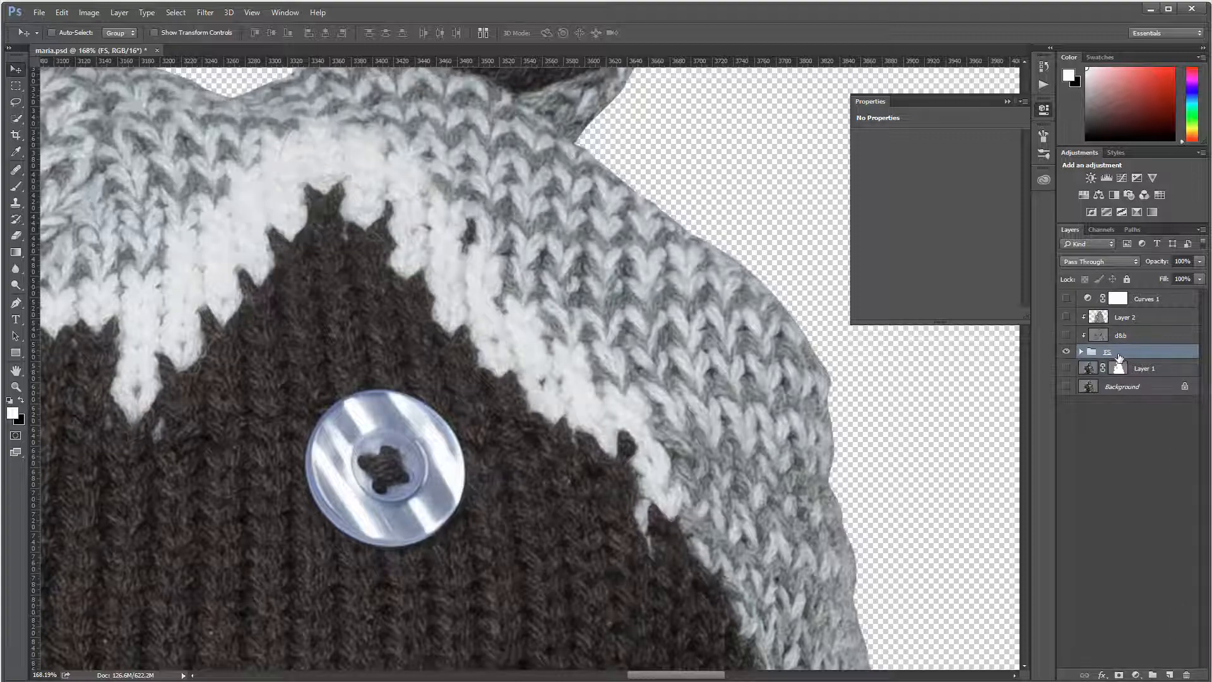
key(ctrl+shift+alt+e)
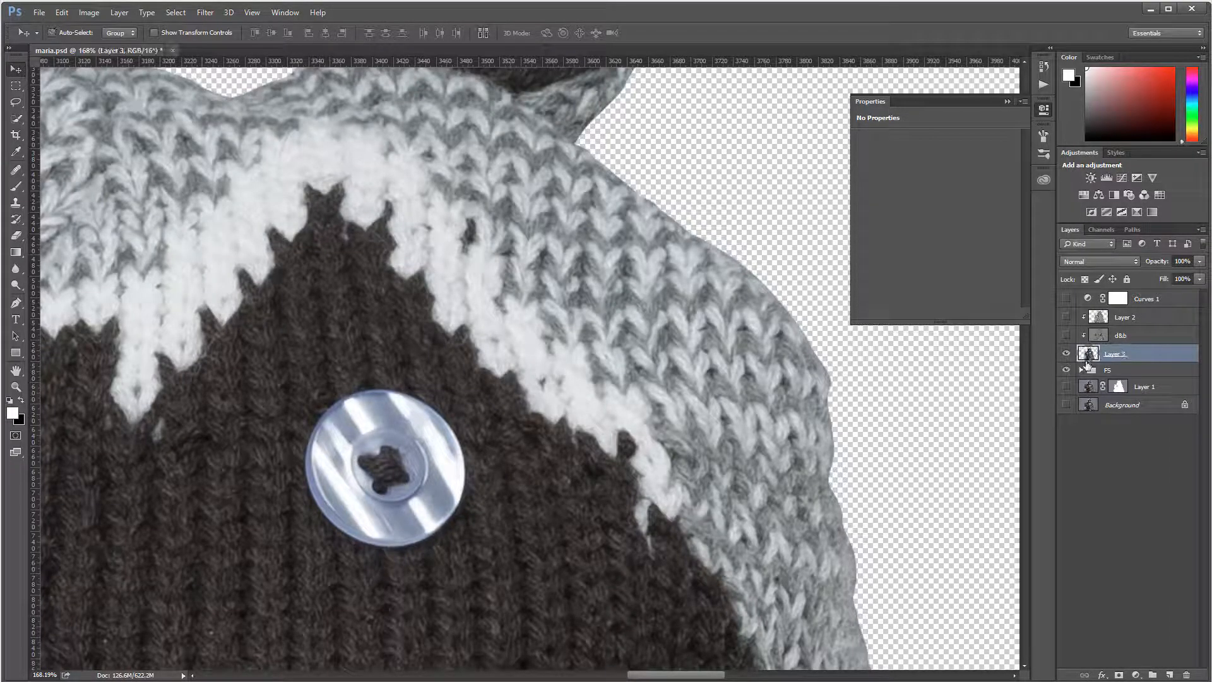
click(1067, 370)
click(1066, 336)
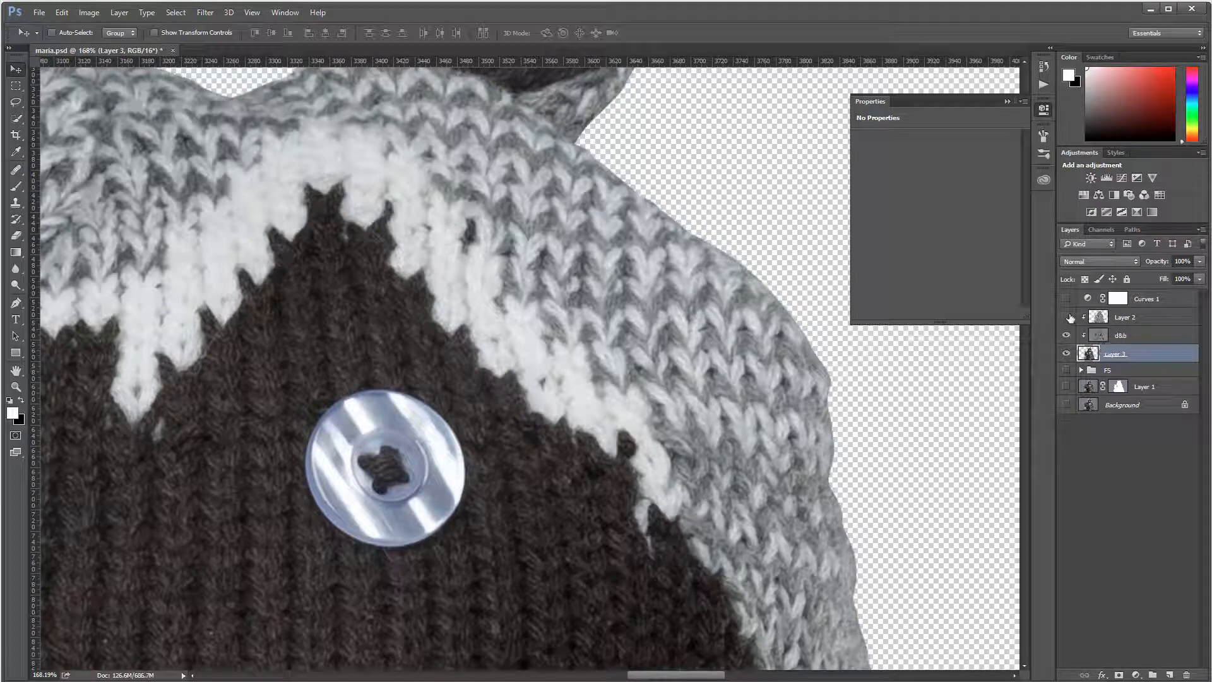
click(1067, 317)
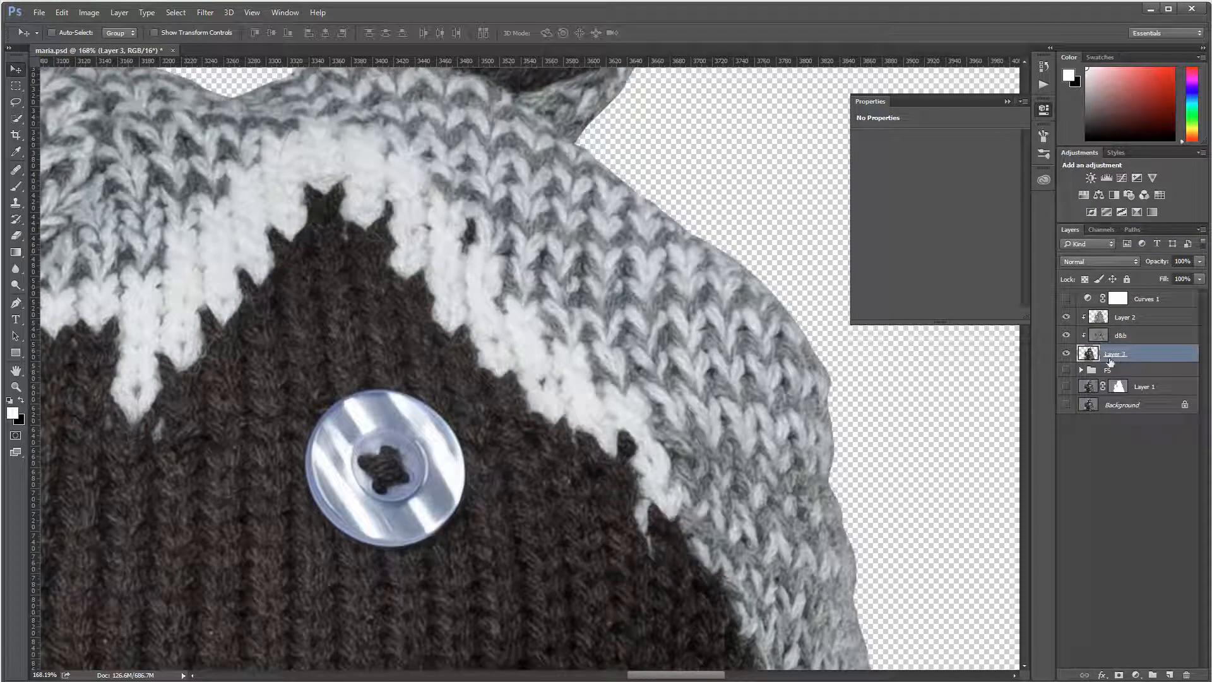
click(16, 268)
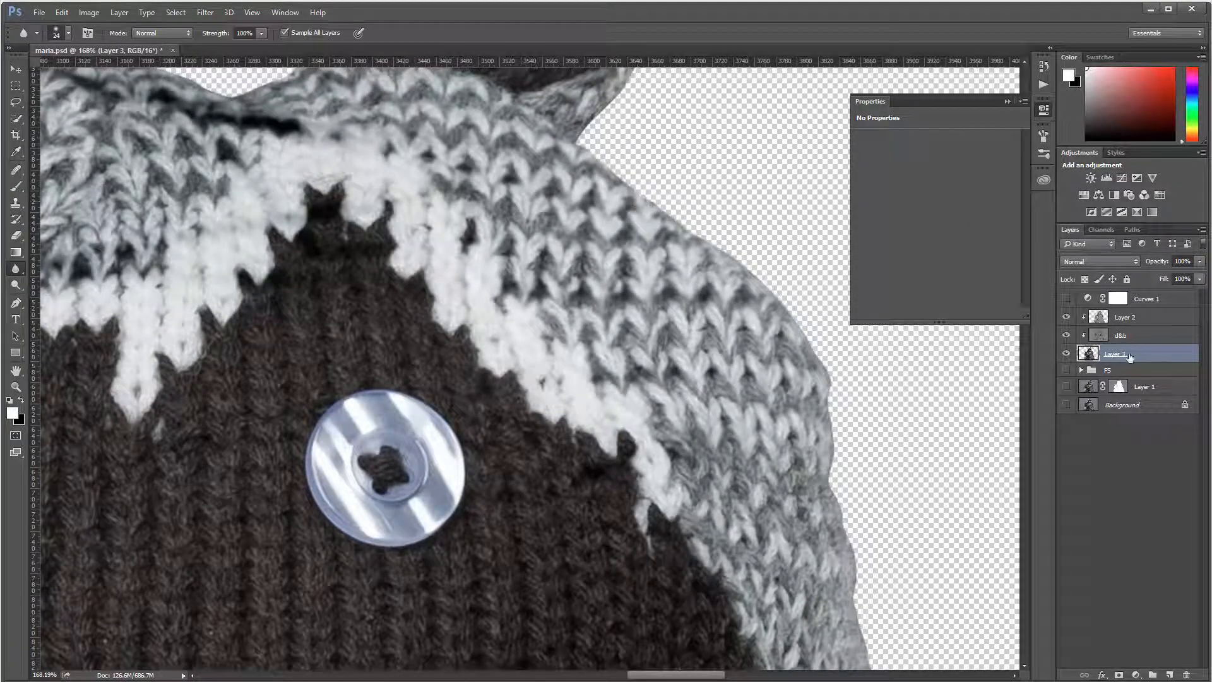
key(Delete)
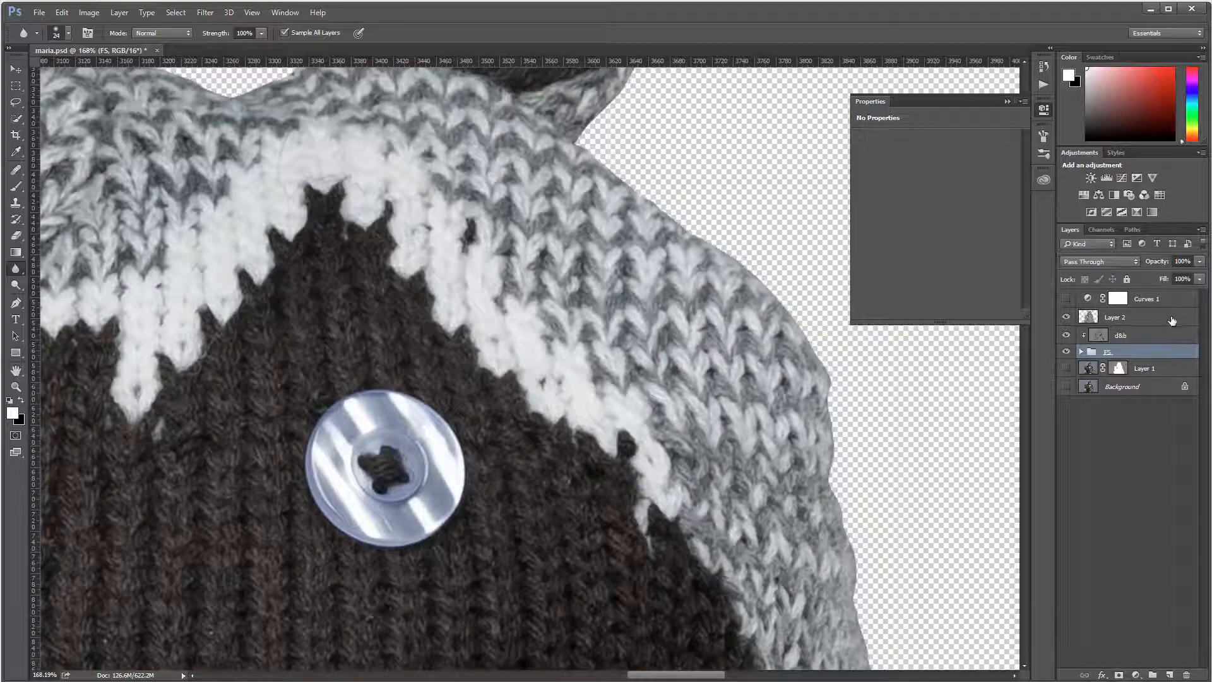
alt+click(1167, 323)
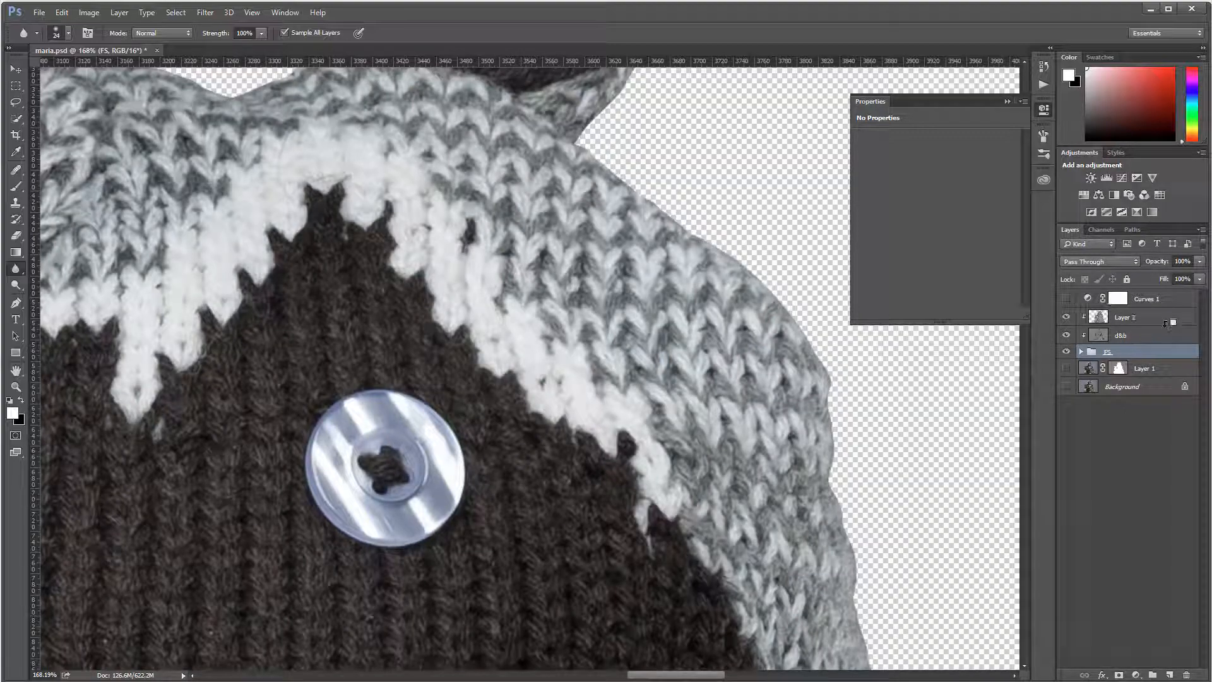
click(16, 68)
Step: Zoom out to the full portrait and Shift-select Layer 2, d&b and the FS group
scroll(530, 243, down, 5)
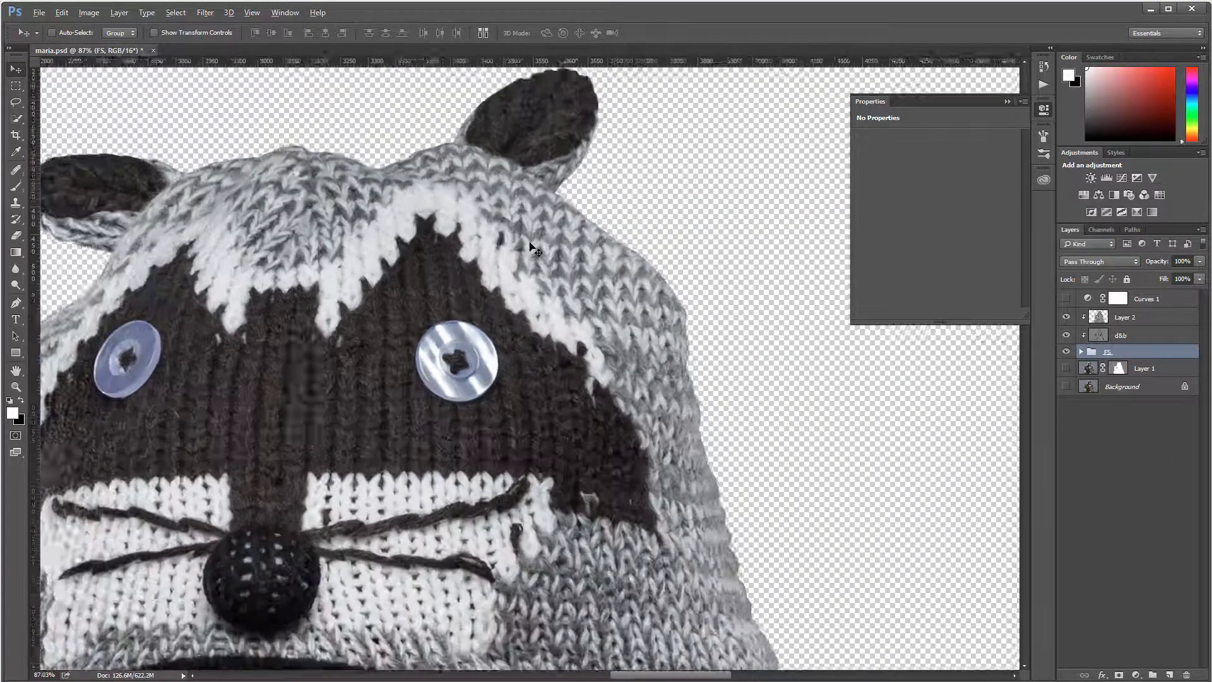
scroll(530, 245, down, 5)
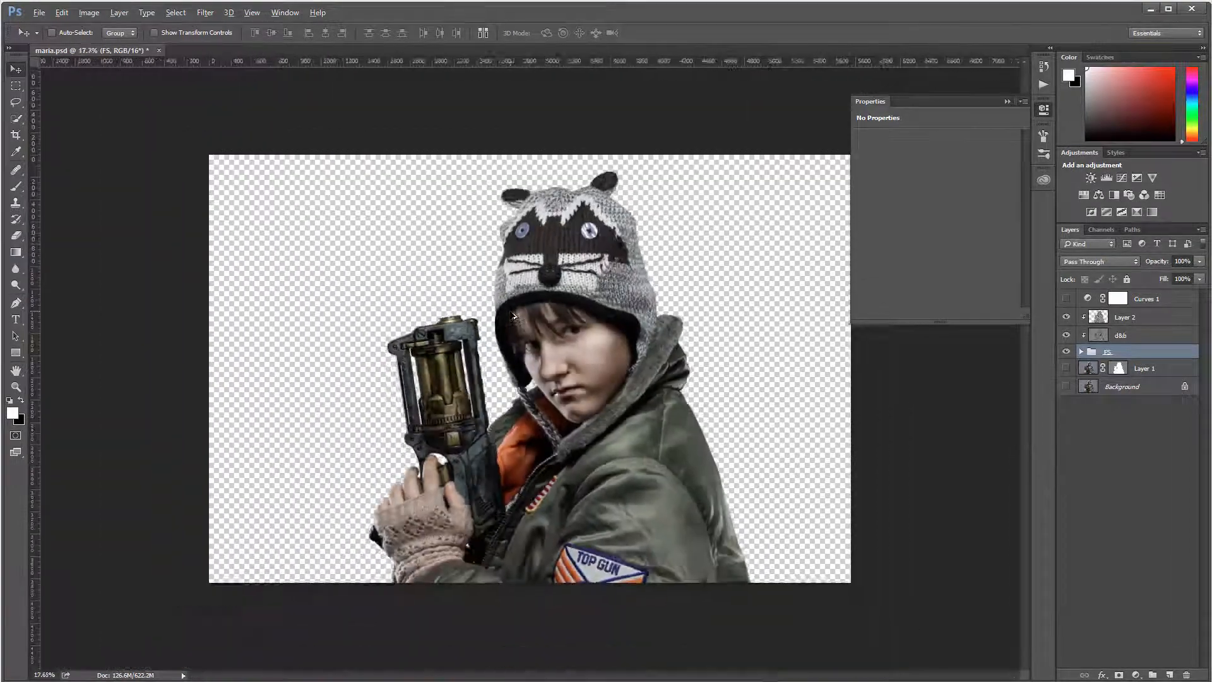
key(alt)
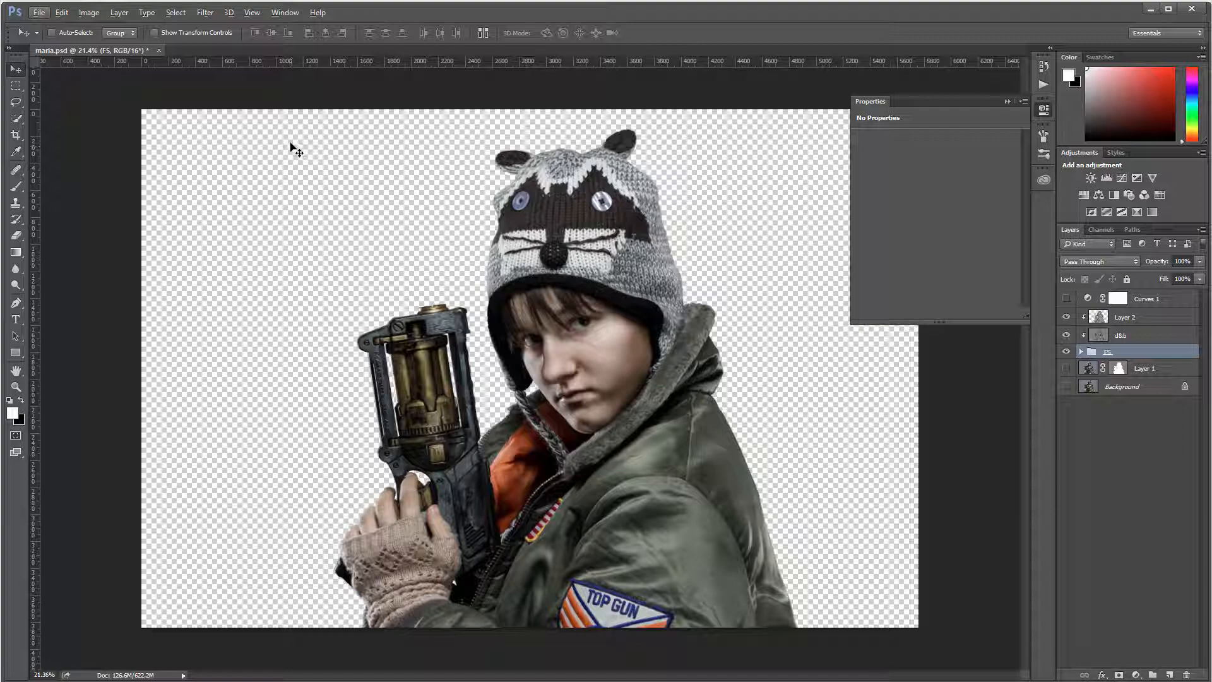
shift+click(1149, 321)
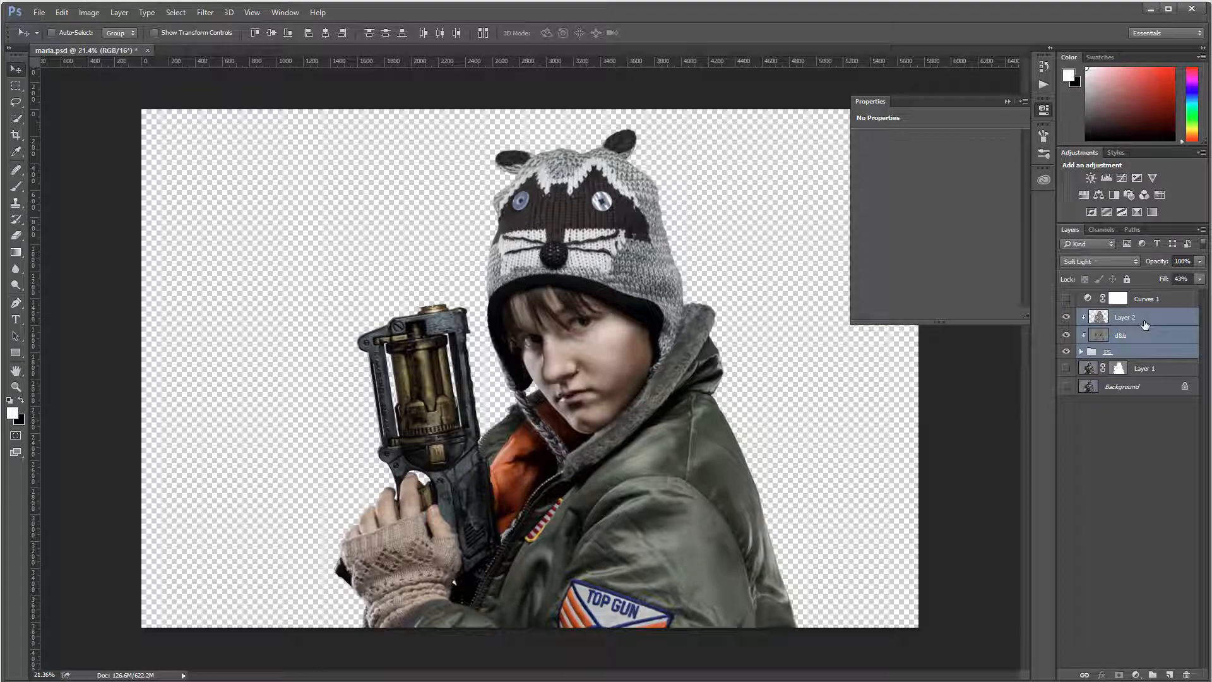
Step: Convert Layer 2, d&b and FS into one embedded smart object and start editing its name
right_click(1145, 324)
click(1017, 292)
double_click(1116, 317)
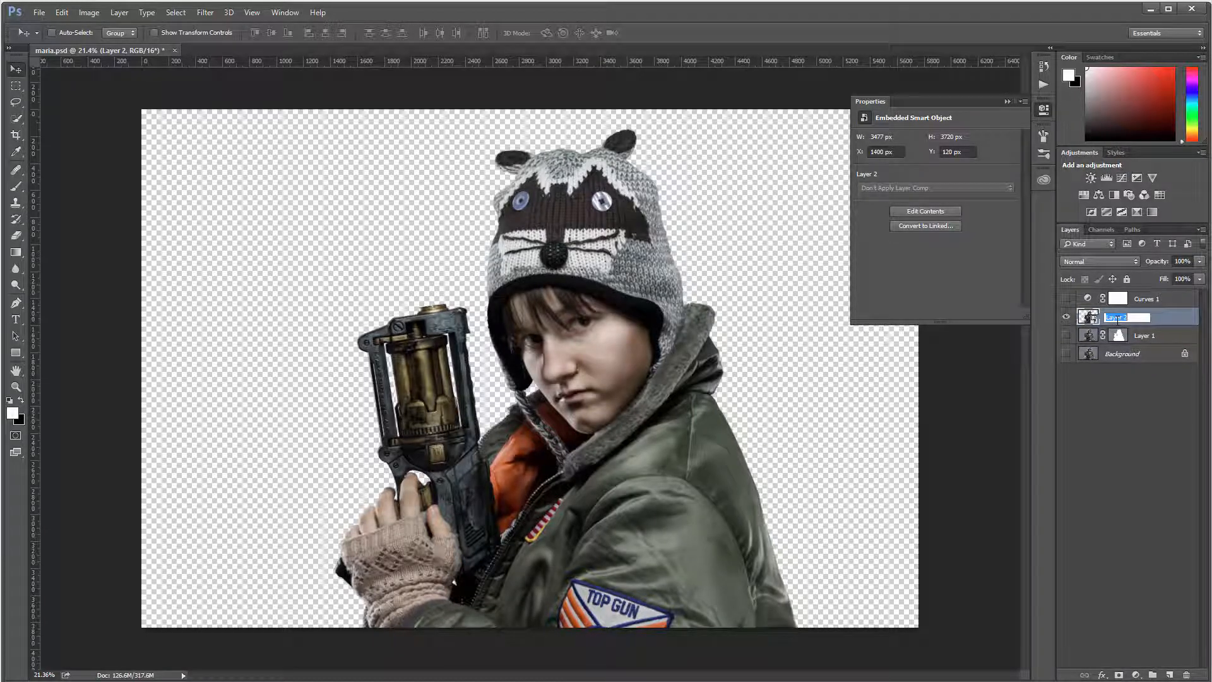
text(C)
key(BackSpace)
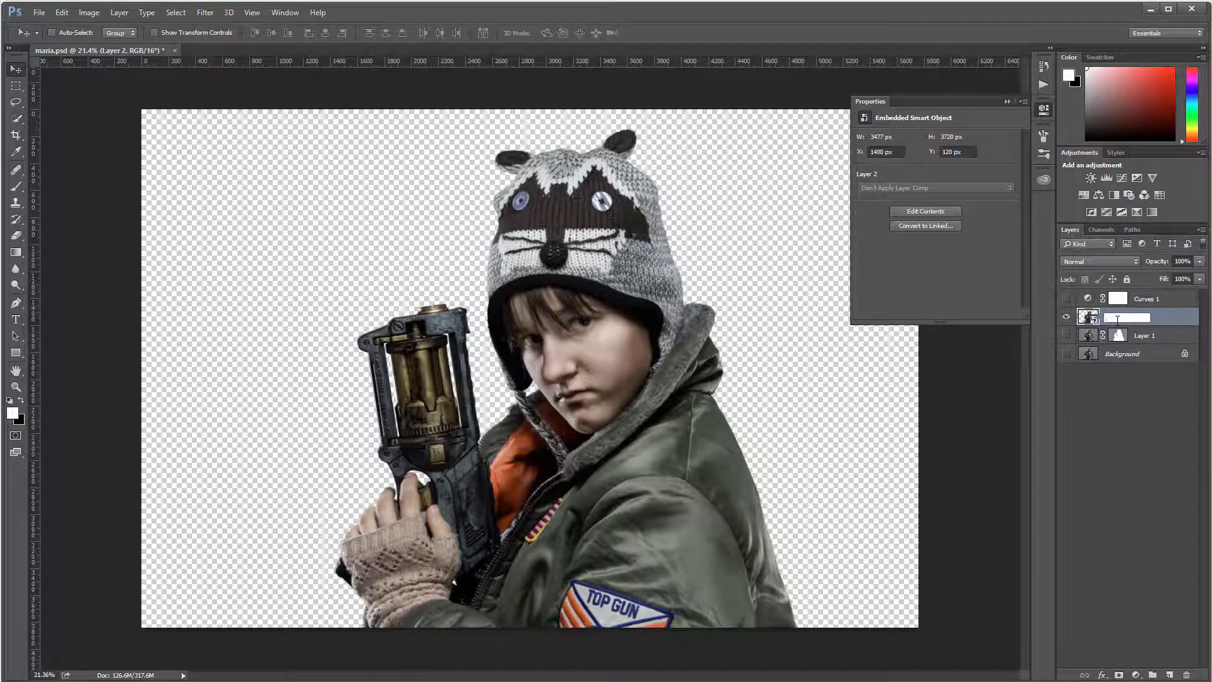